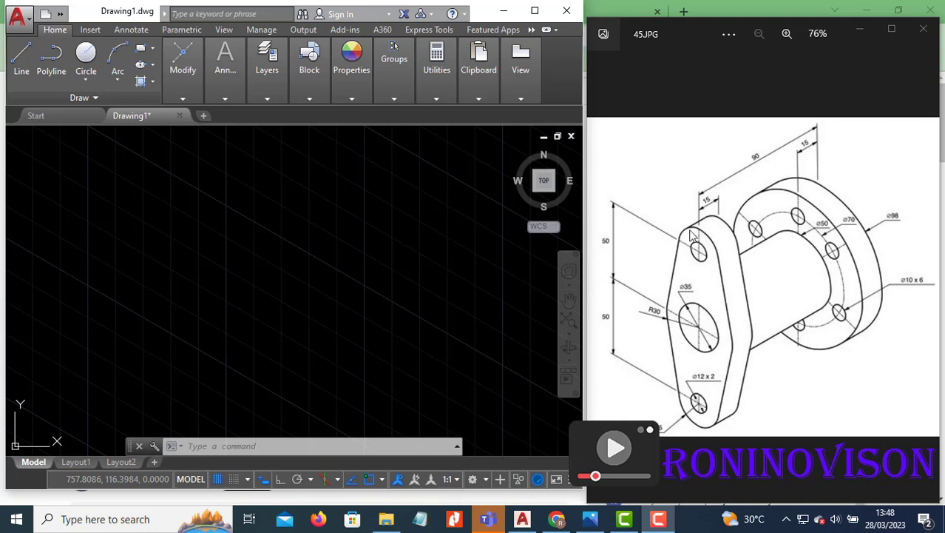
# - Set the grid snap type to Isometric snap in the drafting settings and apply it
pyautogui.click(275, 328)
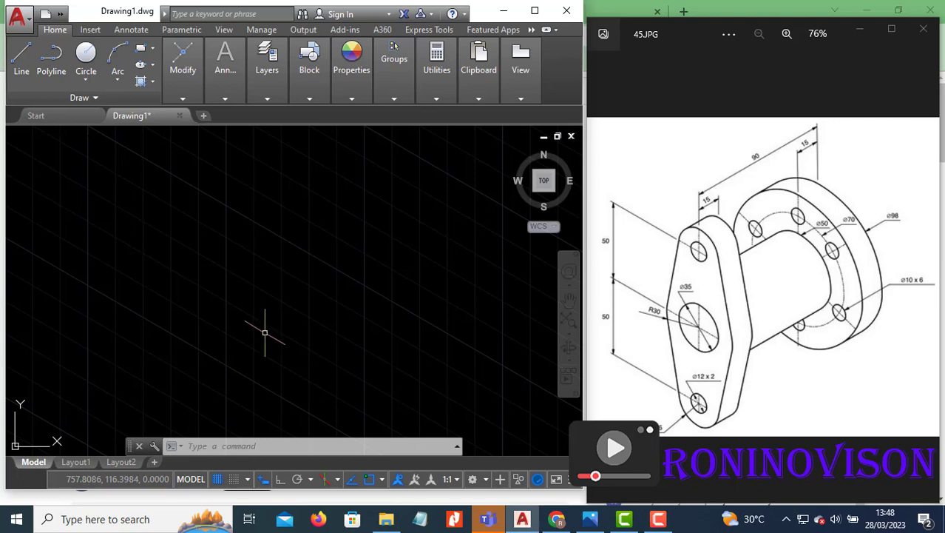
pyautogui.write('ds')
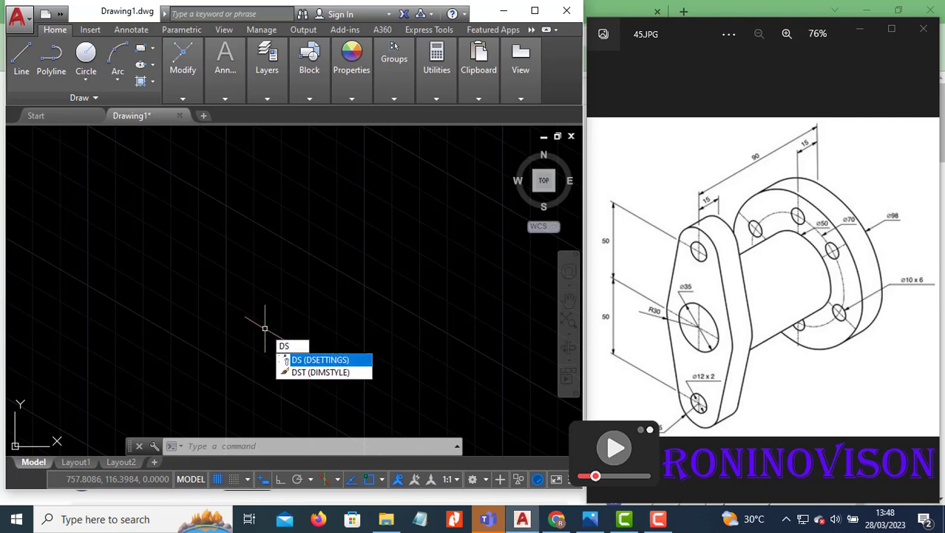
pyautogui.press('Return')
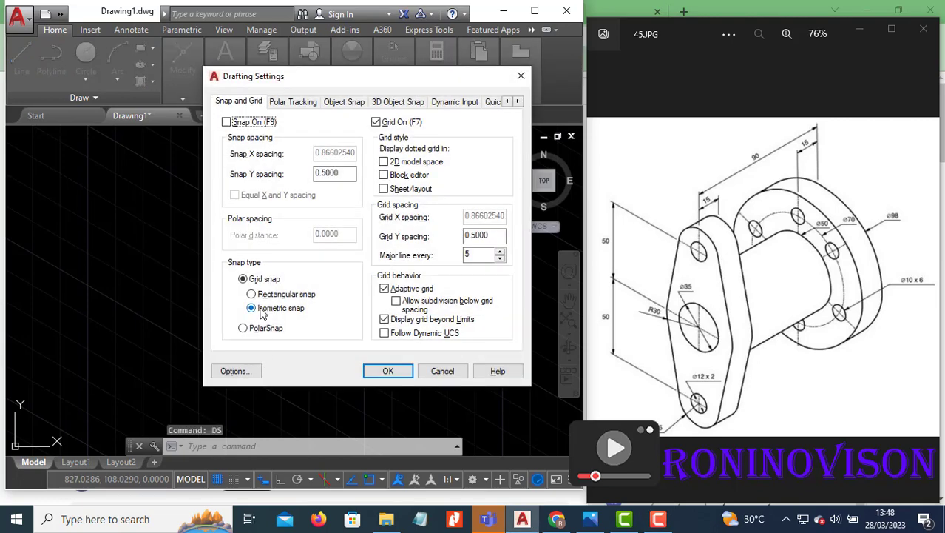
pyautogui.click(251, 294)
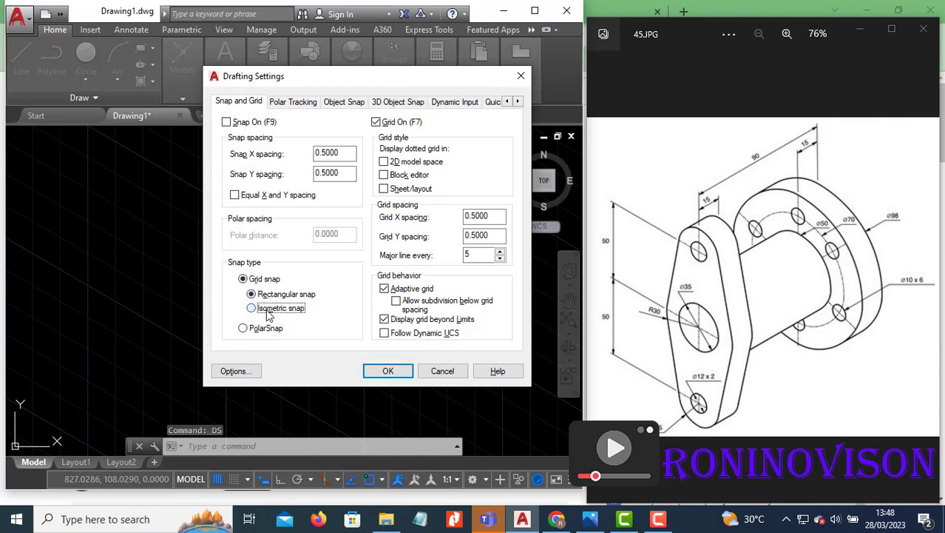
pyautogui.click(268, 310)
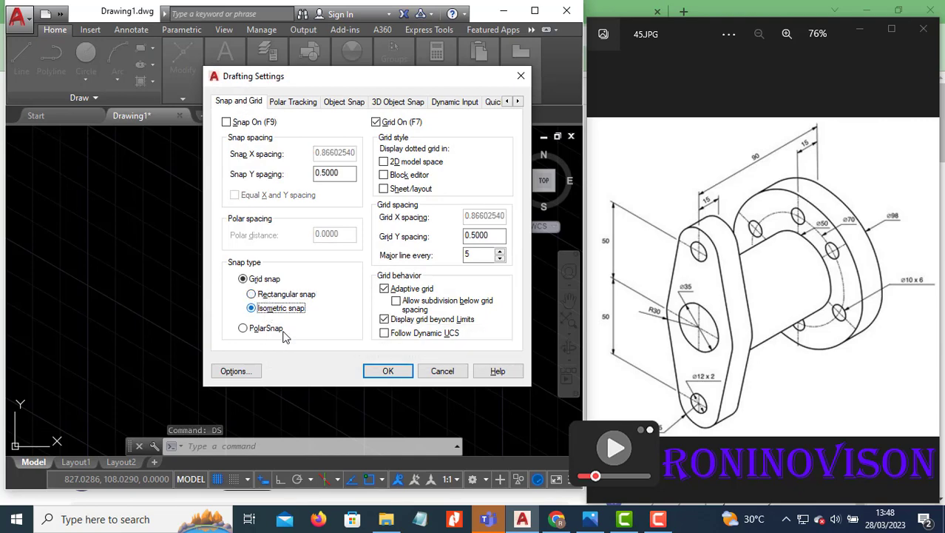
pyautogui.click(398, 378)
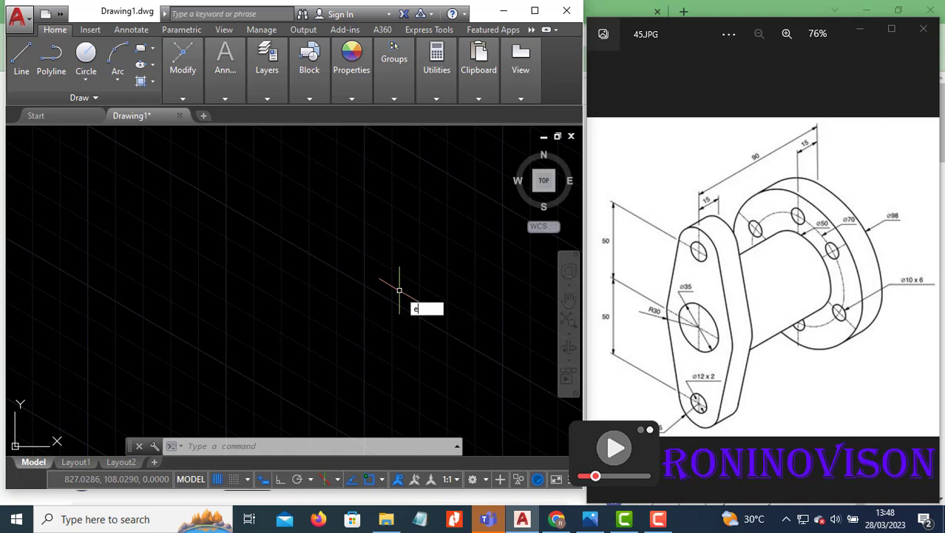
# - Draw an isocircle of radius 17.5 in the empty drawing area for the front plate's central hole
pyautogui.write('l')
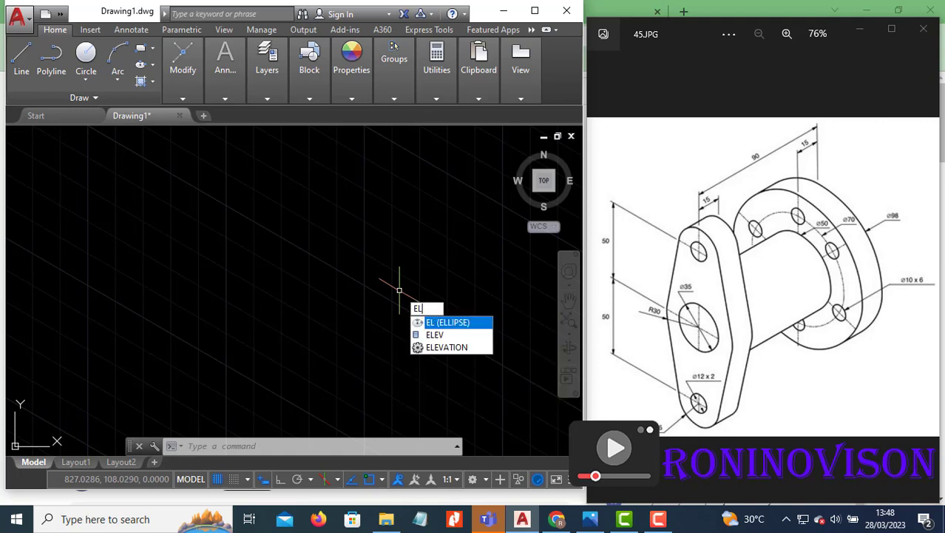
pyautogui.press('Return')
pyautogui.click(230, 454)
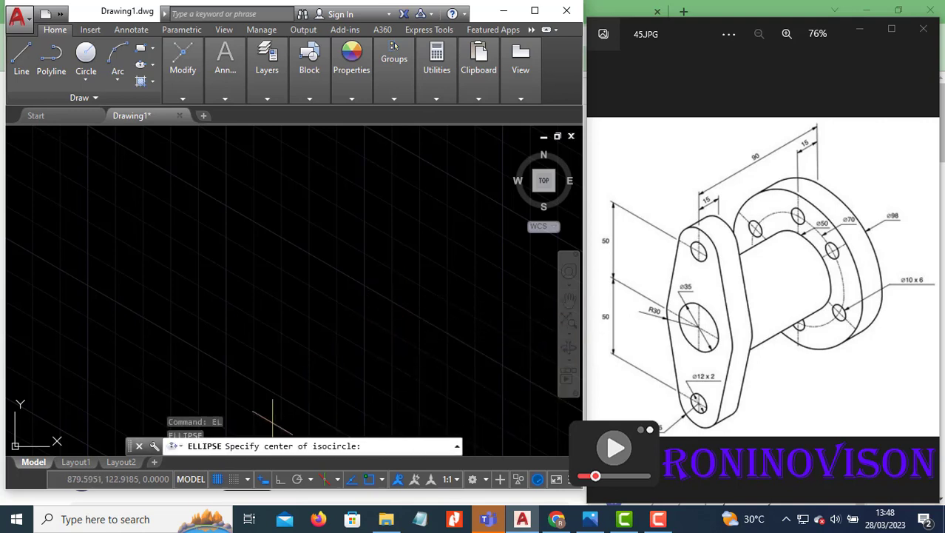
pyautogui.click(308, 300)
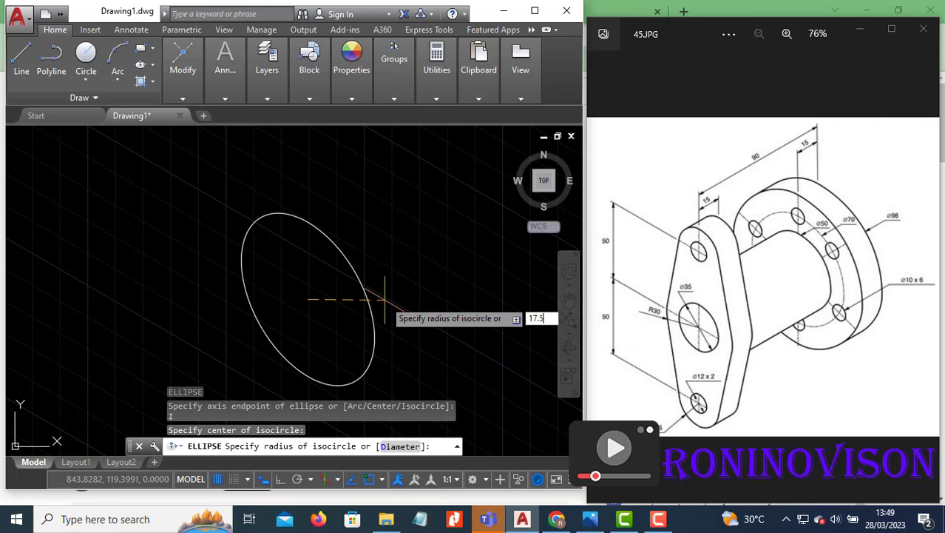
pyautogui.press('Return')
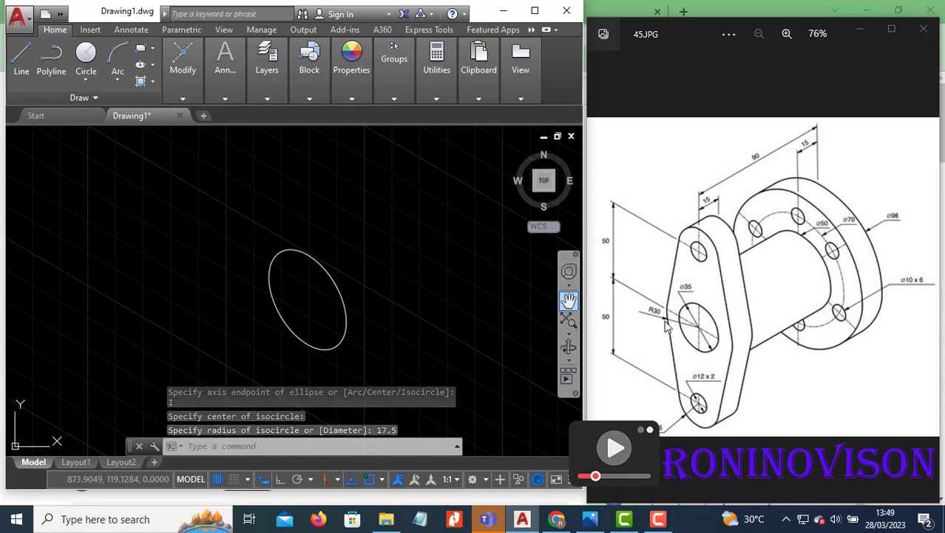
# - Draw an isocircle of radius 30 concentric with the central hole
pyautogui.write('el')
pyautogui.press('Return')
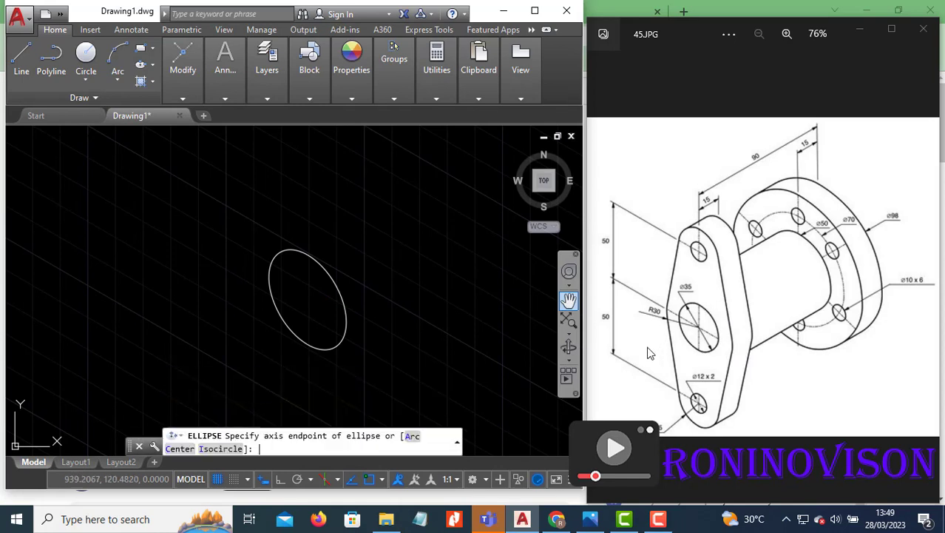
pyautogui.click(222, 450)
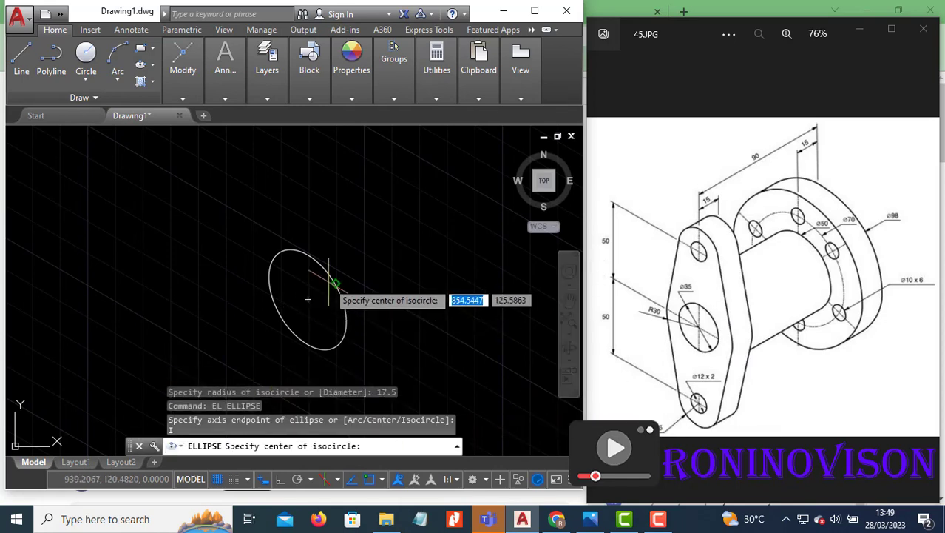
pyautogui.click(307, 299)
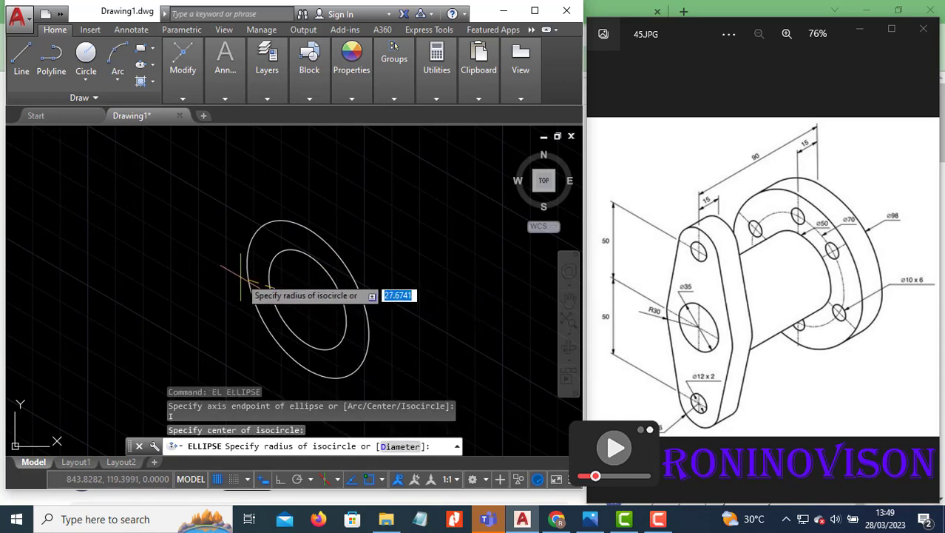
pyautogui.write('30')
pyautogui.press('Return')
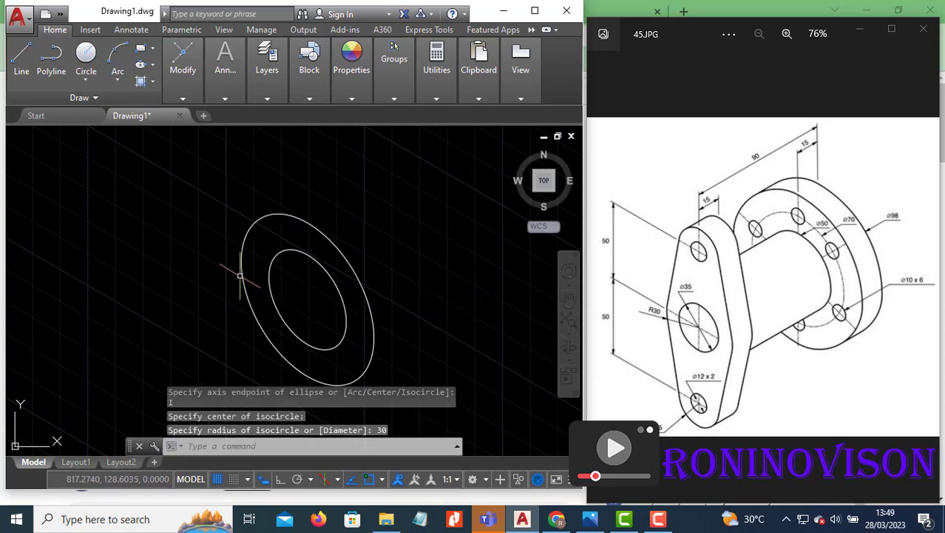
# - With Ortho on, draw a vertical line 50 long upward from the centre of the concentric isocircles
pyautogui.write('l')
pyautogui.press('Return')
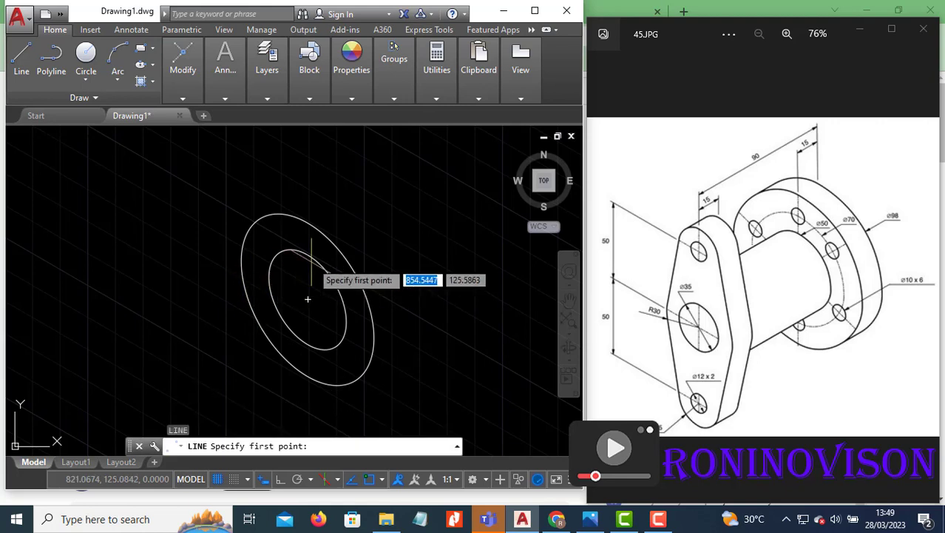
pyautogui.click(308, 298)
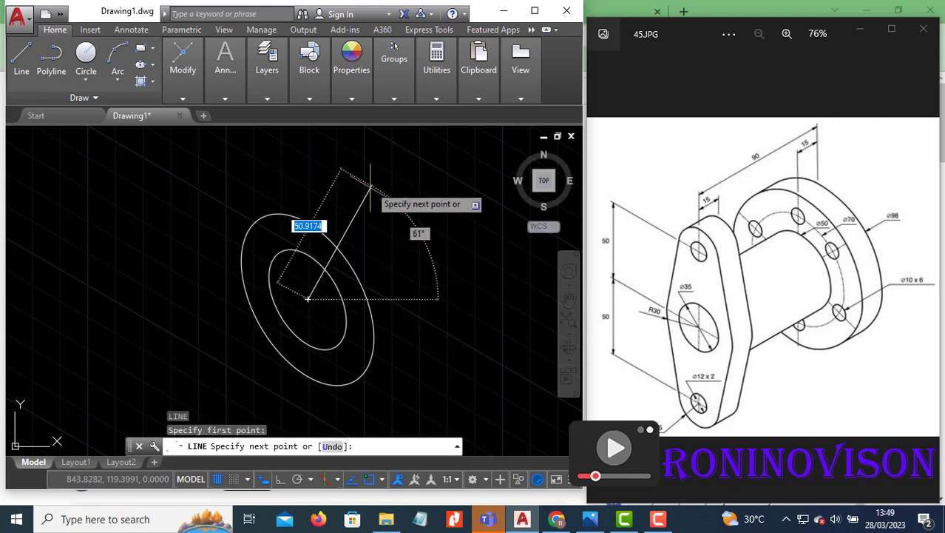
pyautogui.scroll(-2, 352, 274)
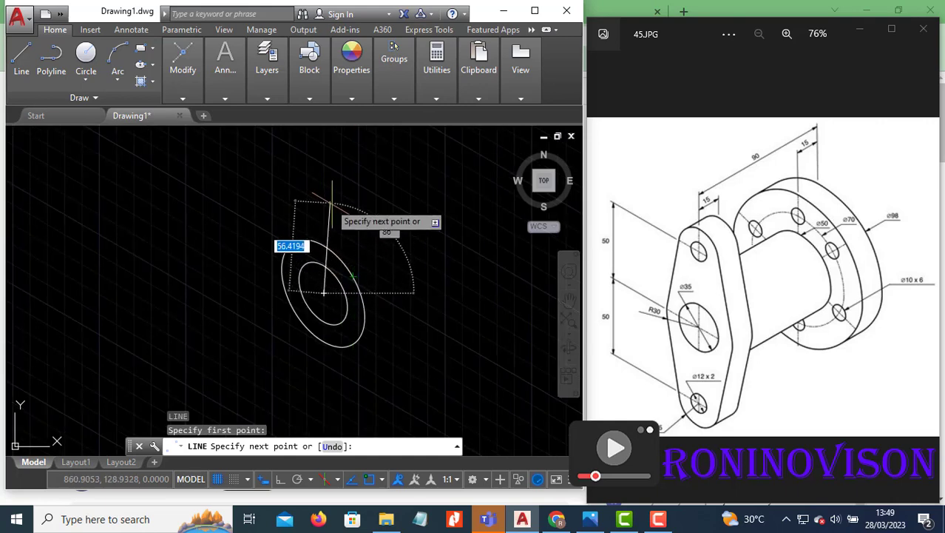
pyautogui.press('F8')
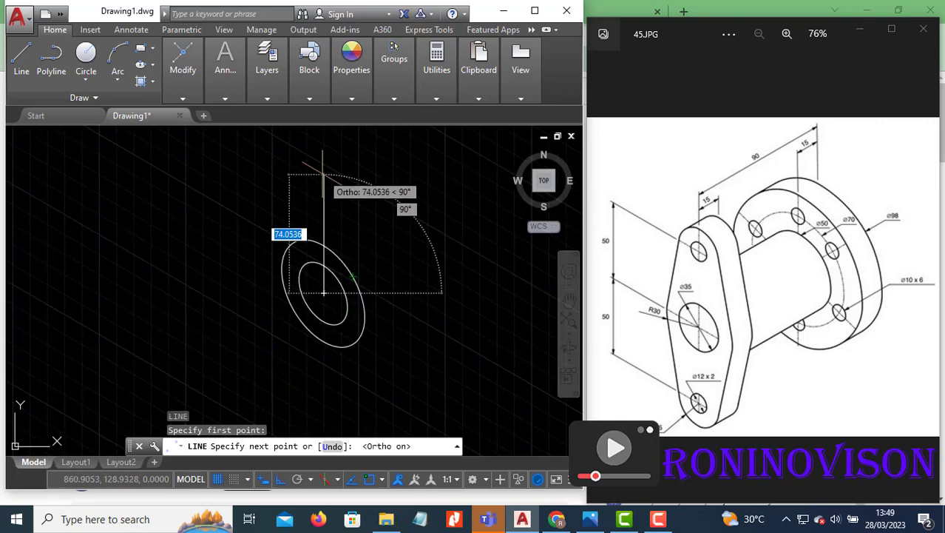
pyautogui.write('50')
pyautogui.press('Return')
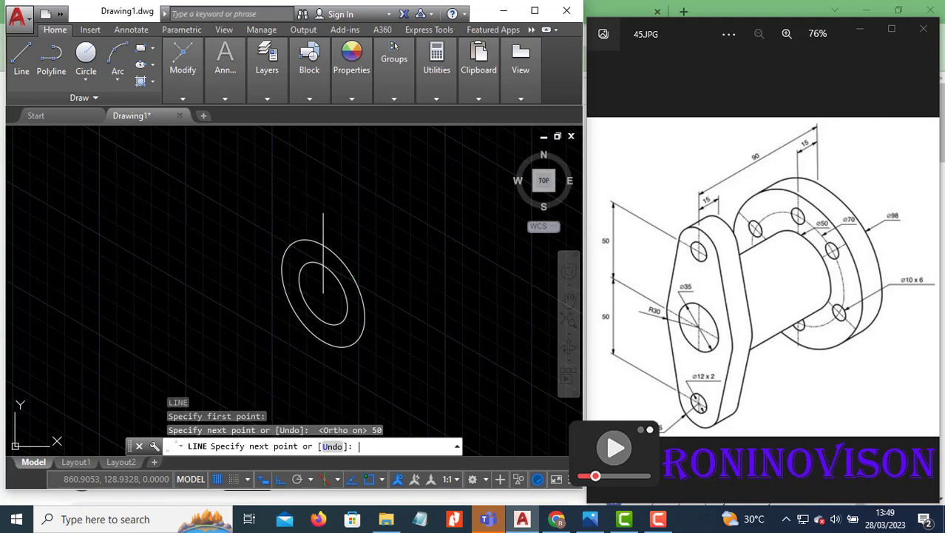
pyautogui.press('Return')
# - Draw a second vertical line 50 long downward from the centre of the concentric isocircles
pyautogui.press('Return')
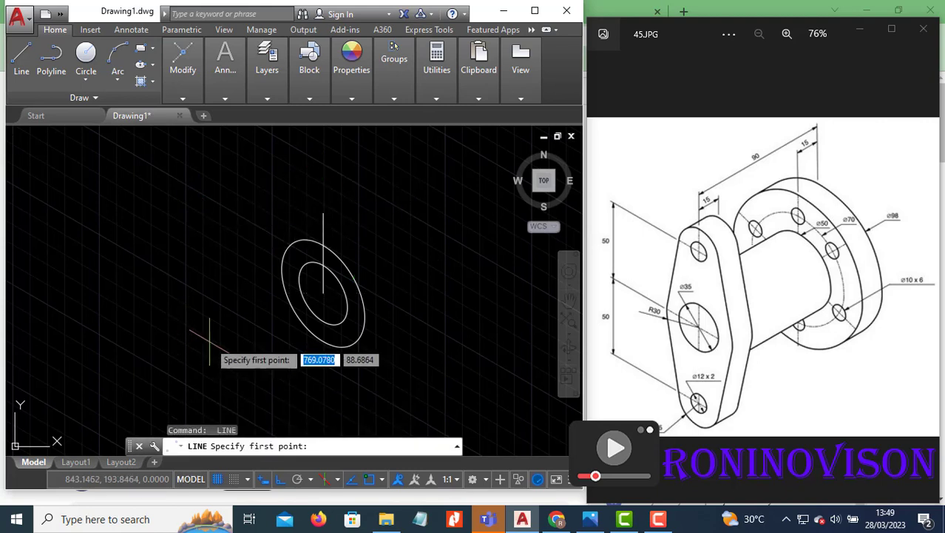
pyautogui.click(323, 293)
pyautogui.write('50')
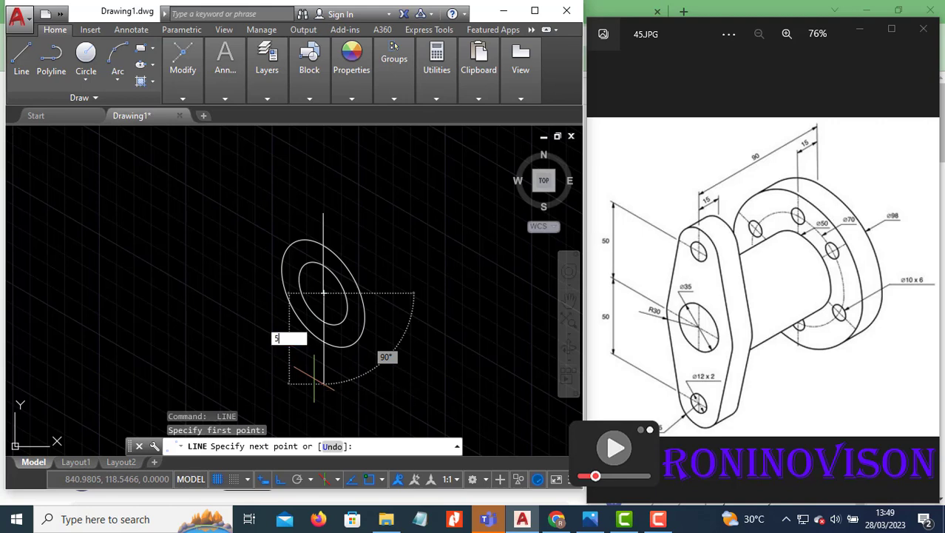
pyautogui.press('Return')
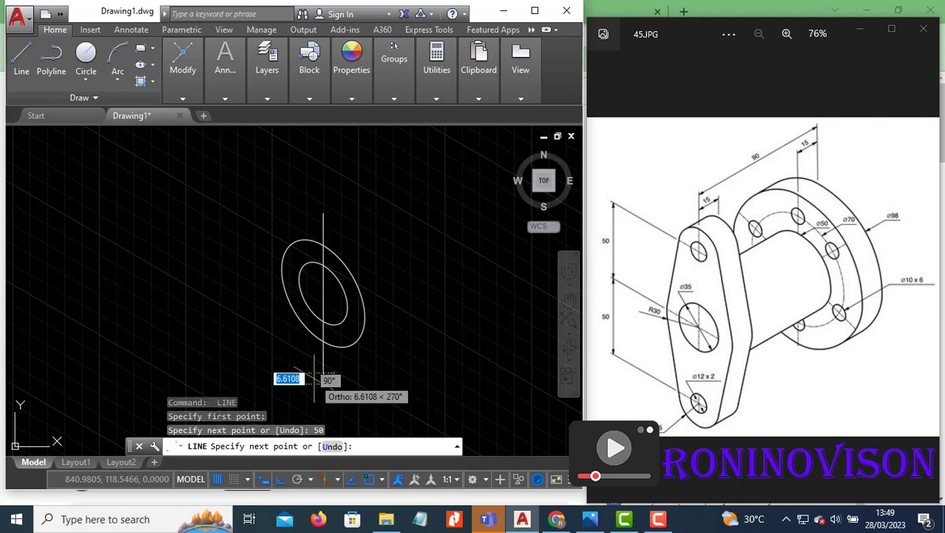
pyautogui.press('Return')
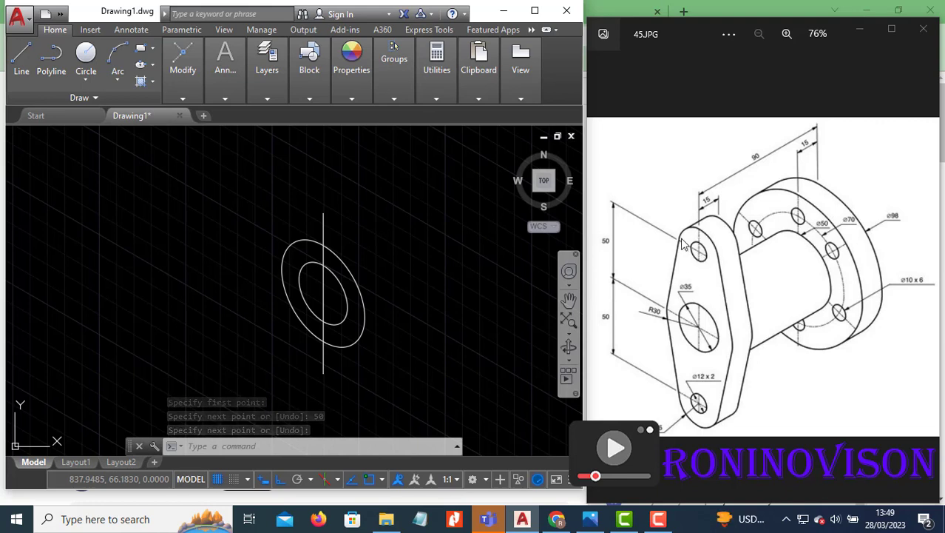
# - Draw an isocircle of radius 6 centred on the upper end of the vertical centre line
pyautogui.write('l')
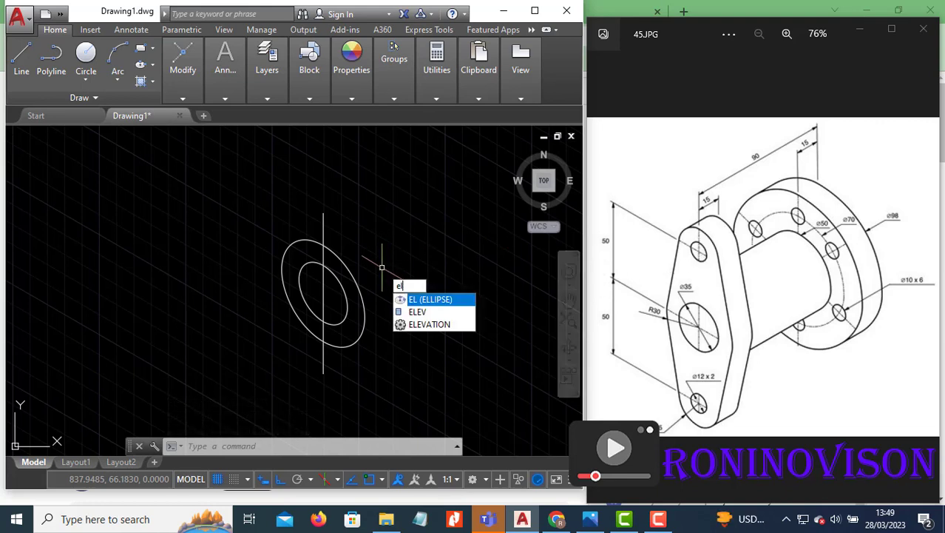
pyautogui.press('Return')
pyautogui.click(218, 453)
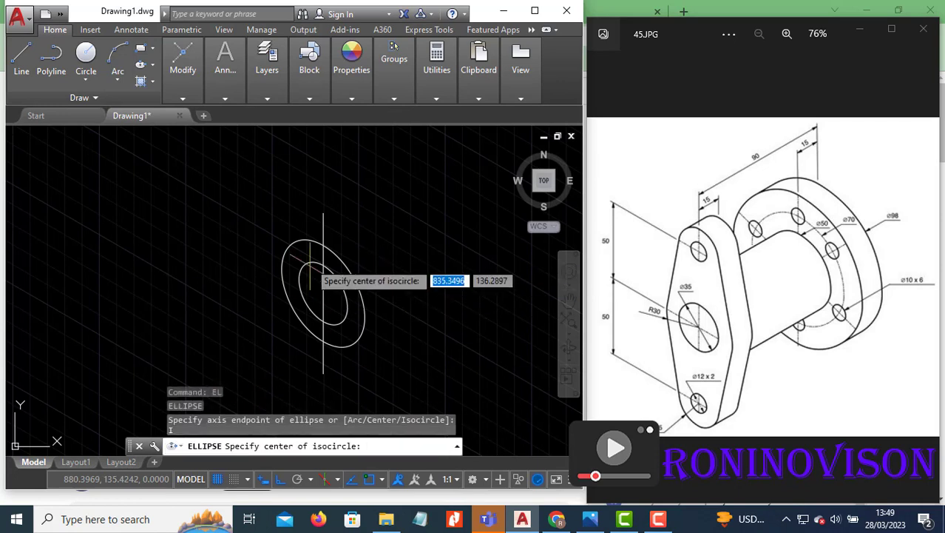
pyautogui.click(323, 213)
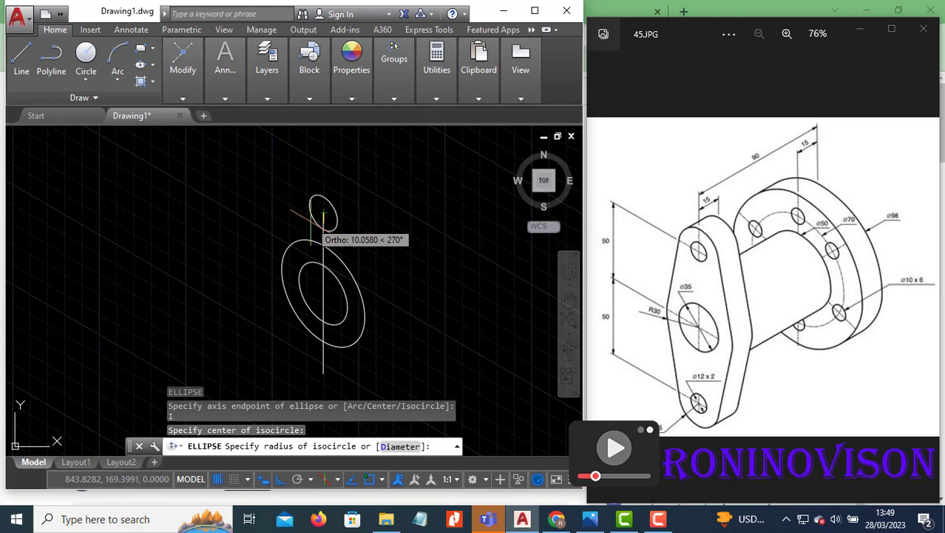
pyautogui.write('6')
pyautogui.press('Return')
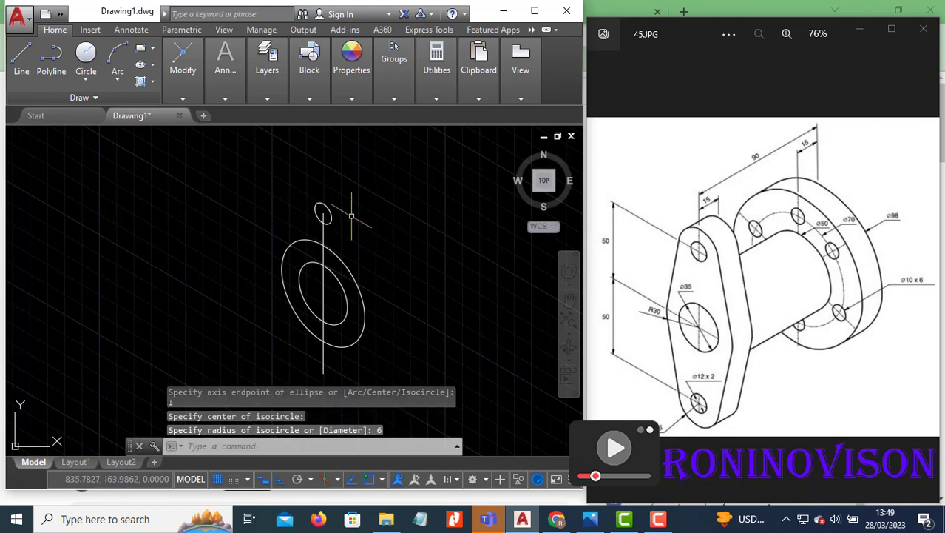
# - Draw an isocircle of radius 15 concentric with the small upper hole
pyautogui.press('Return')
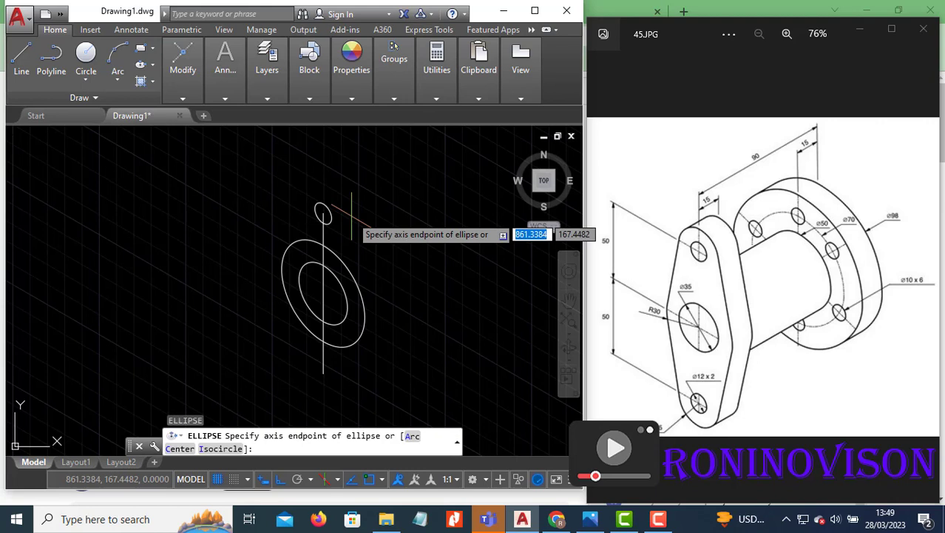
pyautogui.click(226, 449)
pyautogui.click(323, 214)
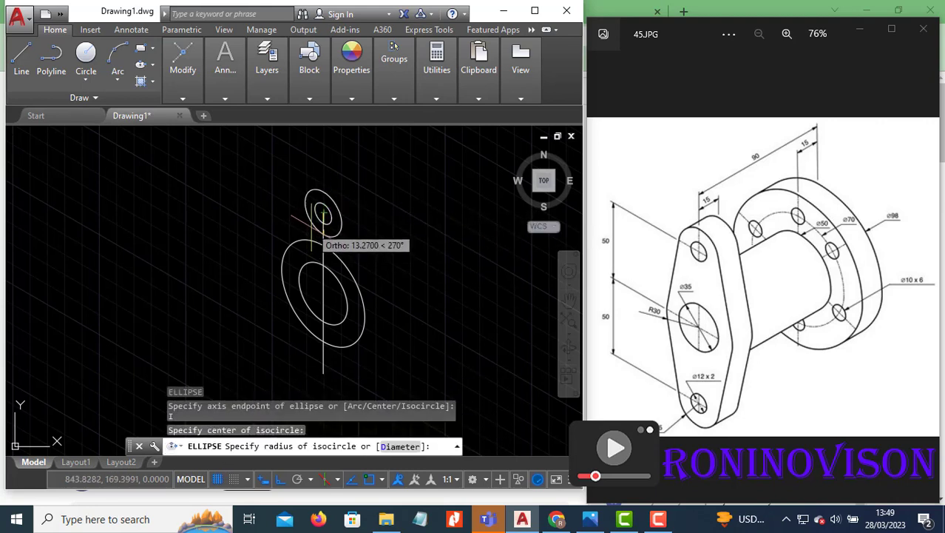
pyautogui.write('15')
pyautogui.press('Return')
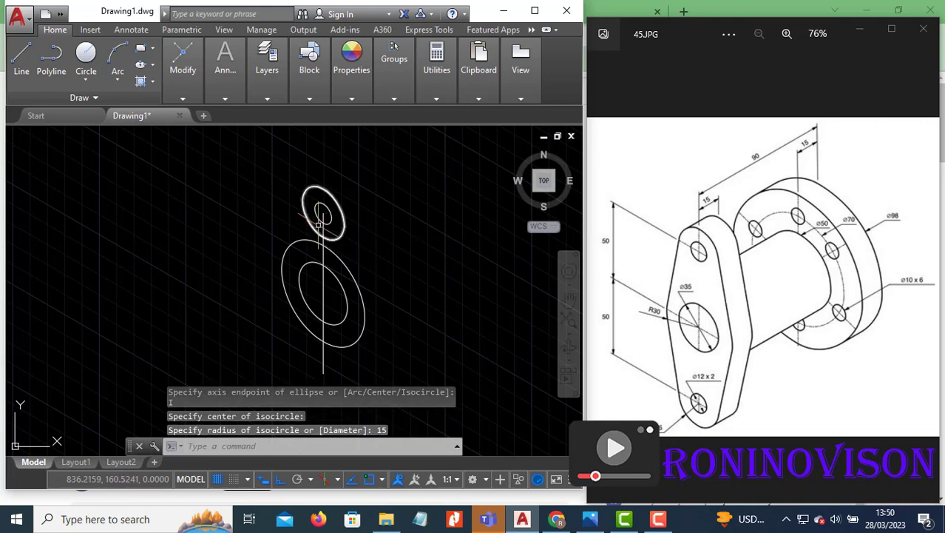
# - Copy the two upper isocircles from their centre to the lower end of the vertical centre line
pyautogui.click(353, 212)
pyautogui.click(334, 196)
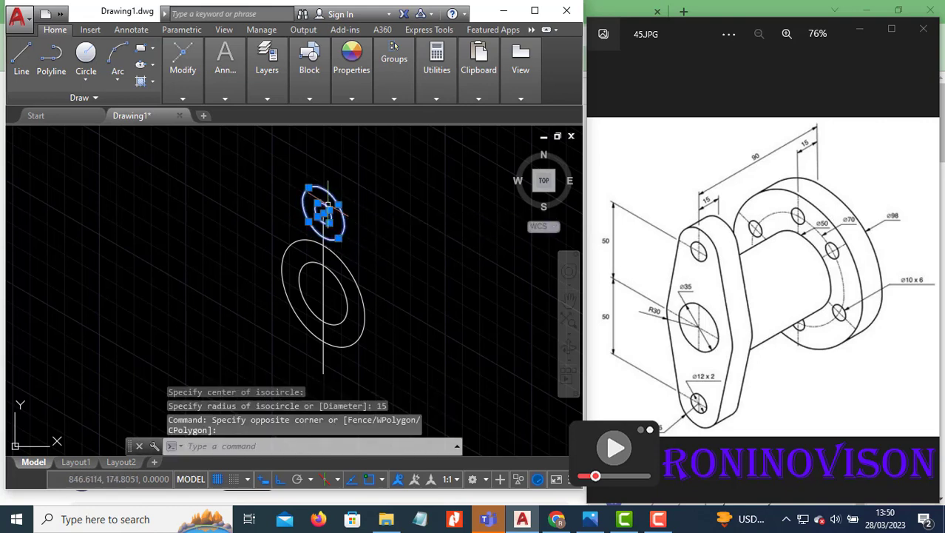
pyautogui.write('co')
pyautogui.press('Return')
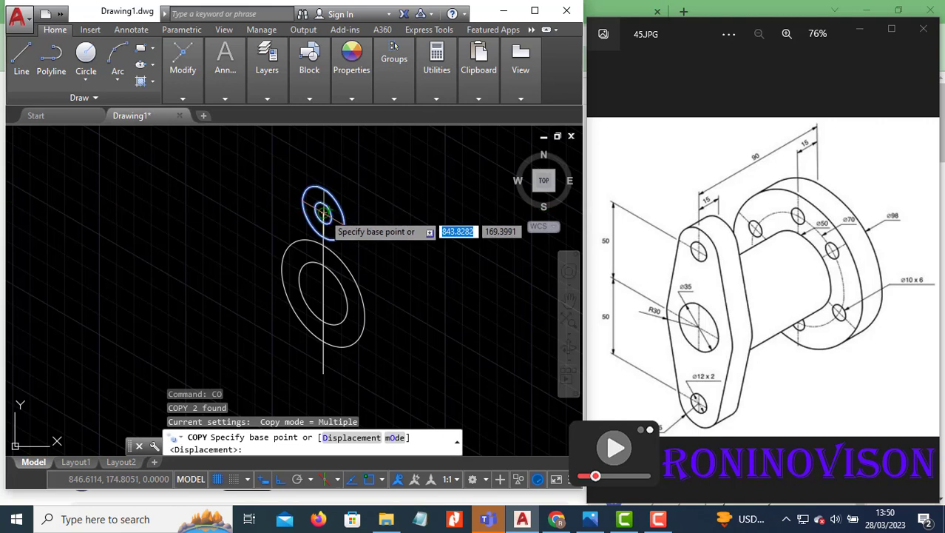
pyautogui.click(323, 214)
pyautogui.click(323, 368)
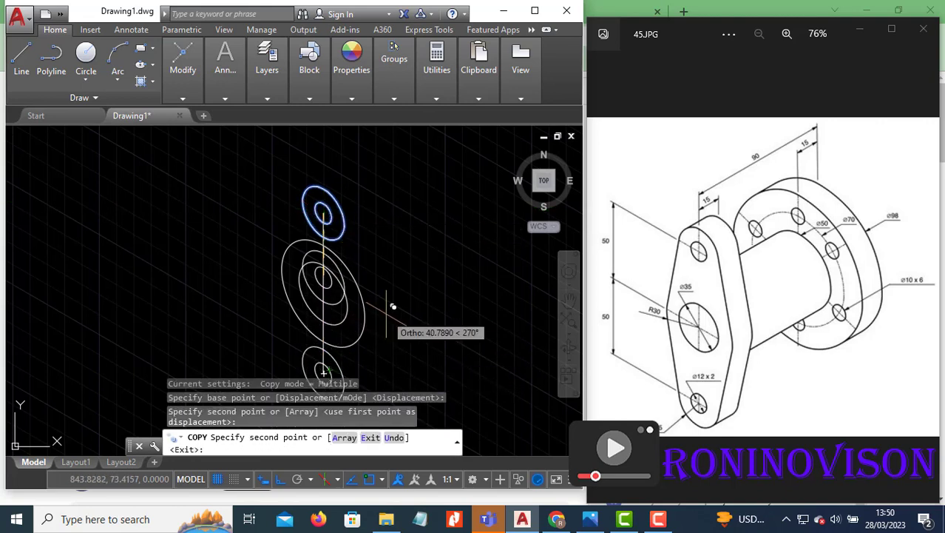
pyautogui.press('Escape')
# - Draw a straight edge along the plate's upper left side, from the upper outer isocircle to the large central isocircle
pyautogui.moveTo(386, 325); pyautogui.dragTo(370, 287, button='middle')
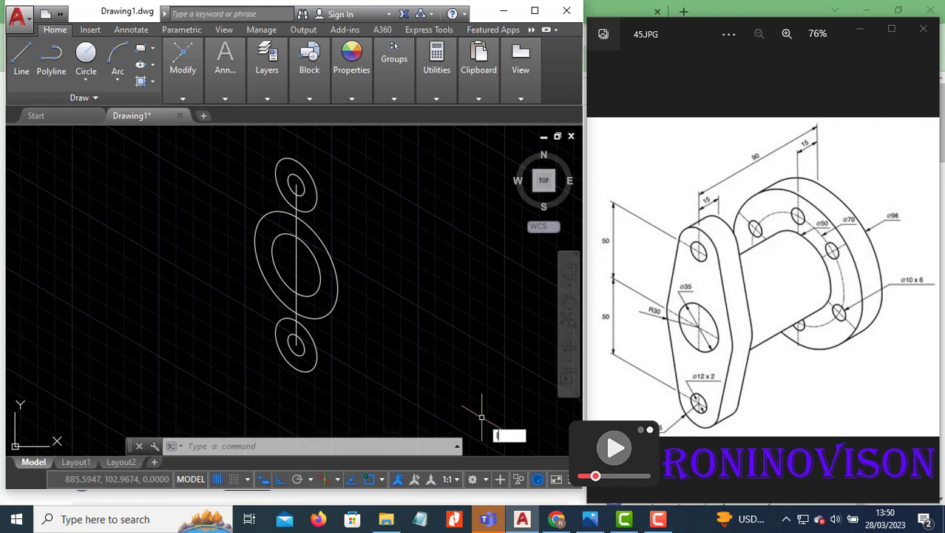
pyautogui.press('Return')
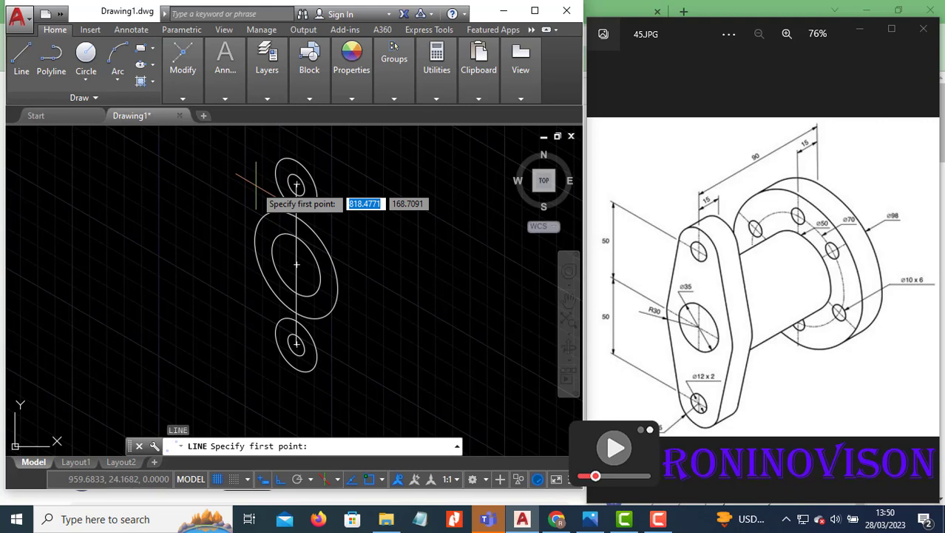
pyautogui.press('Escape')
pyautogui.press('Return')
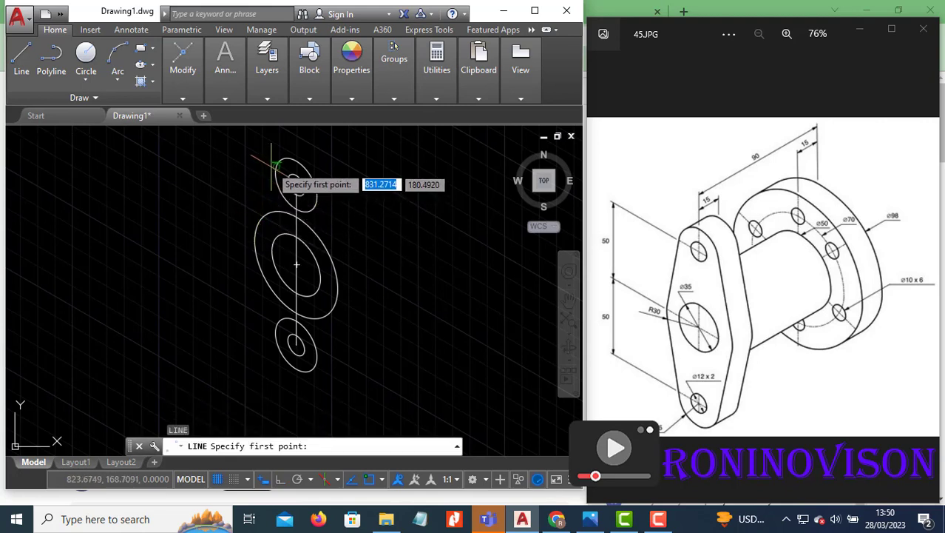
pyautogui.click(275, 165)
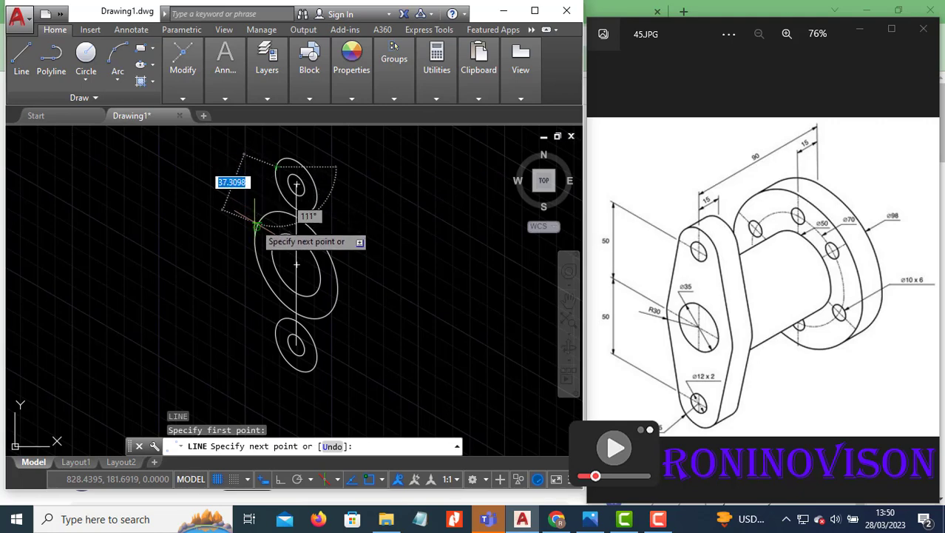
pyautogui.click(255, 217)
pyautogui.press('Escape')
pyautogui.scroll(3, 254, 215)
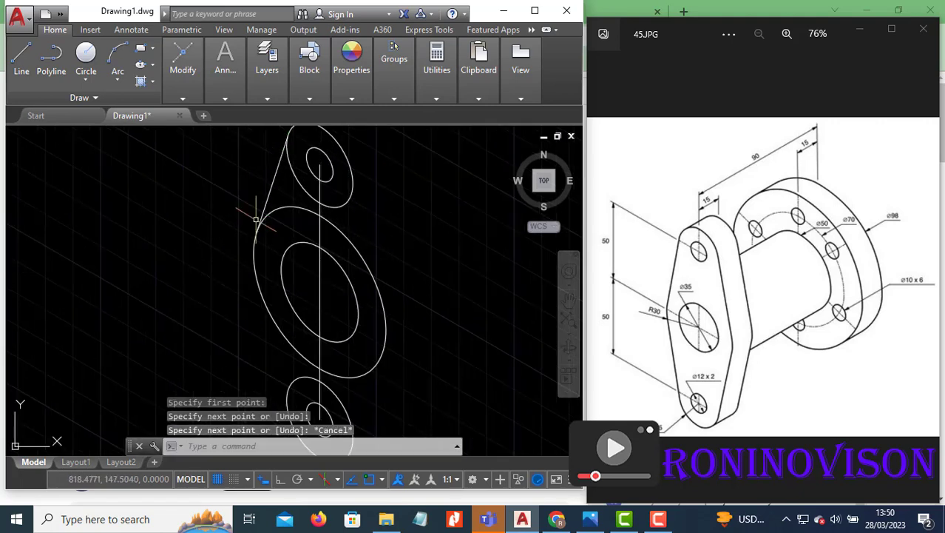
pyautogui.scroll(-2, 252, 222)
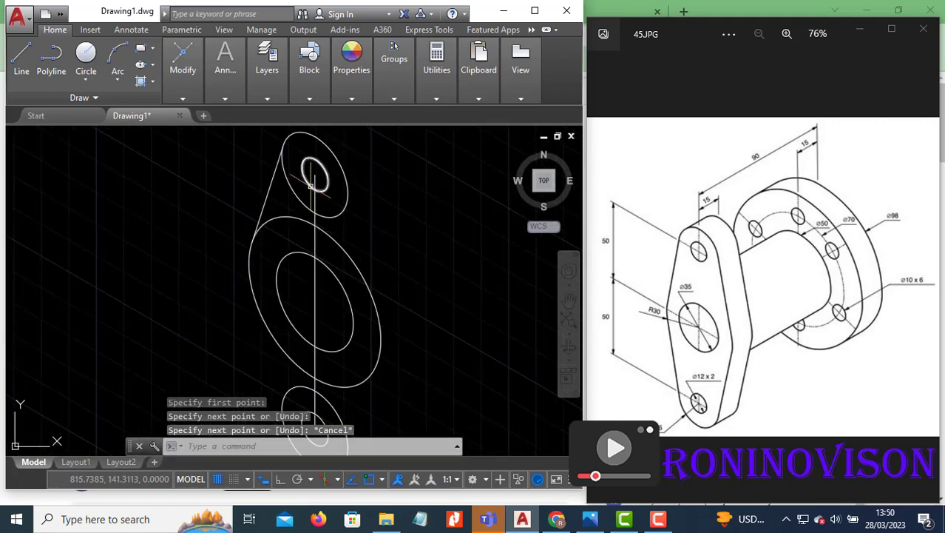
# - Draw connected lines between the upper outer and large central isocircles, ending with the tangent edge along the plate's upper right side
pyautogui.press('Return')
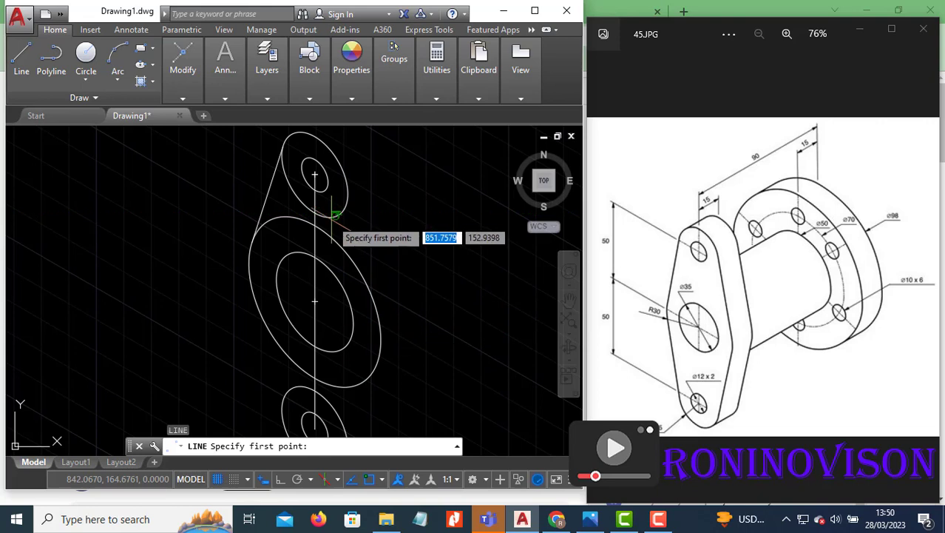
pyautogui.click(336, 216)
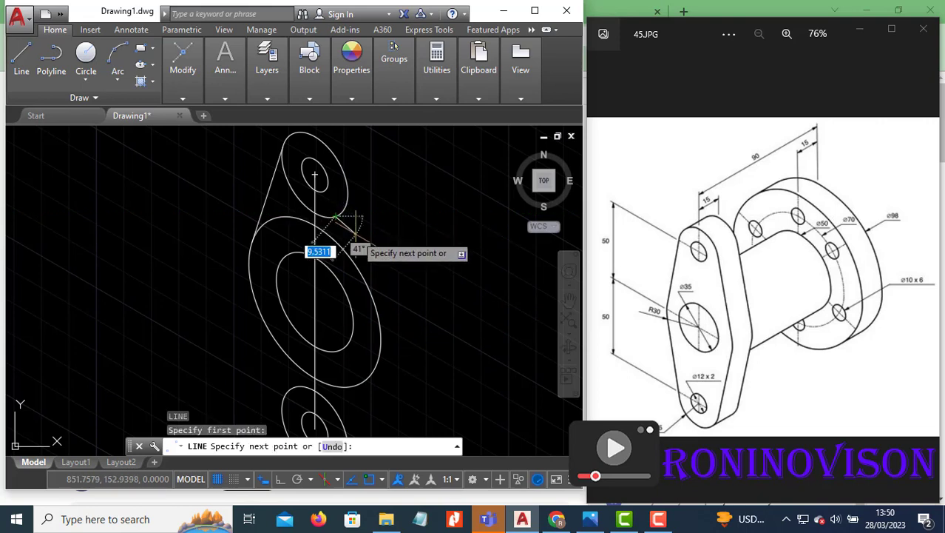
pyautogui.click(367, 286)
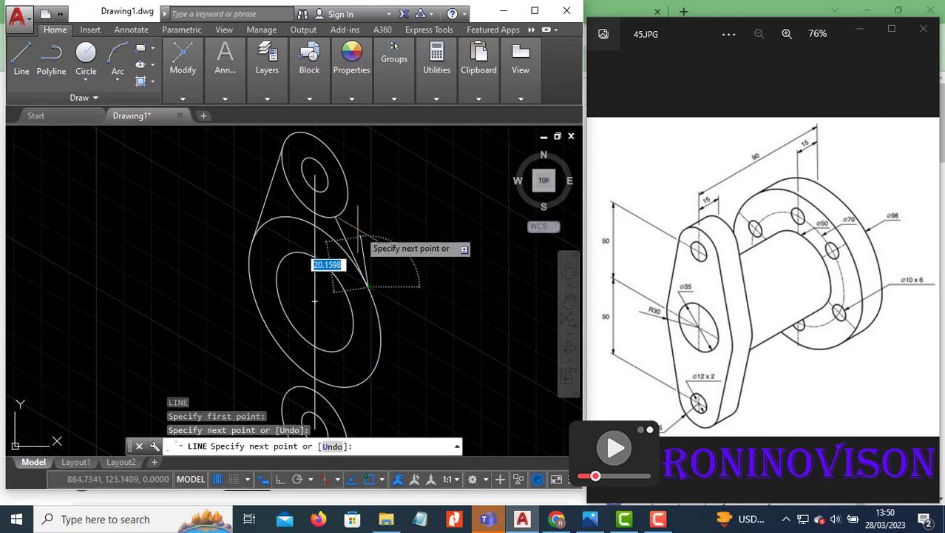
pyautogui.click(347, 181)
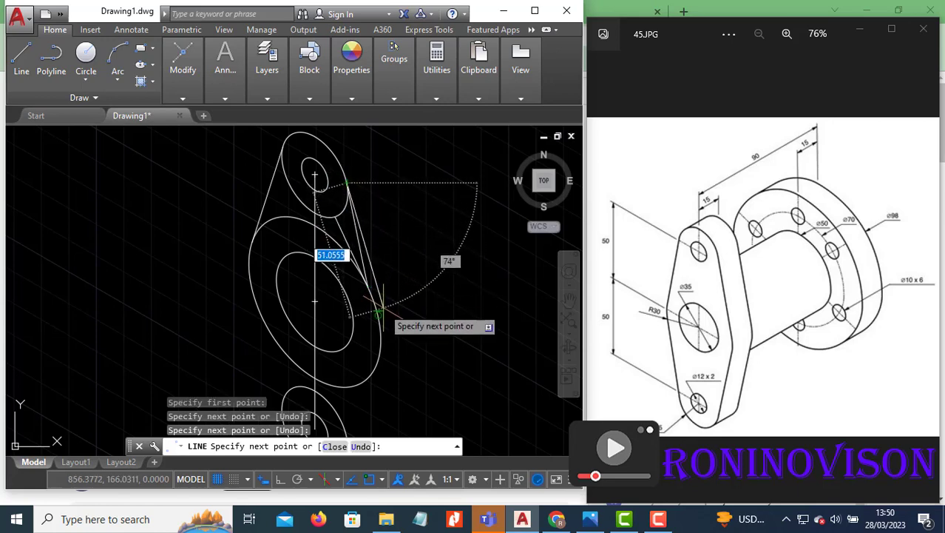
pyautogui.scroll(2, 379, 314)
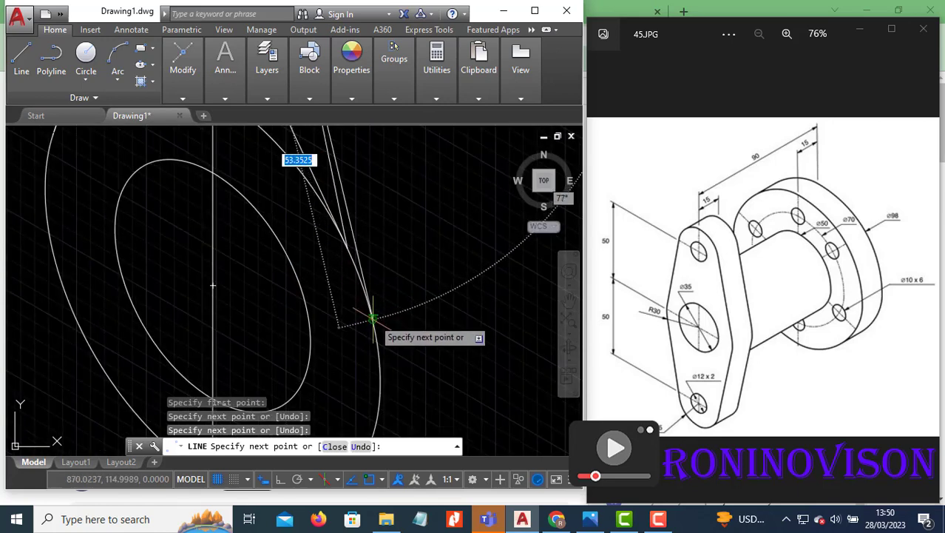
pyautogui.press('Escape')
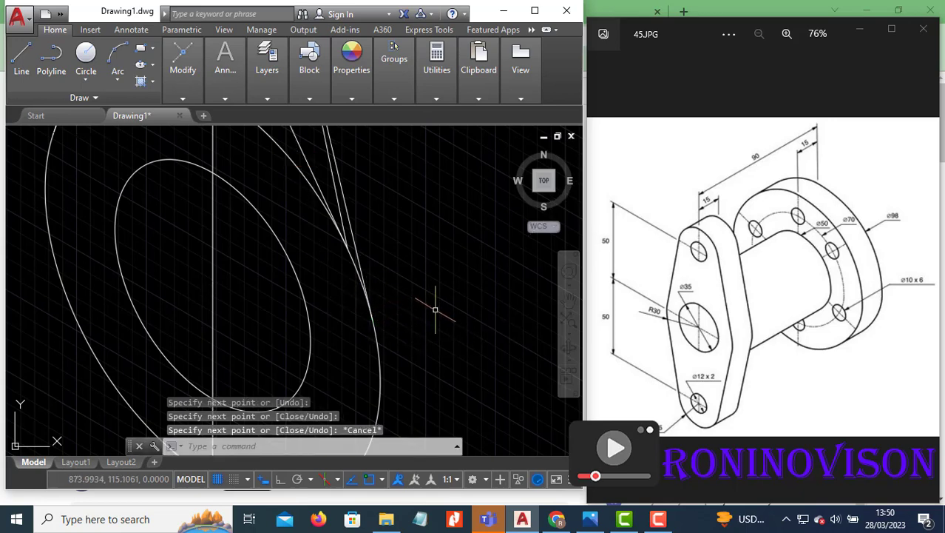
pyautogui.scroll(-2, 436, 311)
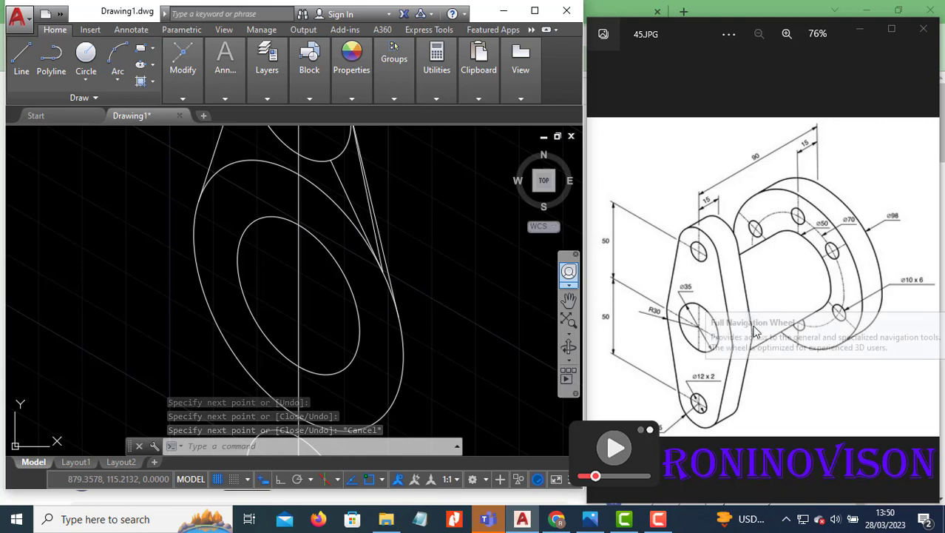
pyautogui.scroll(-2, 435, 302)
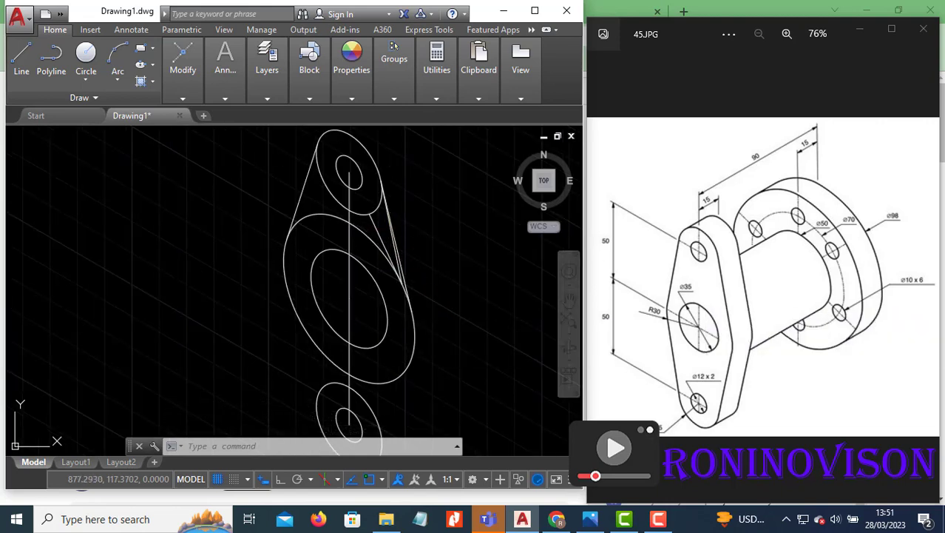
# - Erase the two surplus lines beside the upper right tangent edge, keeping only the outermost line
pyautogui.write('tr')
pyautogui.press('Return')
pyautogui.press('Escape')
pyautogui.click(395, 259)
pyautogui.scroll(3, 398, 269)
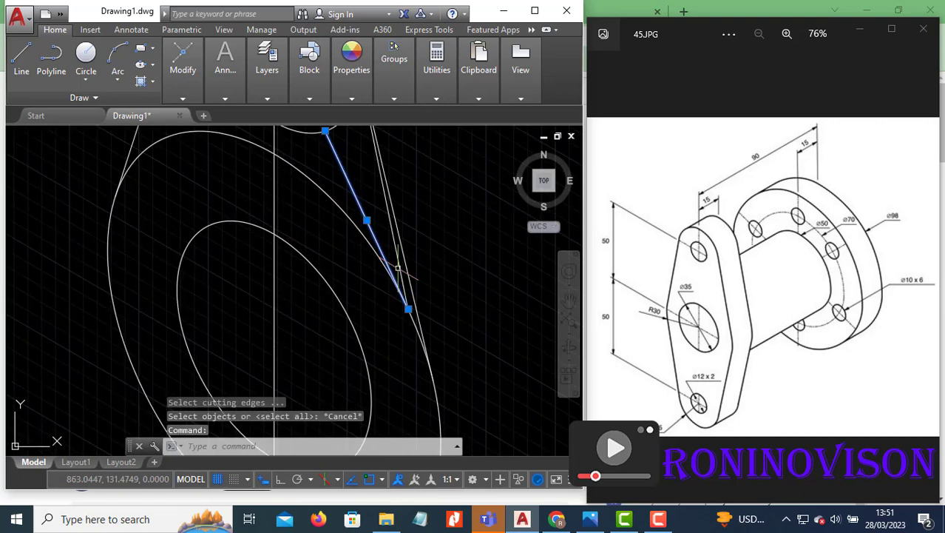
pyautogui.click(399, 271)
pyautogui.write('e')
pyautogui.press('Return')
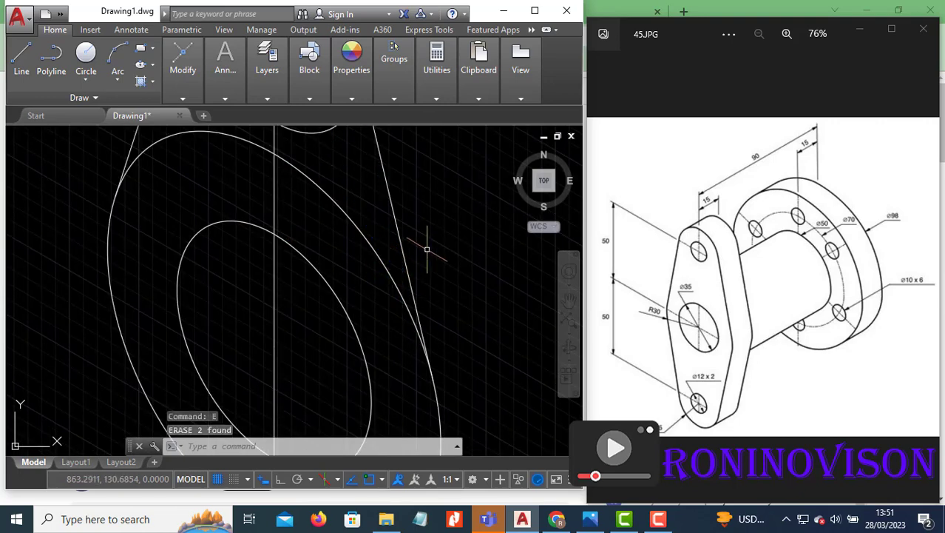
pyautogui.scroll(-3, 428, 247)
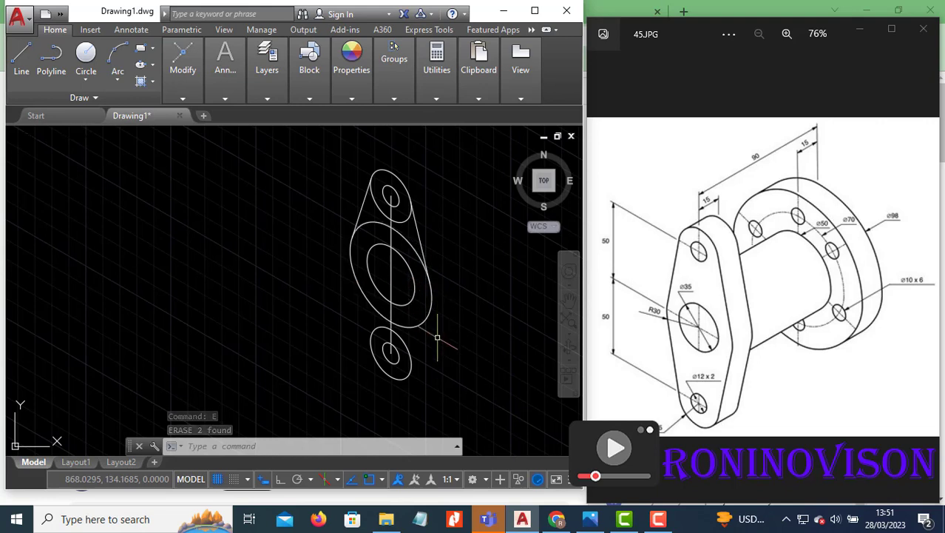
# - Draw connected lines between the lower outer isocircle and the large central isocircle to form the plate's lower right tangent edge
pyautogui.write('l')
pyautogui.press('Return')
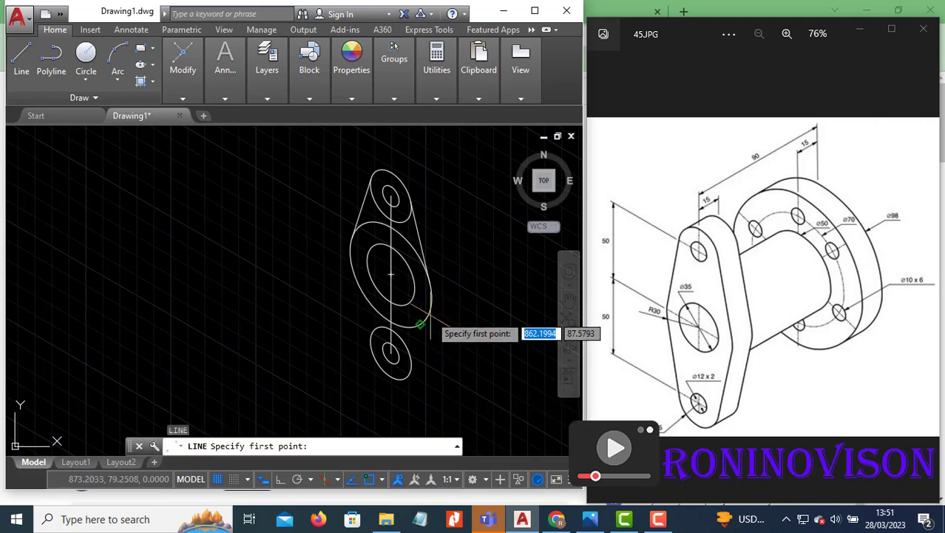
pyautogui.click(410, 368)
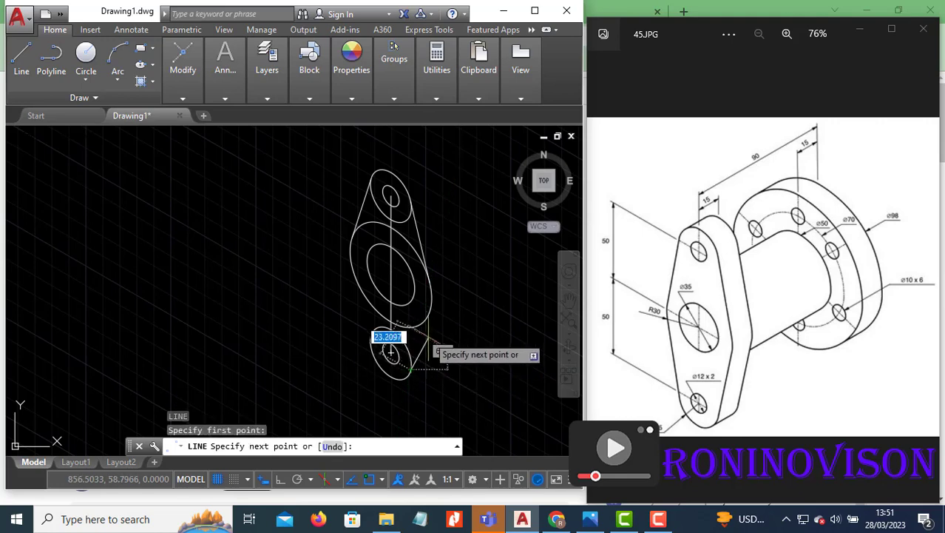
pyautogui.click(430, 311)
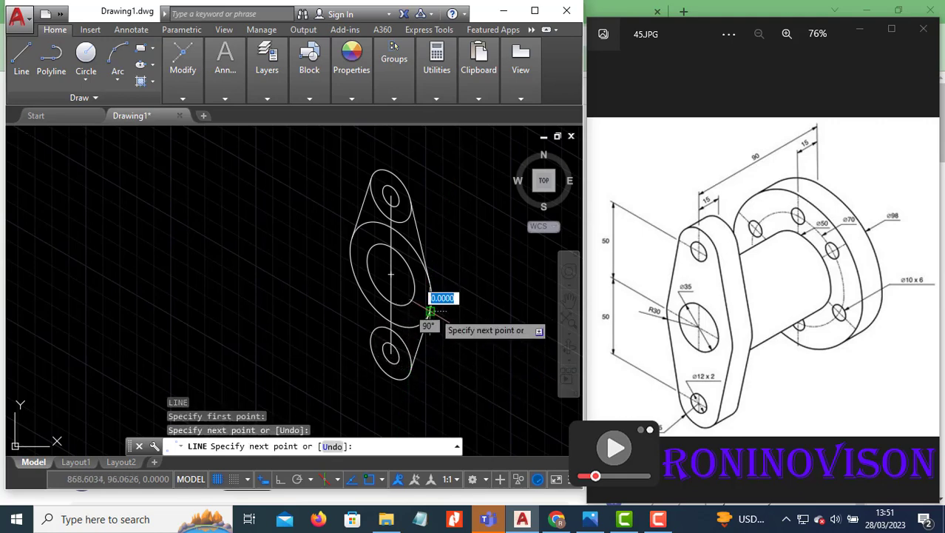
pyautogui.scroll(4, 440, 289)
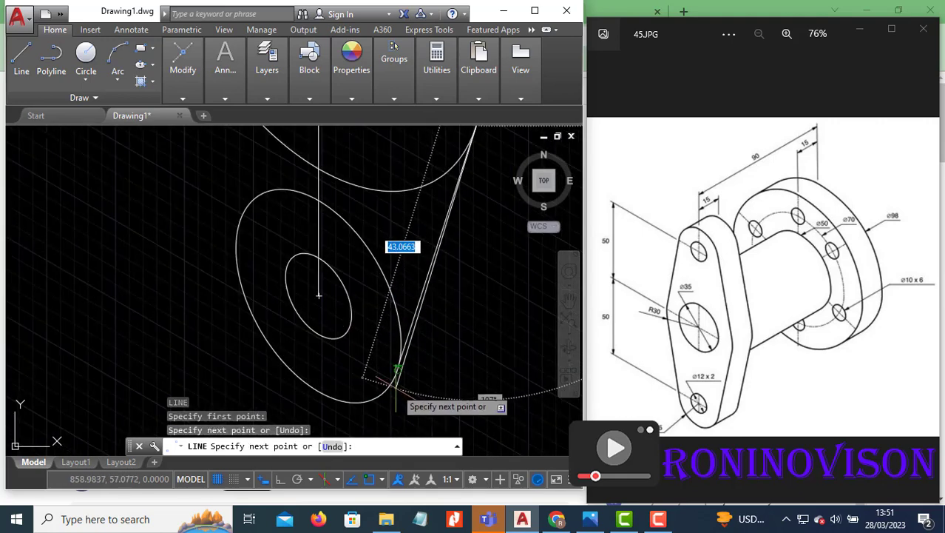
pyautogui.click(399, 369)
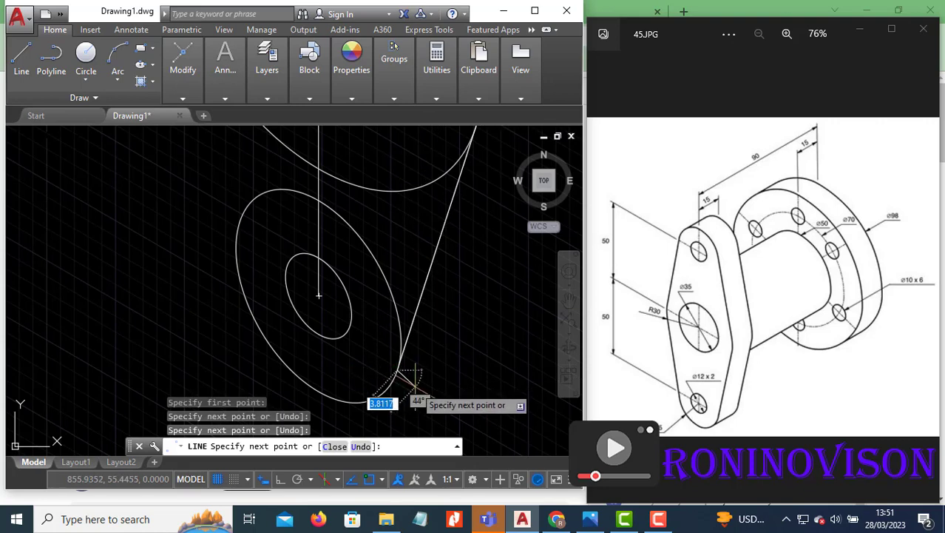
pyautogui.press('Escape')
# - Erase the duplicate line lying next to the plate's lower right tangent edge
pyautogui.scroll(5, 403, 355)
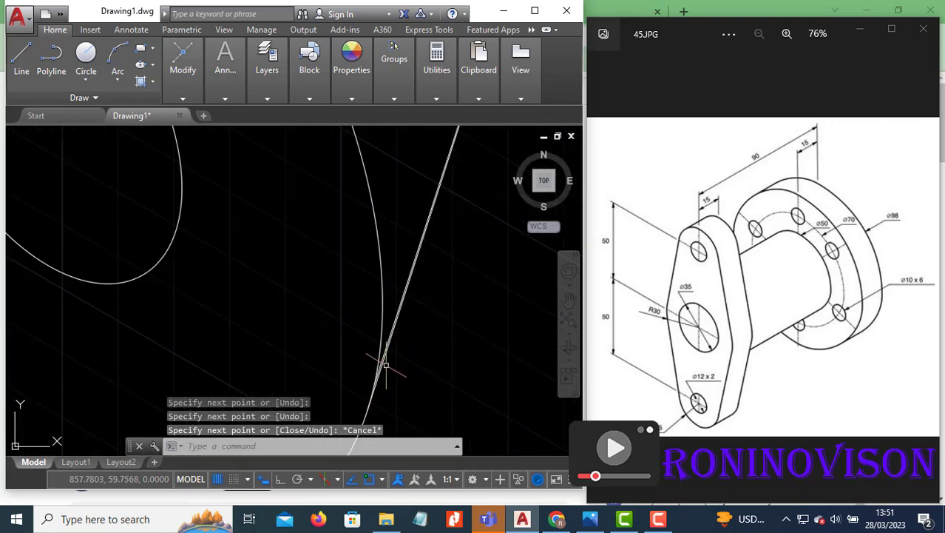
pyautogui.scroll(4, 381, 368)
pyautogui.click(371, 376)
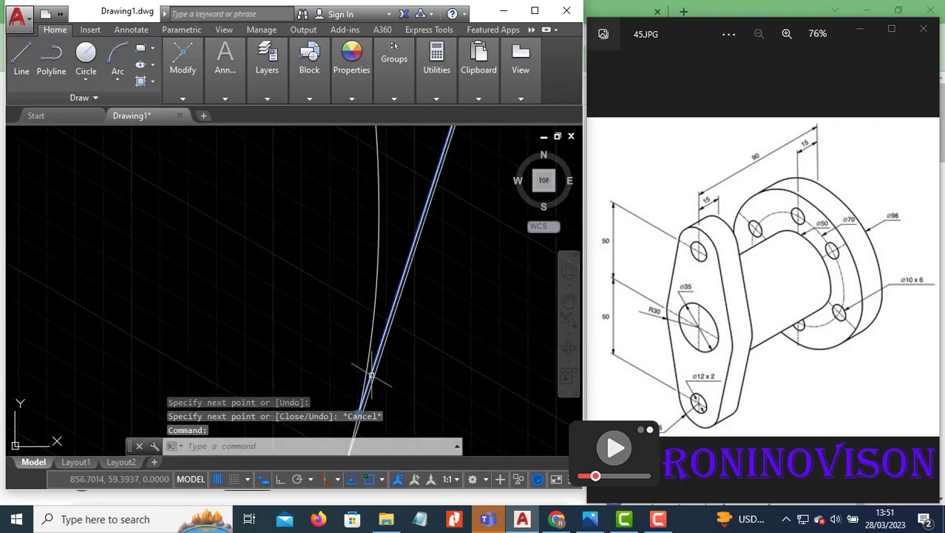
pyautogui.write('e')
pyautogui.press('Return')
pyautogui.scroll(-8, 355, 391)
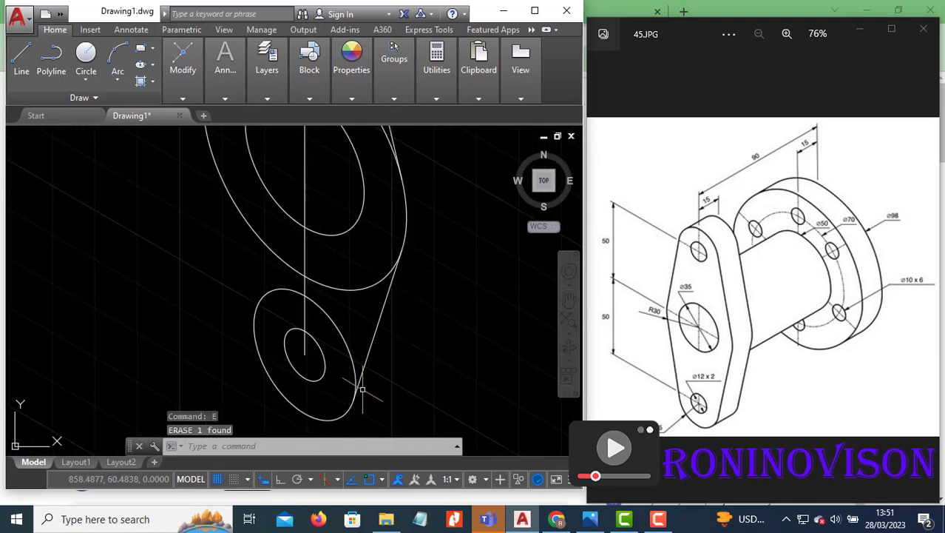
pyautogui.scroll(-2, 261, 236)
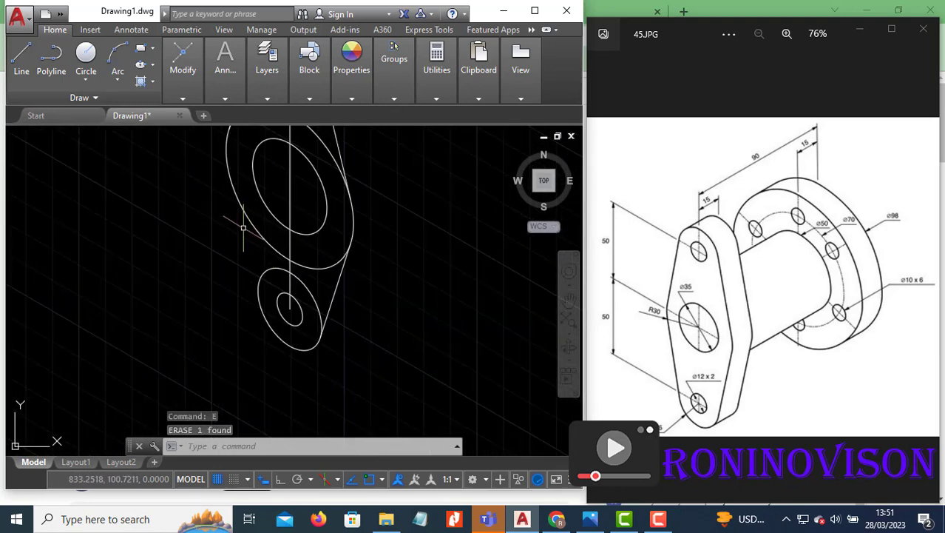
# - Draw connected lines between the large central and lower outer isocircles to form the plate's lower left tangent edge
pyautogui.write('l')
pyautogui.press('Return')
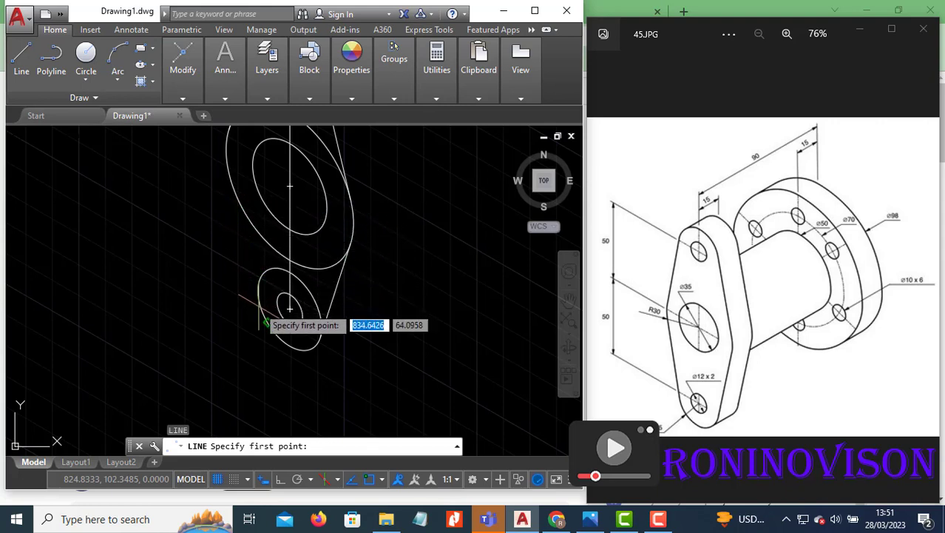
pyautogui.click(246, 215)
pyautogui.click(258, 296)
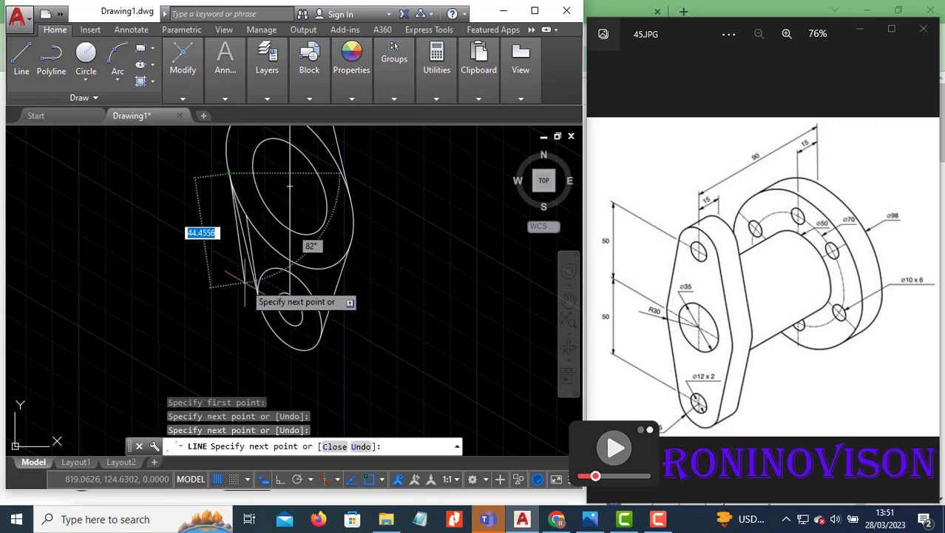
pyautogui.scroll(3, 260, 306)
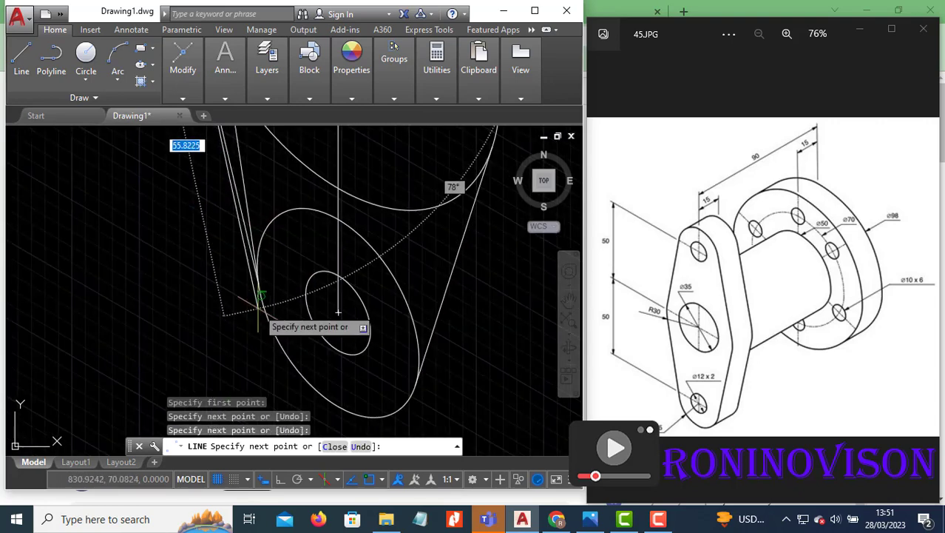
pyautogui.click(258, 295)
pyautogui.press('Escape')
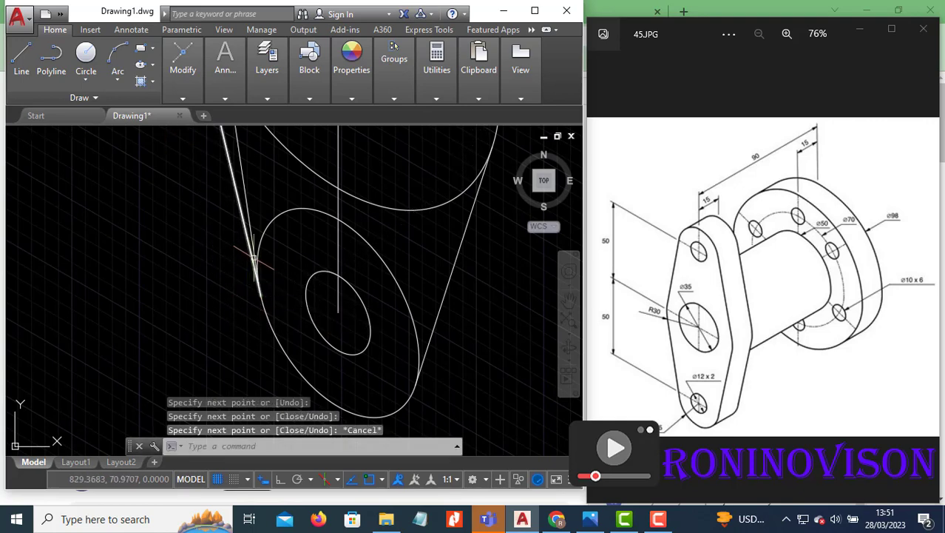
# - Erase the two surplus lines beside the lower left tangent edge, keeping only the outermost line
pyautogui.scroll(3, 253, 284)
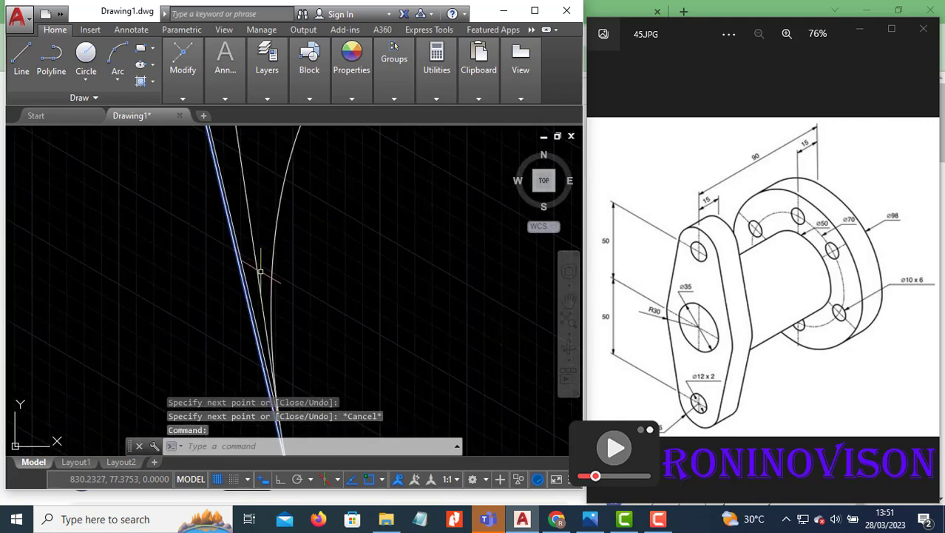
pyautogui.press('Escape')
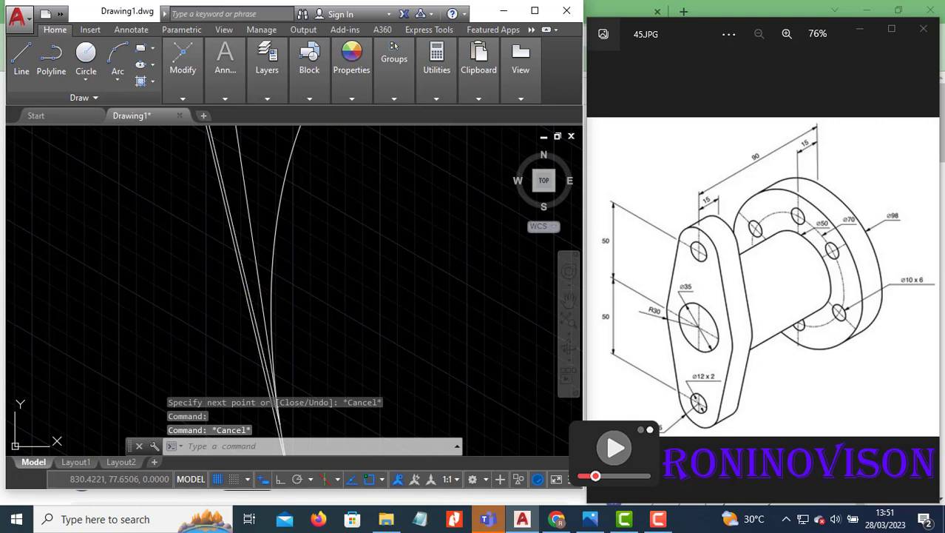
pyautogui.click(255, 273)
pyautogui.click(257, 268)
pyautogui.write('E')
pyautogui.press('Return')
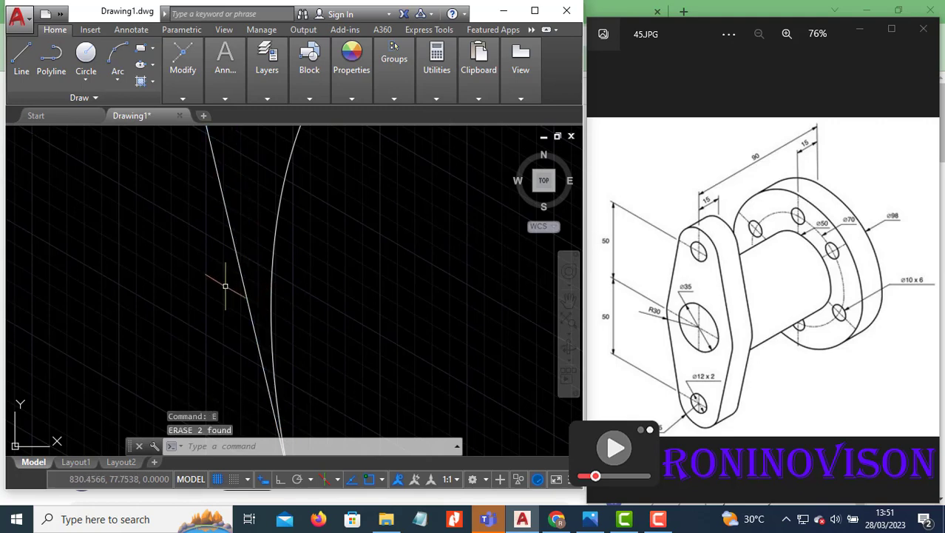
pyautogui.scroll(-5, 253, 281)
pyautogui.scroll(-2, 255, 362)
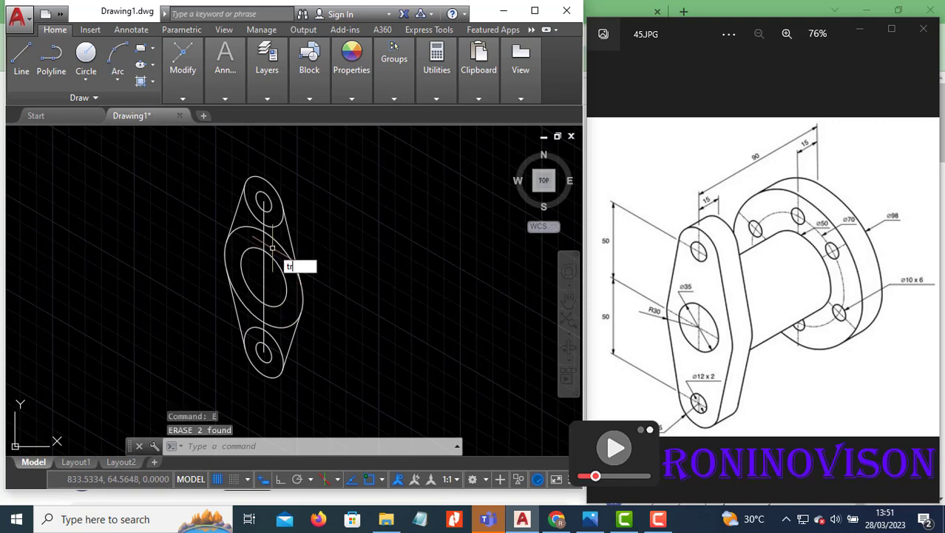
# - Trim the inner arcs of the upper, lower and large central isocircles that lie inside the plate's outline
pyautogui.press('Return')
pyautogui.press('Return')
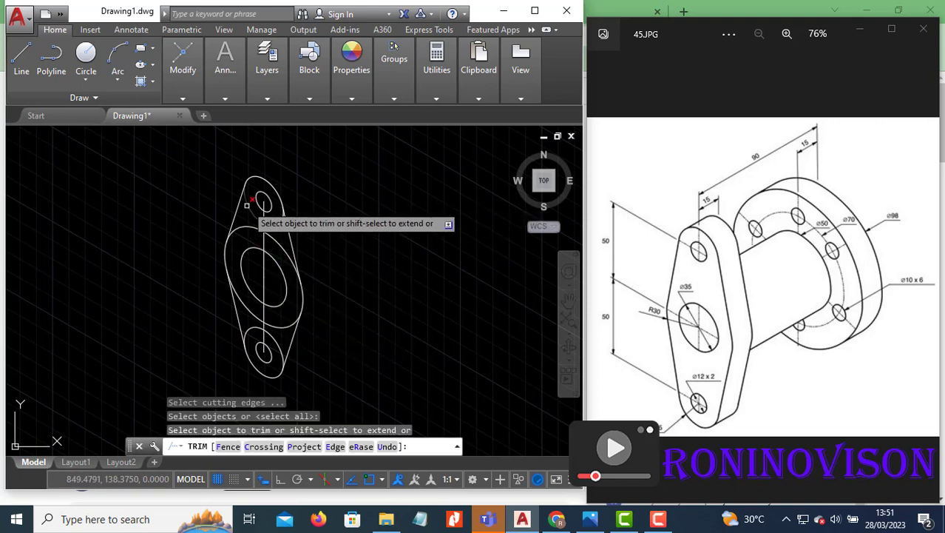
pyautogui.click(247, 205)
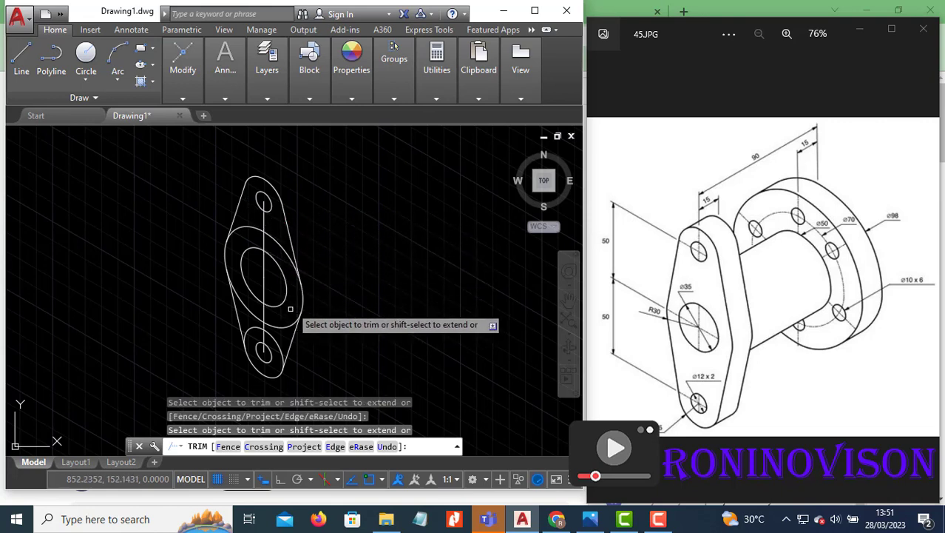
pyautogui.click(286, 258)
pyautogui.click(243, 229)
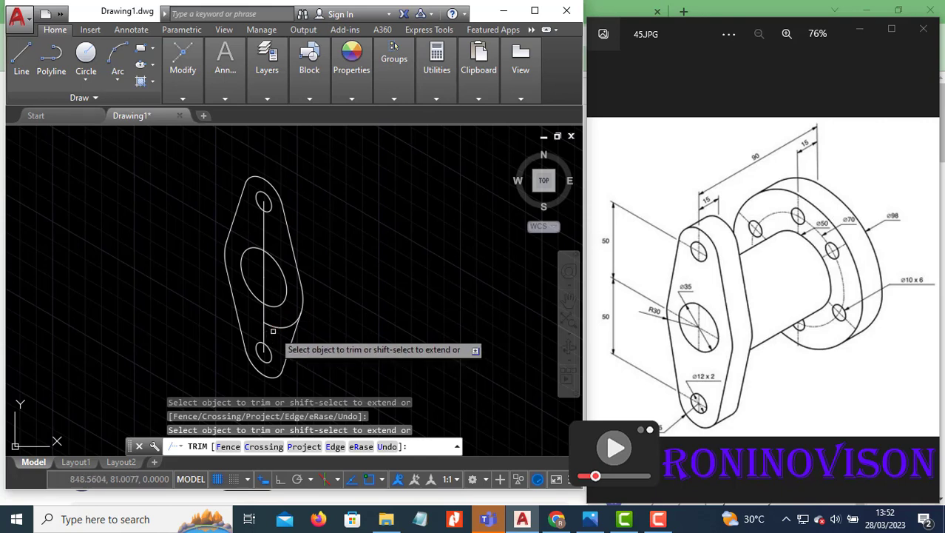
pyautogui.press('Escape')
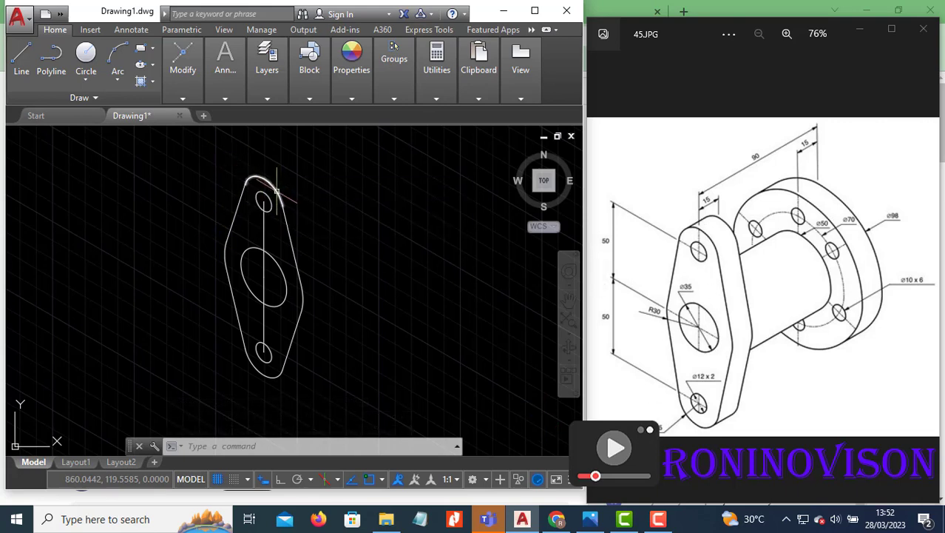
# - Copy the front plate's upper arc, right-side edges and lower arc 15 units along the 30° axis, using Ortho and the top isoplane
pyautogui.click(315, 303)
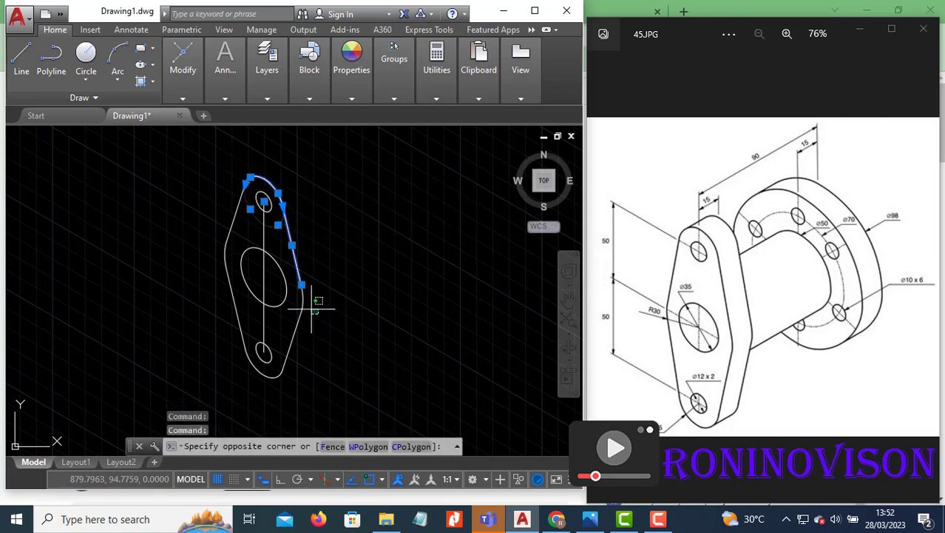
pyautogui.click(289, 344)
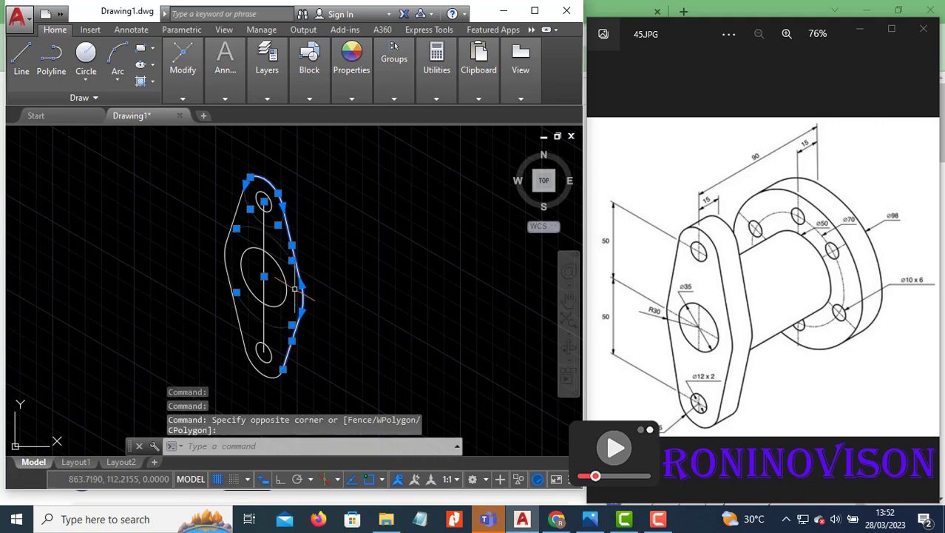
pyautogui.click(277, 375)
pyautogui.scroll(2, 281, 334)
pyautogui.write('c')
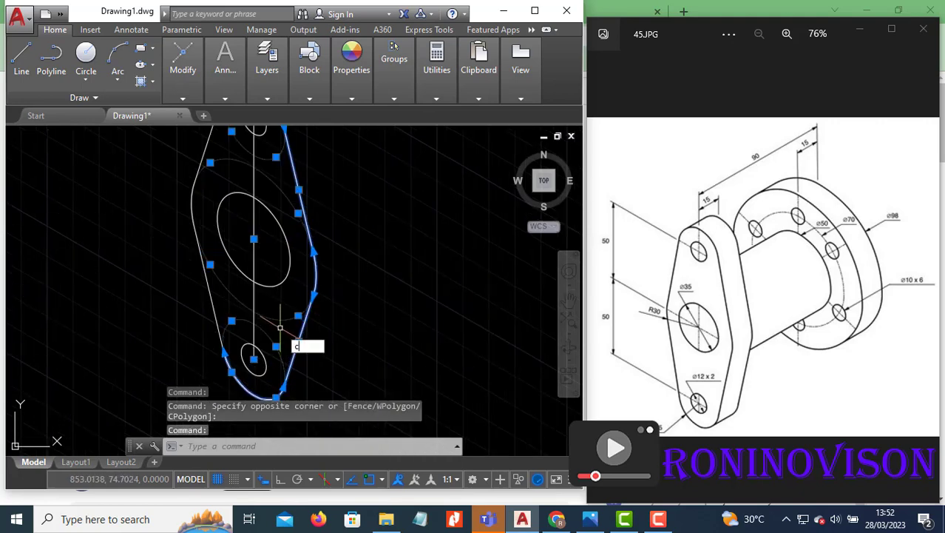
pyautogui.write('o')
pyautogui.press('Return')
pyautogui.scroll(-2, 282, 314)
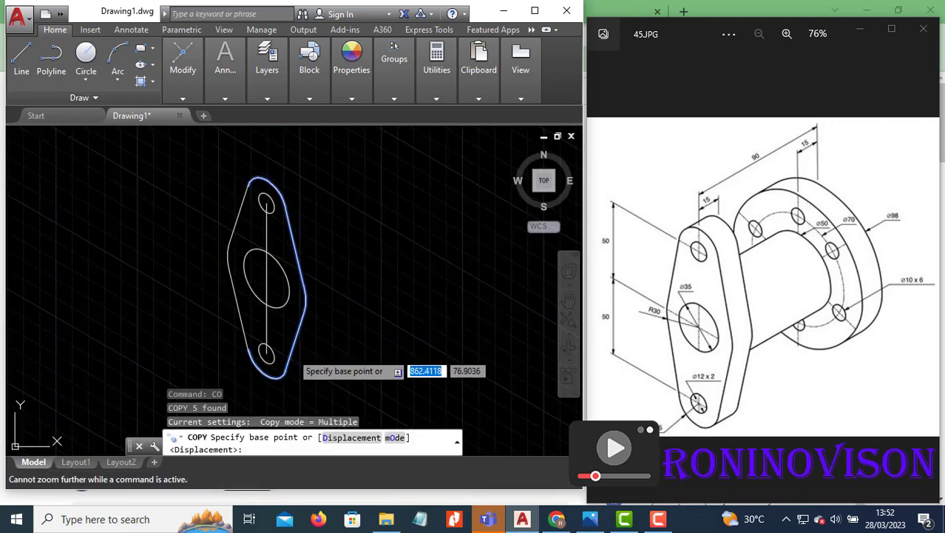
pyautogui.click(267, 278)
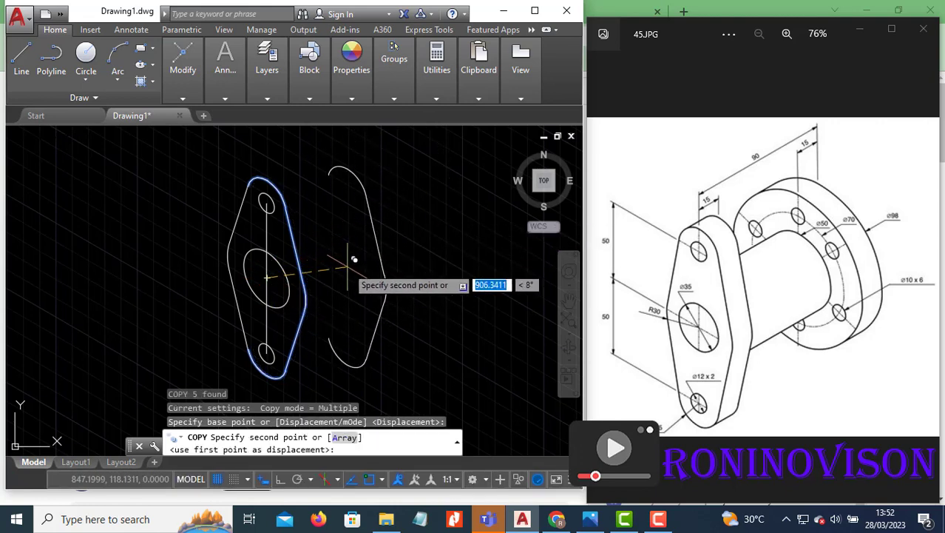
pyautogui.press('F8')
pyautogui.press('F8')
pyautogui.press('F8')
pyautogui.press('F8')
pyautogui.press('F8')
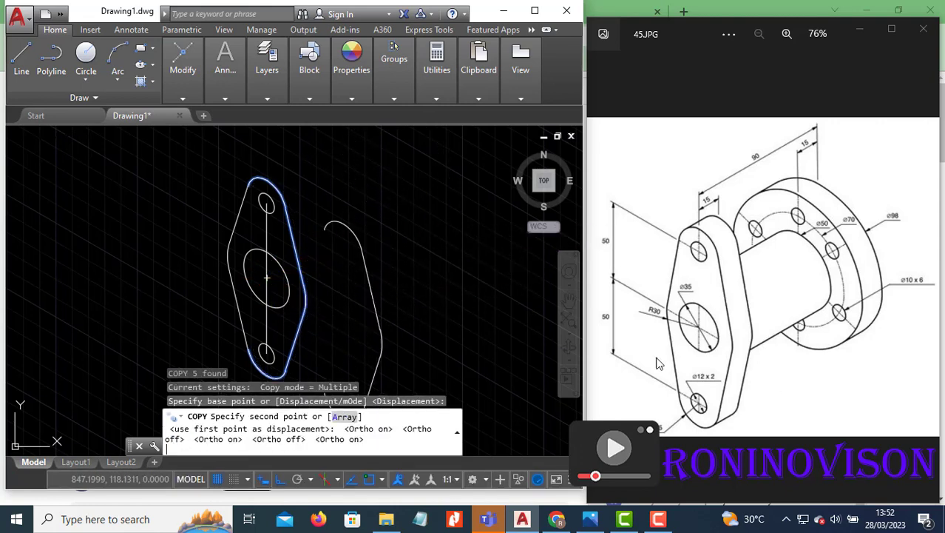
pyautogui.press('F5')
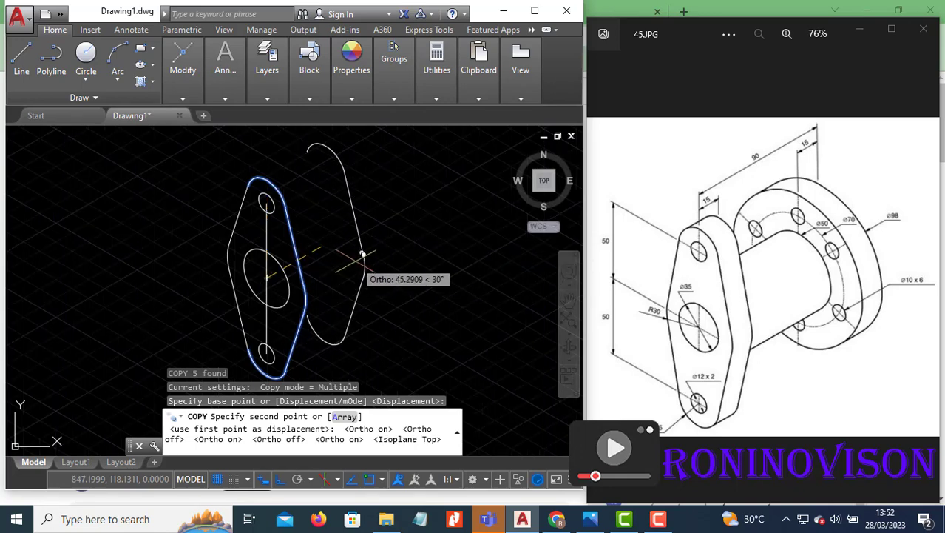
pyautogui.write('15')
pyautogui.press('Return')
pyautogui.press('Return')
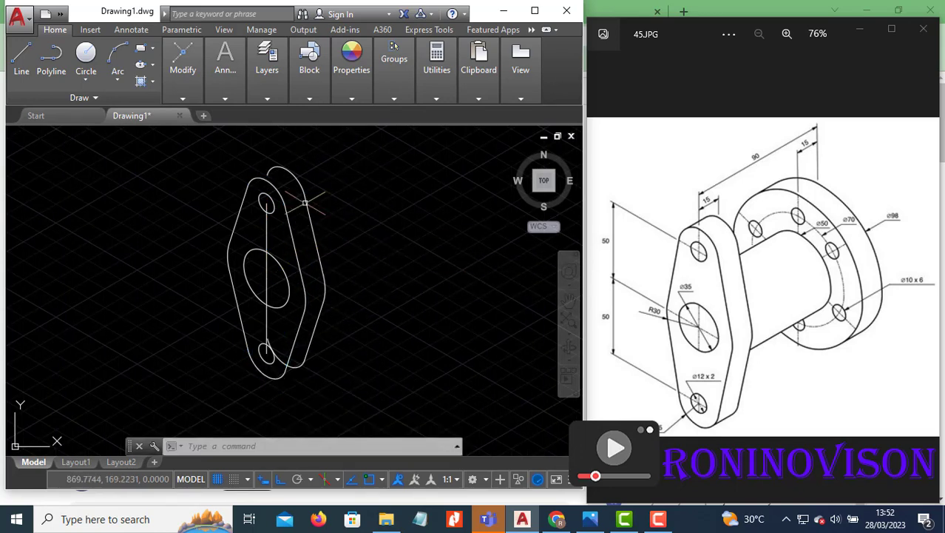
# - Draw a line from the top of the plate's front upper arc to the copied rear arc
pyautogui.write('l')
pyautogui.press('Return')
pyautogui.click(254, 179)
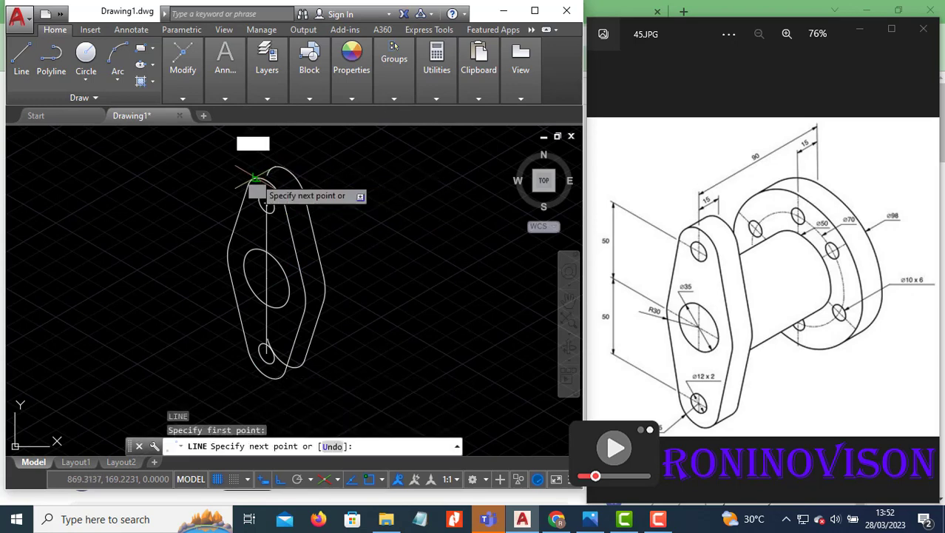
pyautogui.scroll(3, 255, 180)
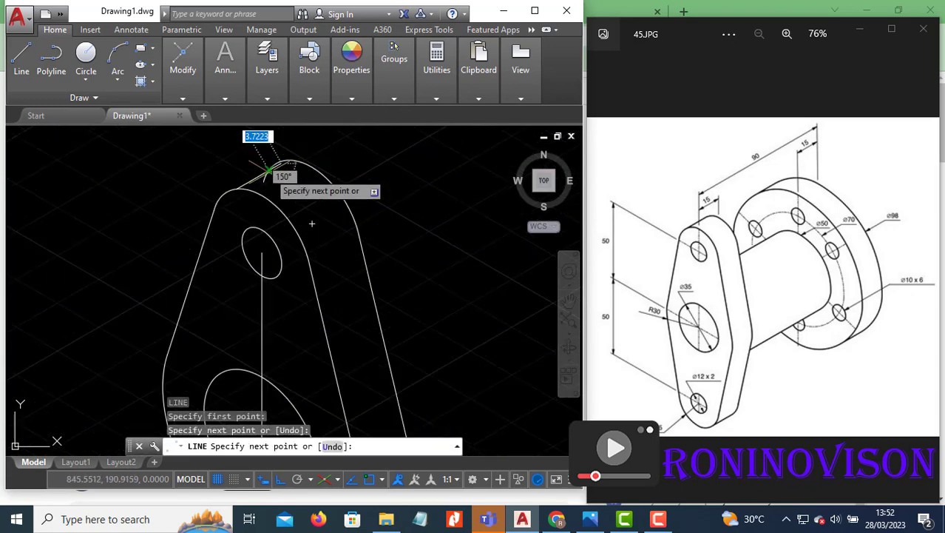
pyautogui.scroll(2, 311, 224)
pyautogui.hotkey('ctrl', 'z')
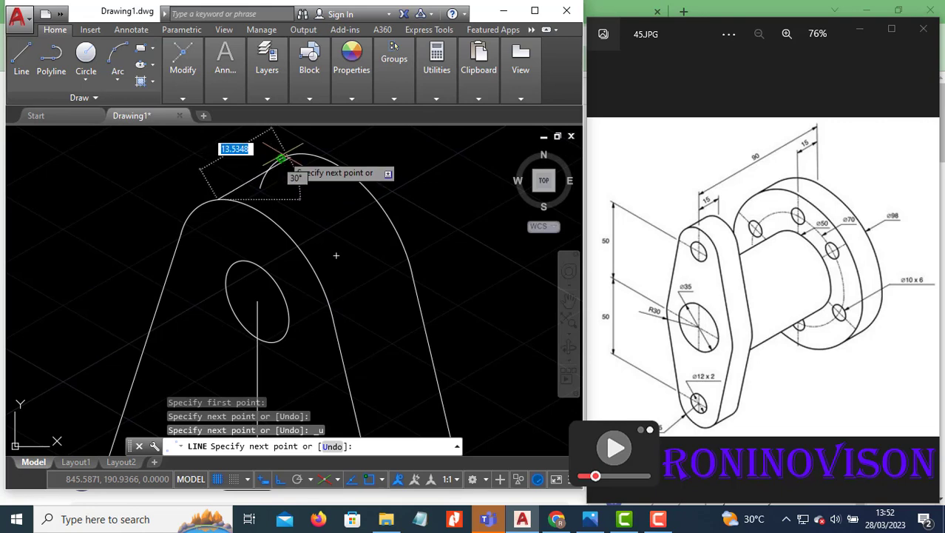
pyautogui.press('Escape')
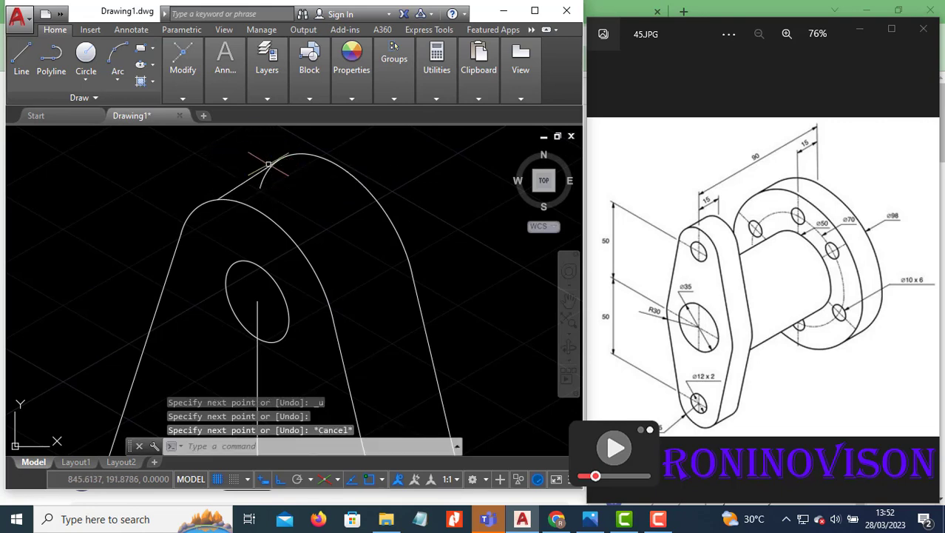
# - Trim the end of the rear upper arc that extends below the connecting line
pyautogui.write('tr')
pyautogui.press('Return')
pyautogui.press('Return')
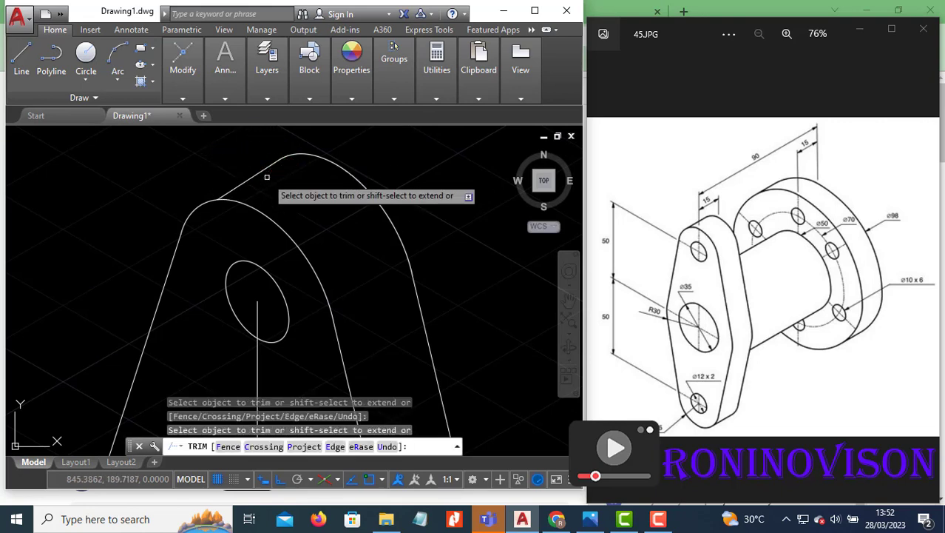
pyautogui.press('Escape')
# - Draw a line from the rear upper arc's trimmed end to the outer left side of the front upper arc
pyautogui.write('l')
pyautogui.press('Return')
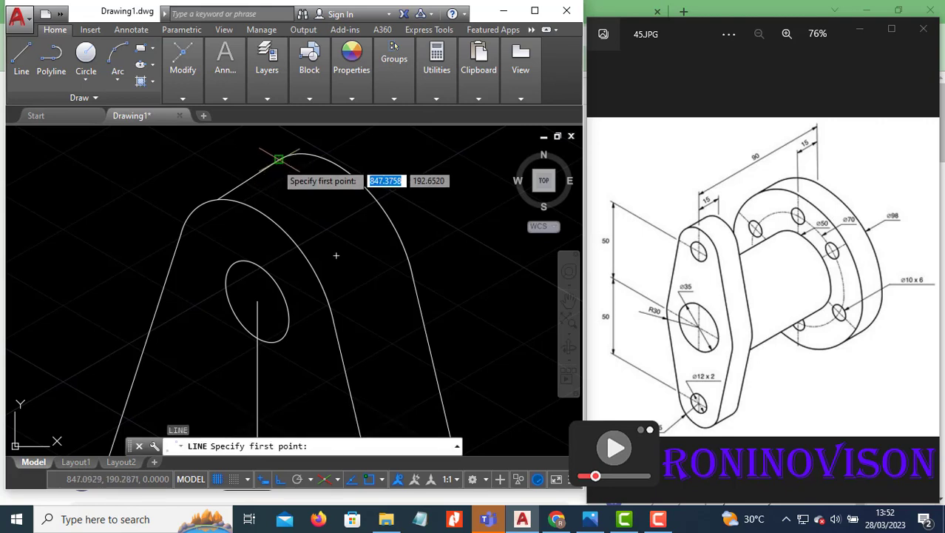
pyautogui.click(278, 160)
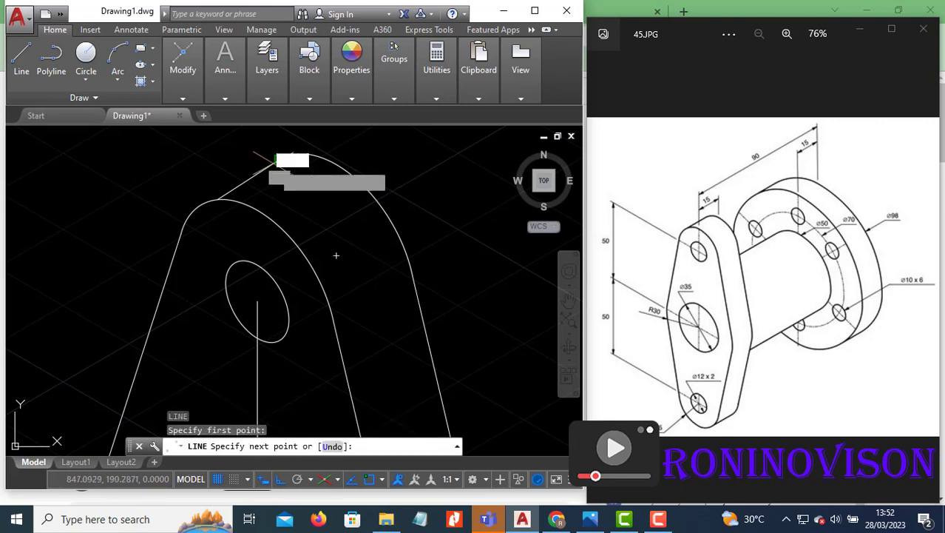
pyautogui.click(202, 200)
pyautogui.press('Escape')
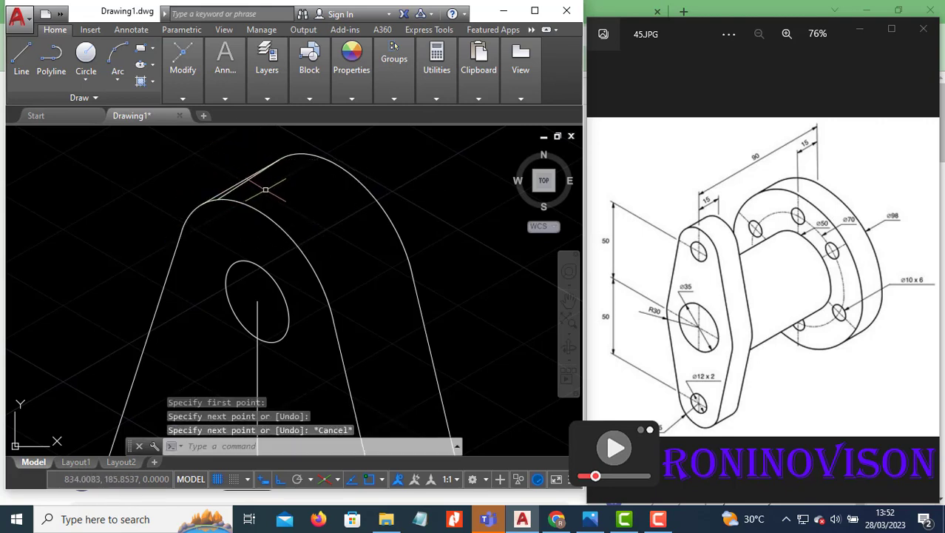
# - Erase the inner of the two lines connecting the plate's upper arcs
pyautogui.click(227, 194)
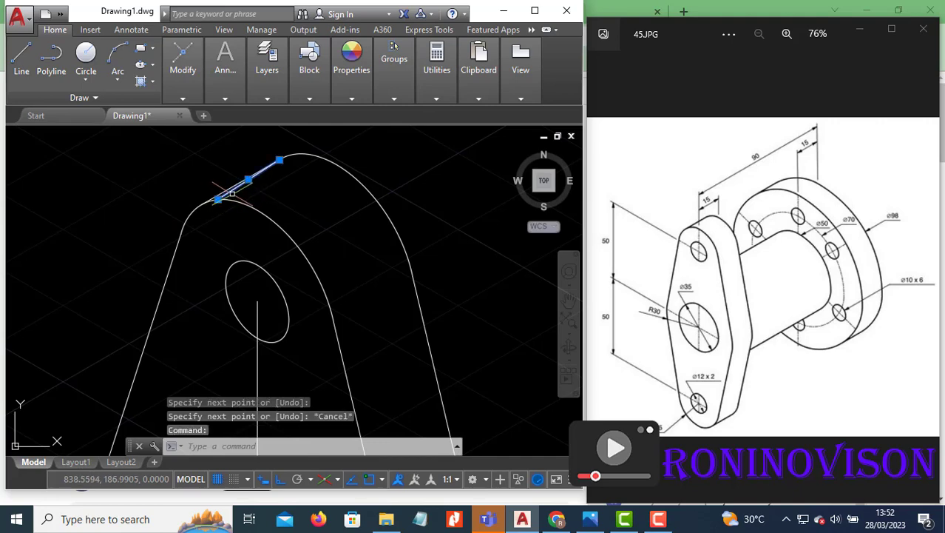
pyautogui.write('E')
pyautogui.press('Return')
# - Draw a line connecting the plate's front and rear lower arcs along their outer lower right side
pyautogui.scroll(-5, 286, 162)
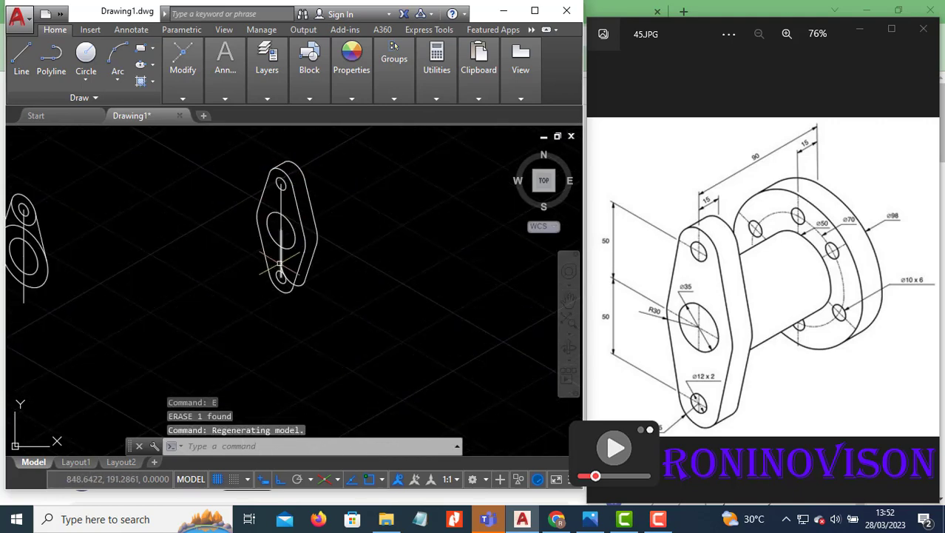
pyautogui.scroll(5, 279, 263)
pyautogui.write('l')
pyautogui.press('Return')
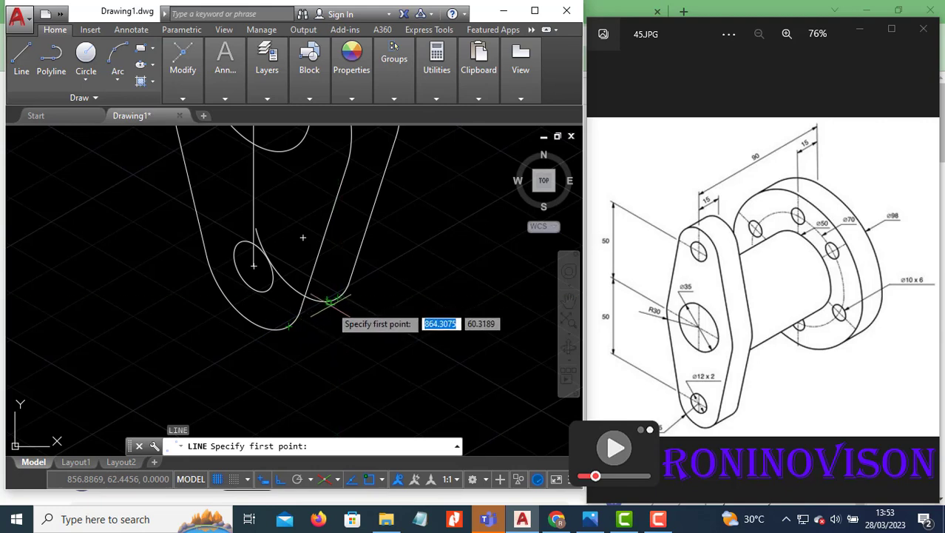
pyautogui.write('tan')
pyautogui.press('Return')
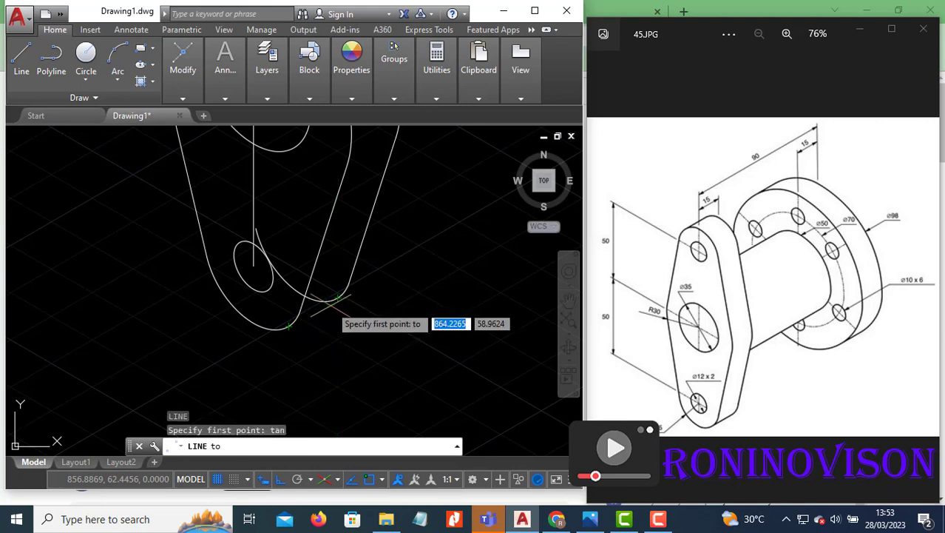
pyautogui.click(287, 327)
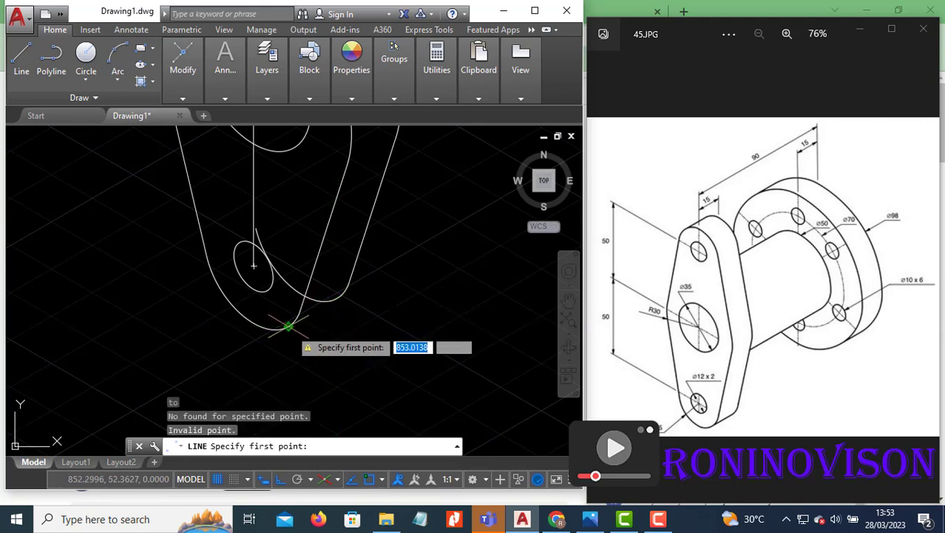
pyautogui.click(286, 325)
pyautogui.click(338, 305)
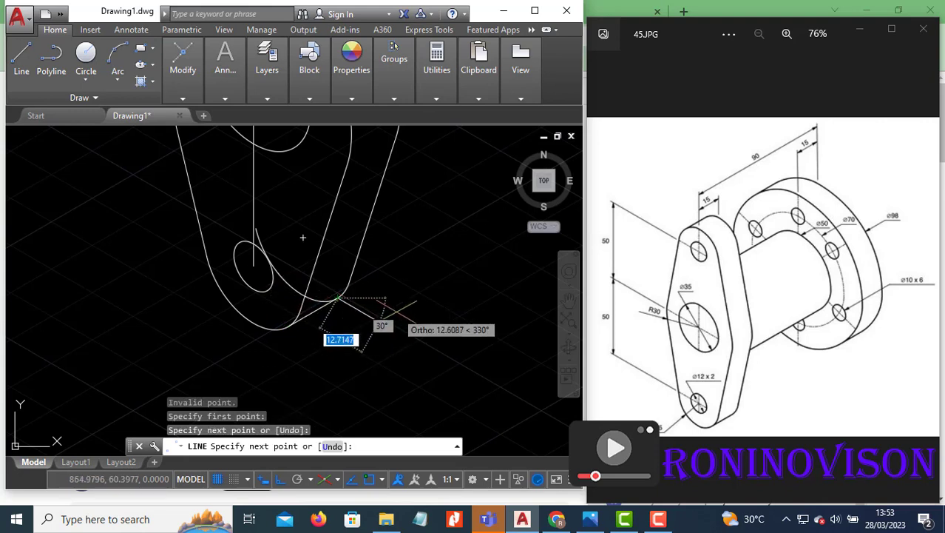
pyautogui.press('Escape')
# - Trim the parts of the rear lower arc hidden behind the front plate and inside the connecting edge
pyautogui.write('tr')
pyautogui.press('Return')
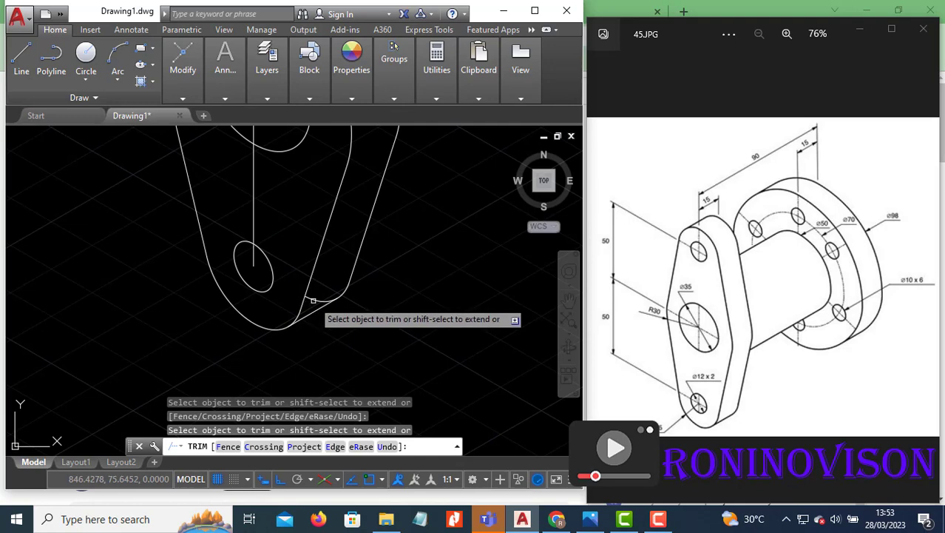
pyautogui.scroll(-3, 328, 345)
pyautogui.press('Escape')
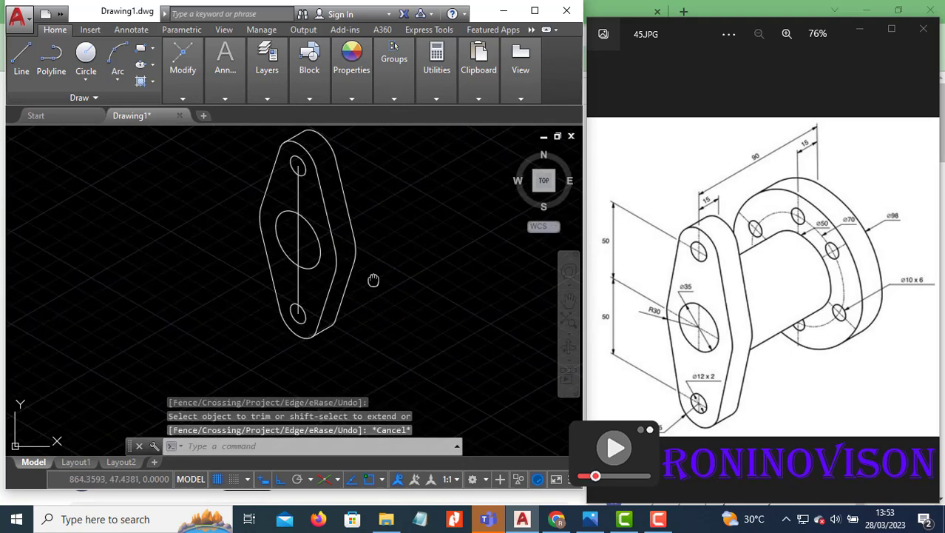
# - Draw the pipe's axis from the centre of the plate's large hole along 30° as two consecutive segments of 75 and 15 units
pyautogui.moveTo(374, 279); pyautogui.dragTo(355, 316, button='middle')
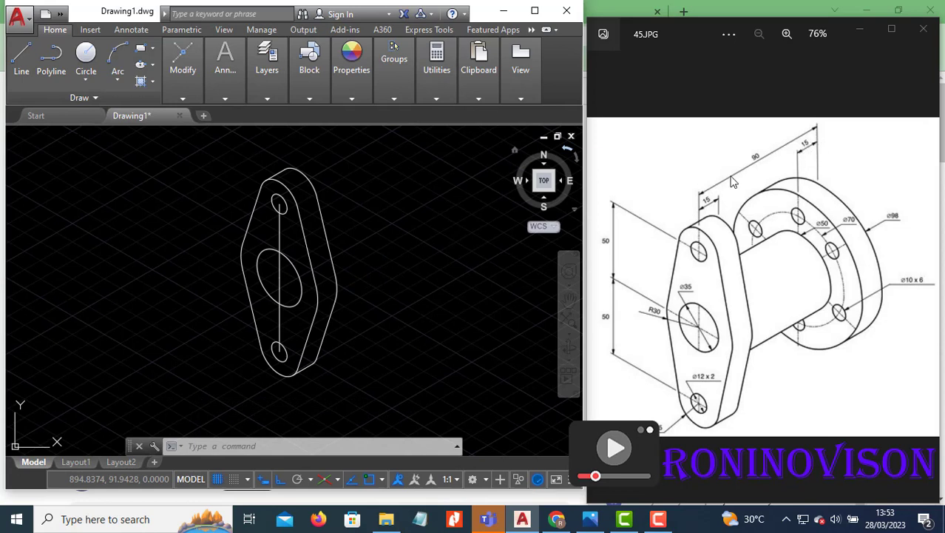
pyautogui.write('L')
pyautogui.press('Return')
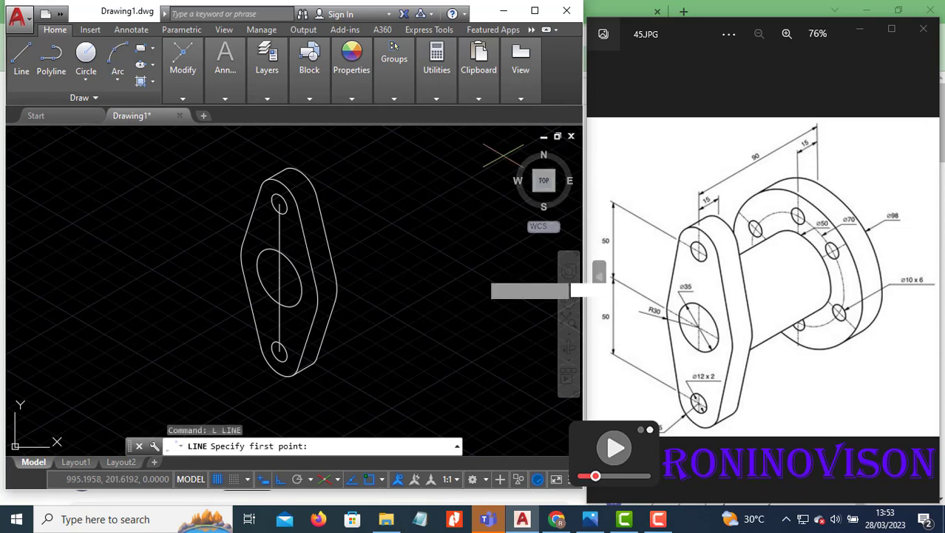
pyautogui.click(280, 278)
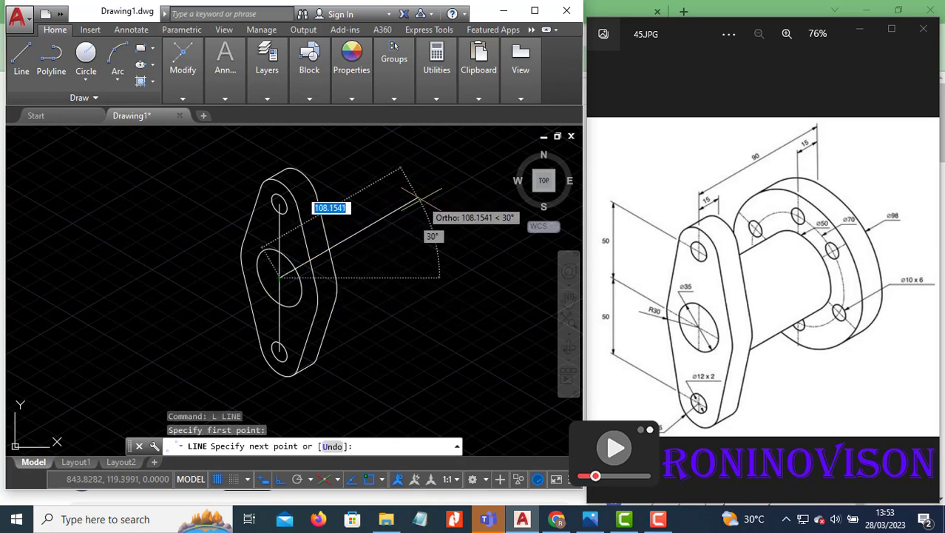
pyautogui.write('75')
pyautogui.press('Return')
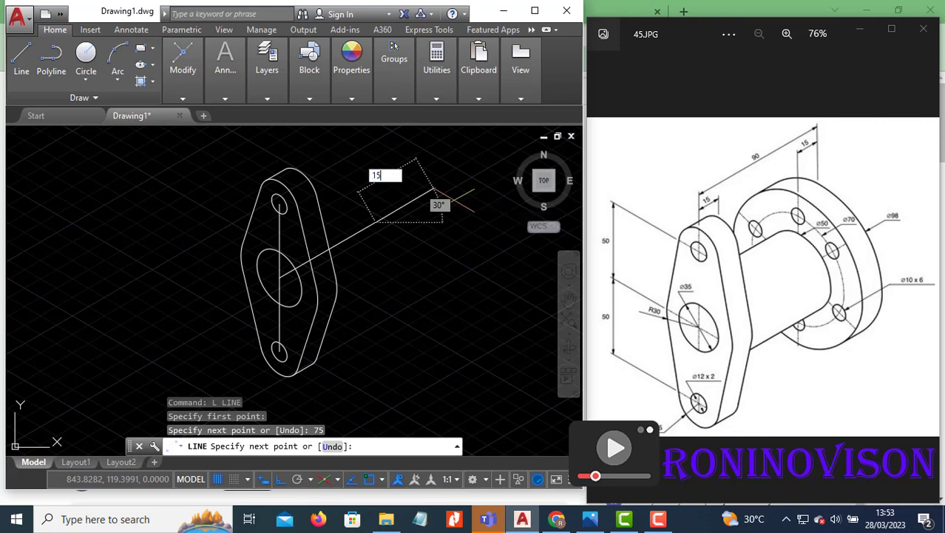
pyautogui.press('Return')
pyautogui.press('Escape')
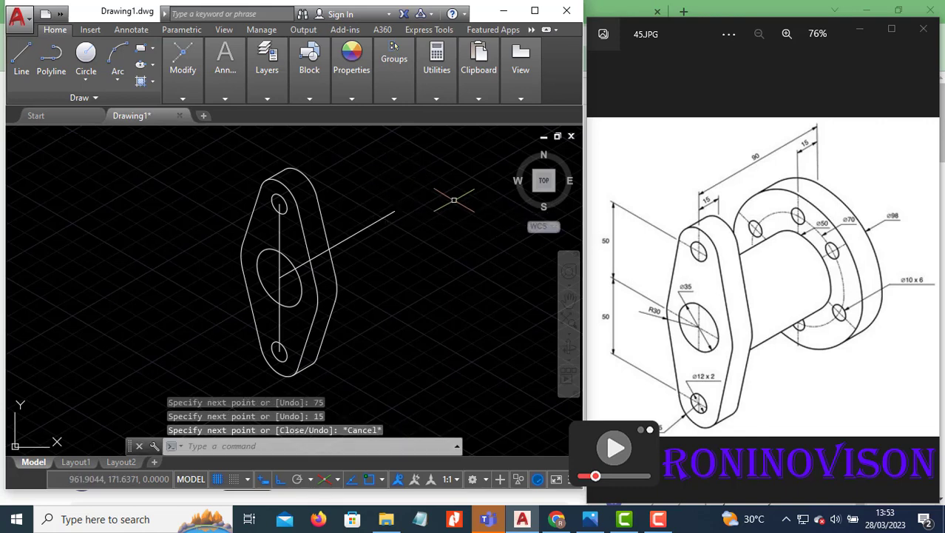
pyautogui.write('el')
pyautogui.press('Return')
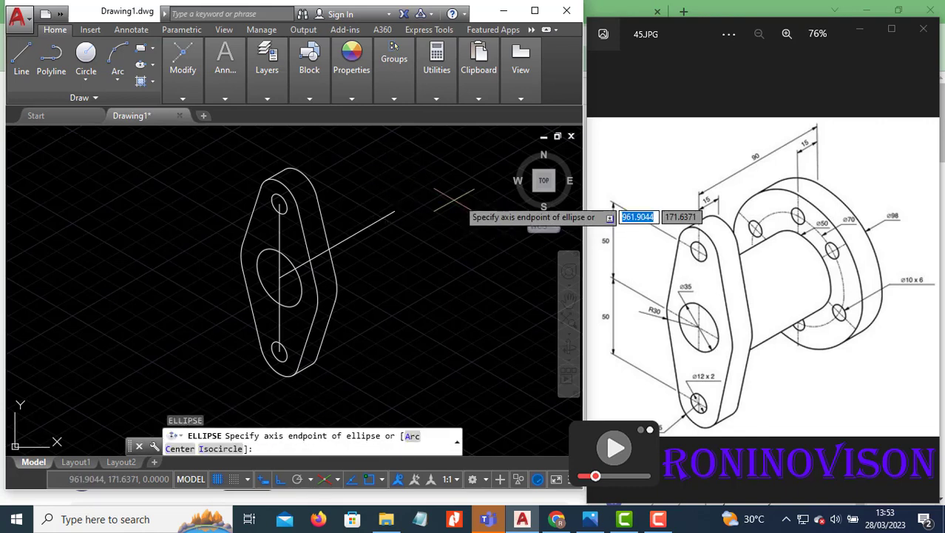
pyautogui.click(376, 221)
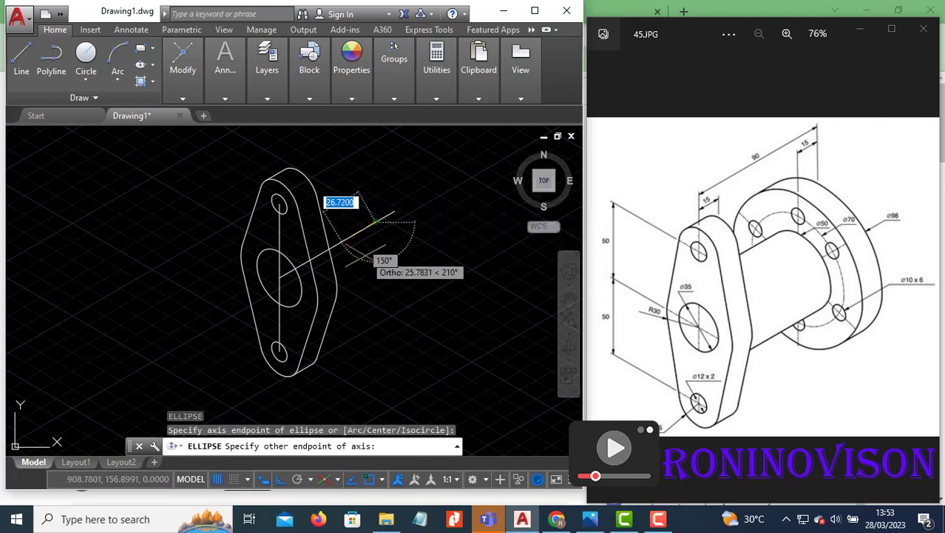
pyautogui.press('Escape')
# - Draw an isocircle of radius 48 on the left isoplane, centred where the 75 and 15 unit axis segments meet
pyautogui.write('el')
pyautogui.press('Return')
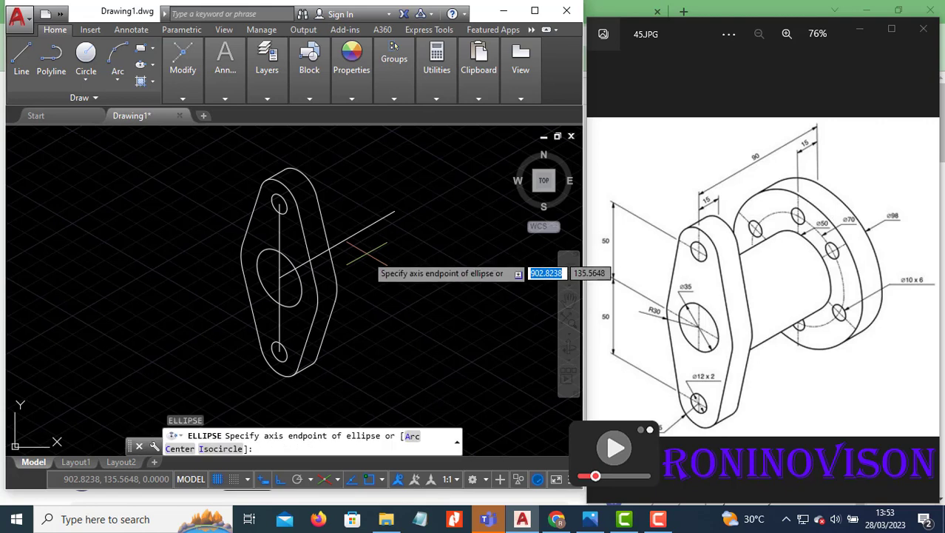
pyautogui.click(225, 449)
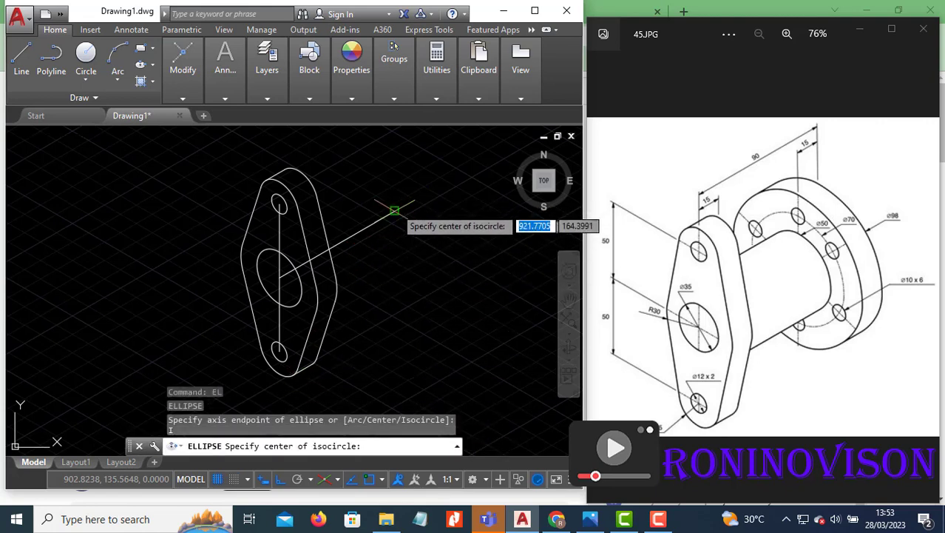
pyautogui.click(376, 221)
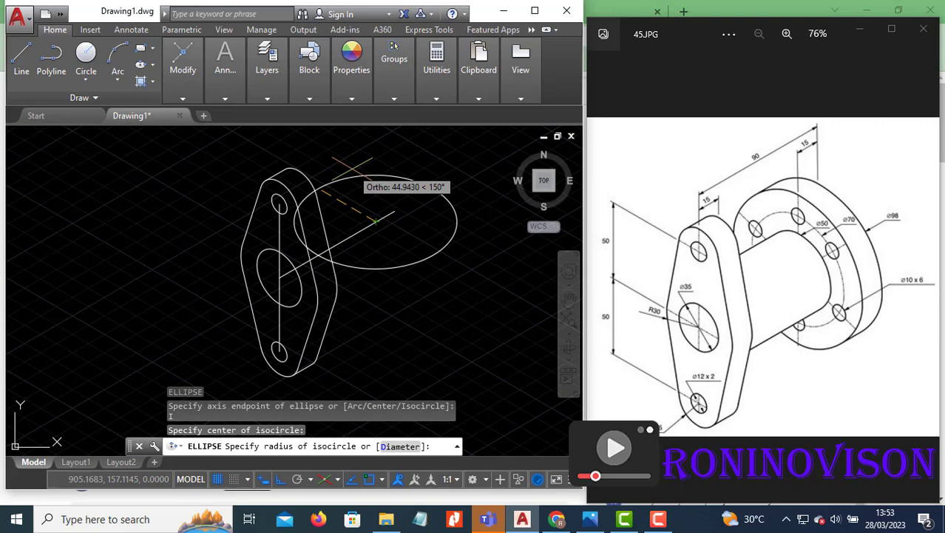
pyautogui.press('F5')
pyautogui.press('F5')
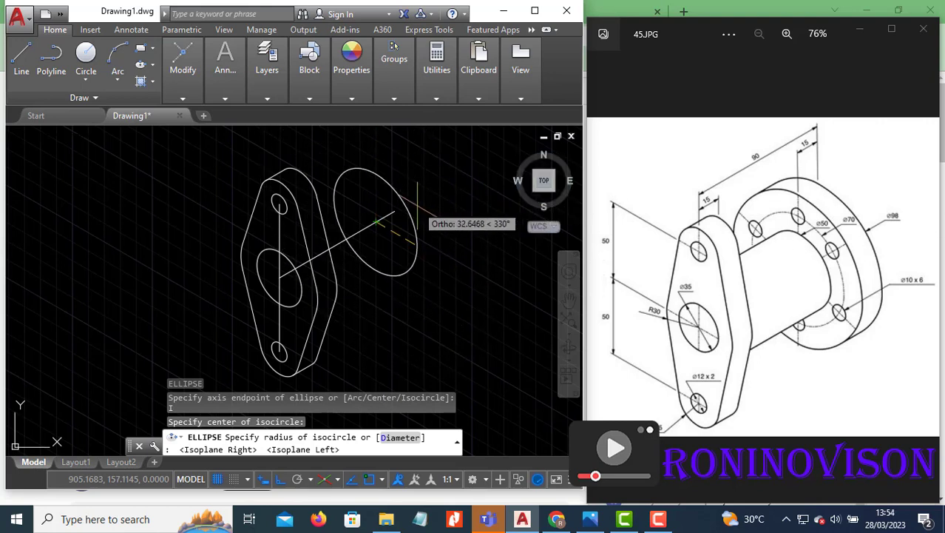
pyautogui.write('8')
pyautogui.press('Return')
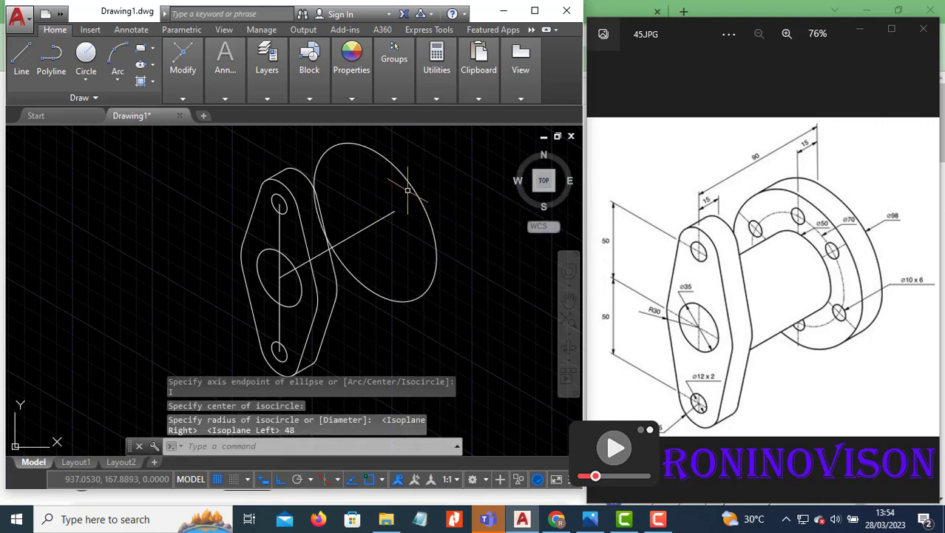
# - Copy the radius 48 isocircle from its centre to the far end of the axis line
pyautogui.click(448, 234)
pyautogui.click(432, 224)
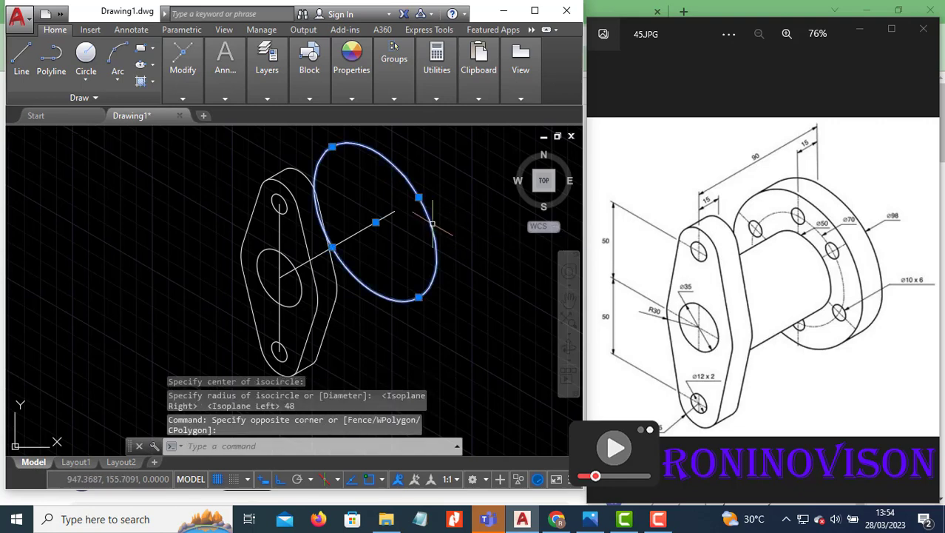
pyautogui.write('co')
pyautogui.press('Return')
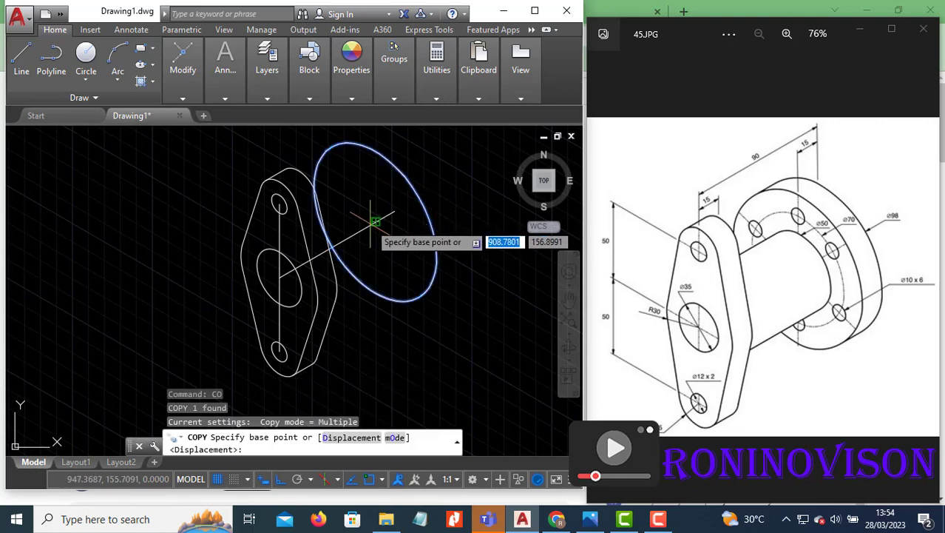
pyautogui.click(376, 221)
pyautogui.click(394, 210)
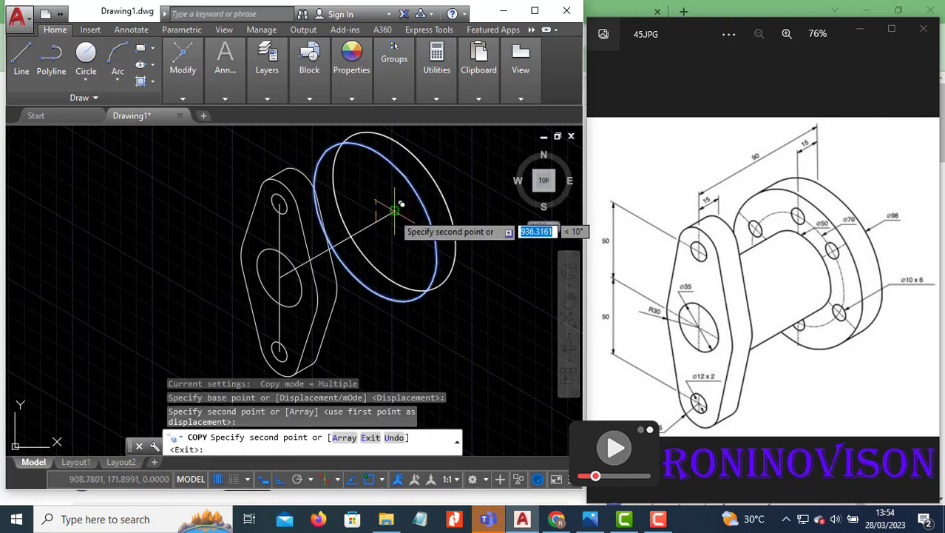
pyautogui.press('Return')
# - Draw a line connecting the front and rear flange circles along their outer upper left side
pyautogui.write('l')
pyautogui.press('Return')
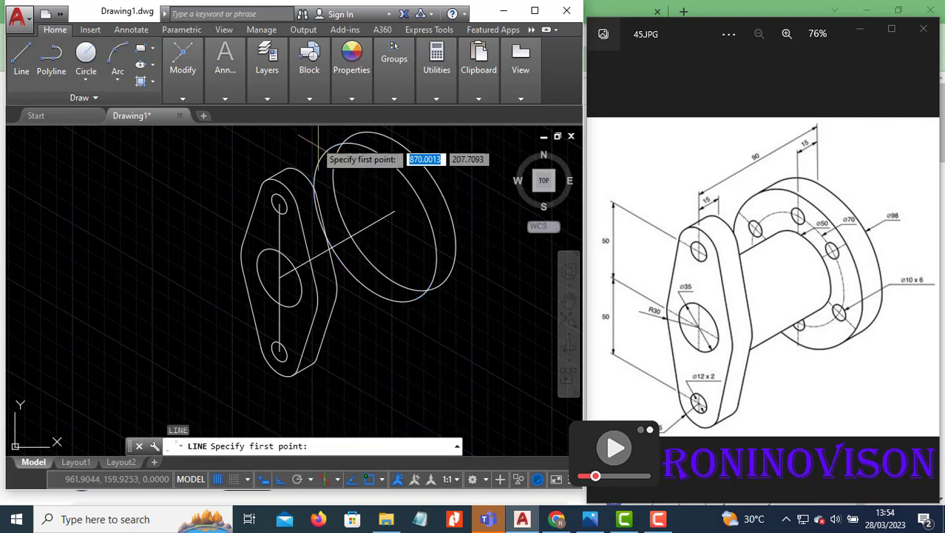
pyautogui.click(332, 146)
pyautogui.click(351, 135)
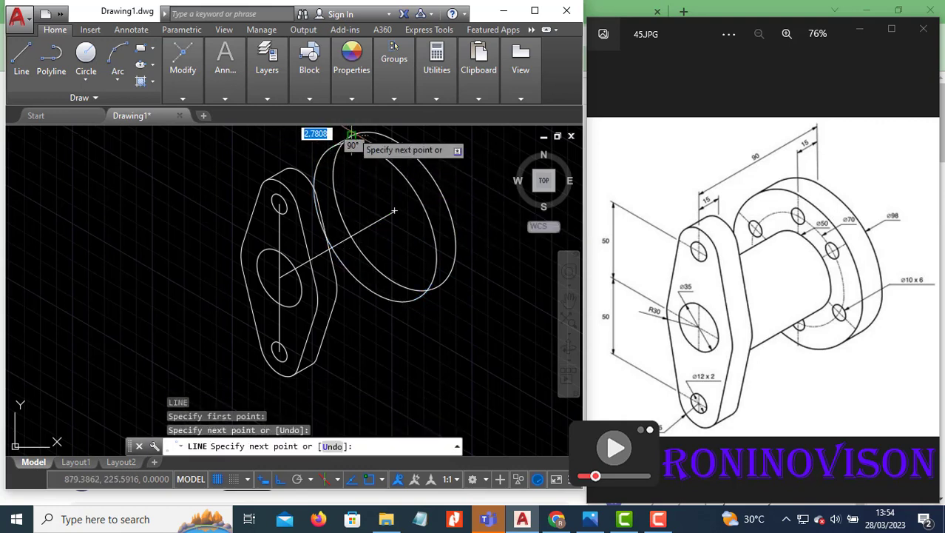
pyautogui.press('Return')
# - Draw a line connecting the front and rear flange circles along their outer lower right side
pyautogui.press('Return')
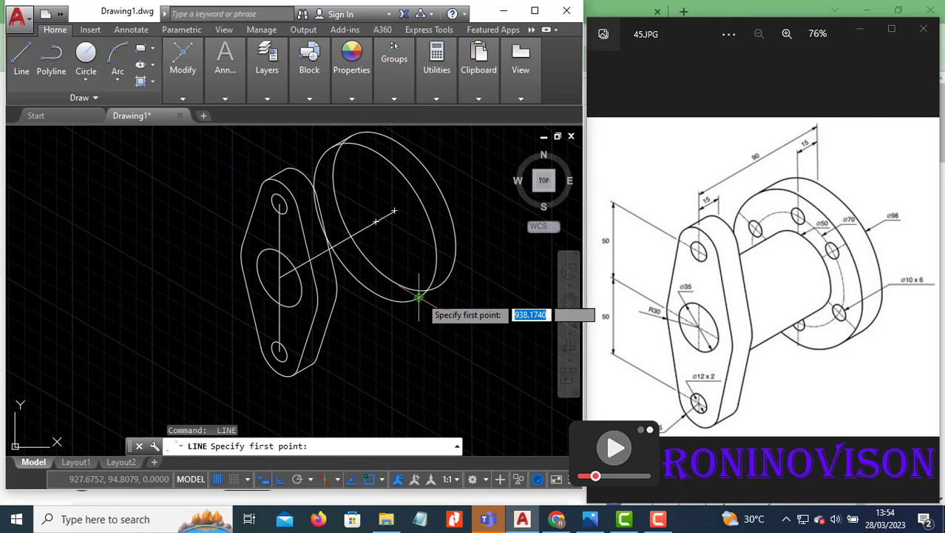
pyautogui.click(415, 300)
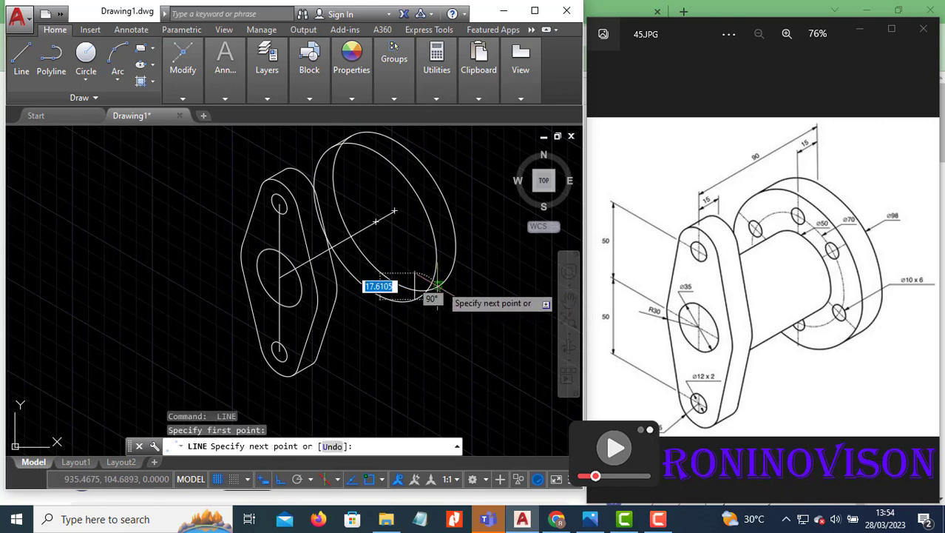
pyautogui.click(435, 288)
pyautogui.press('Return')
# - Trim the parts of the rear flange circle hidden behind the front flange face and inside the connecting lines
pyautogui.scroll(2, 417, 315)
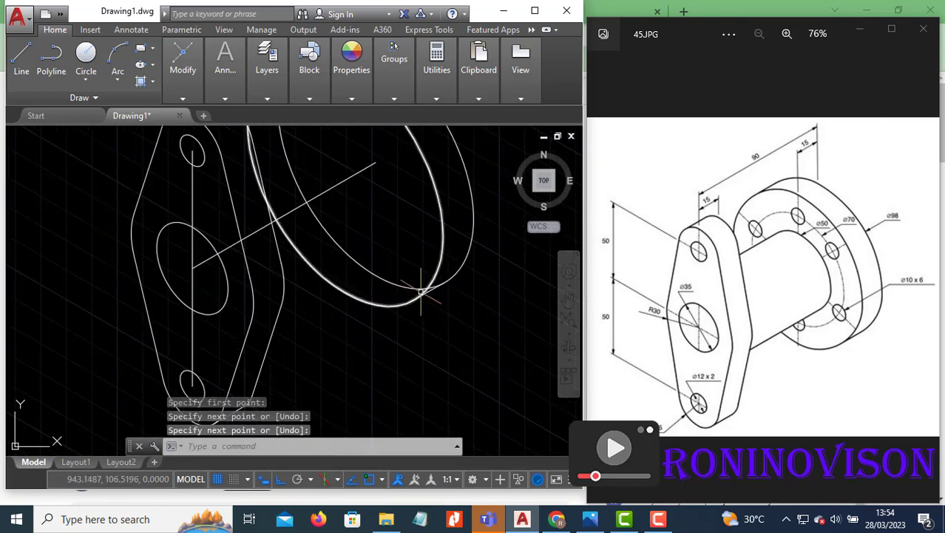
pyautogui.write('tr')
pyautogui.press('Return')
pyautogui.press('Return')
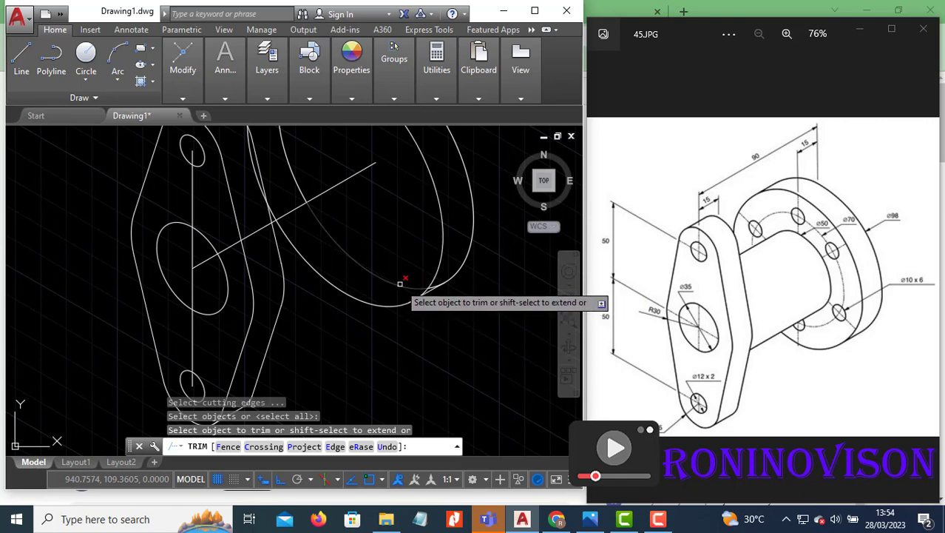
pyautogui.click(399, 285)
pyautogui.scroll(3, 434, 285)
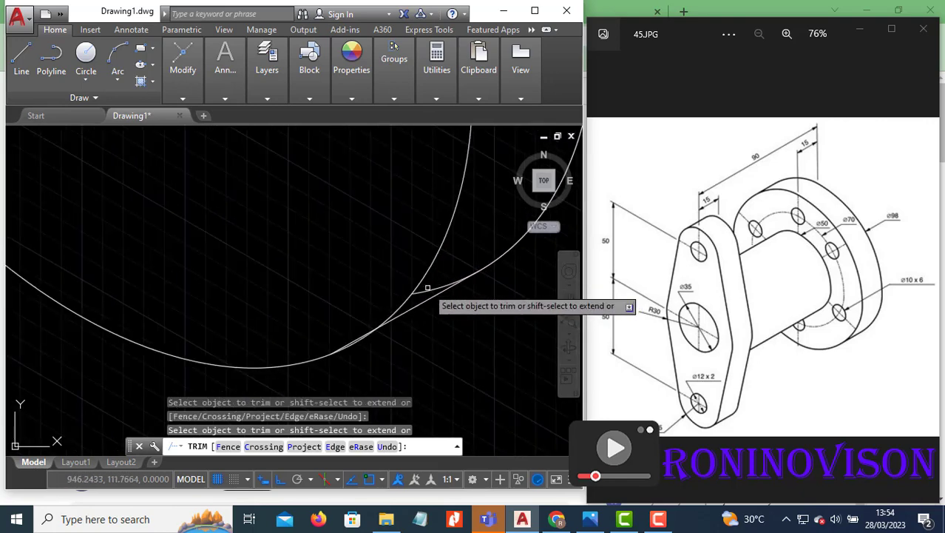
pyautogui.scroll(-5, 436, 286)
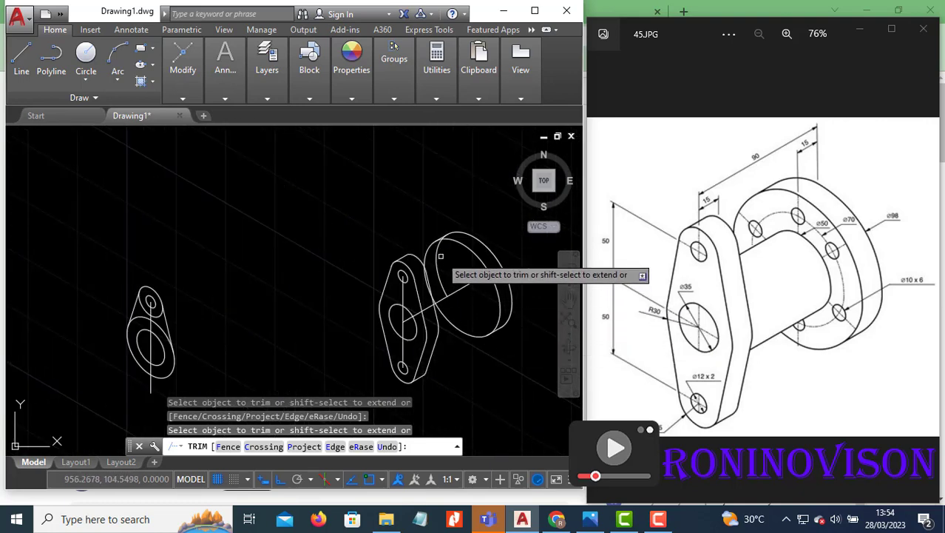
pyautogui.scroll(5, 439, 246)
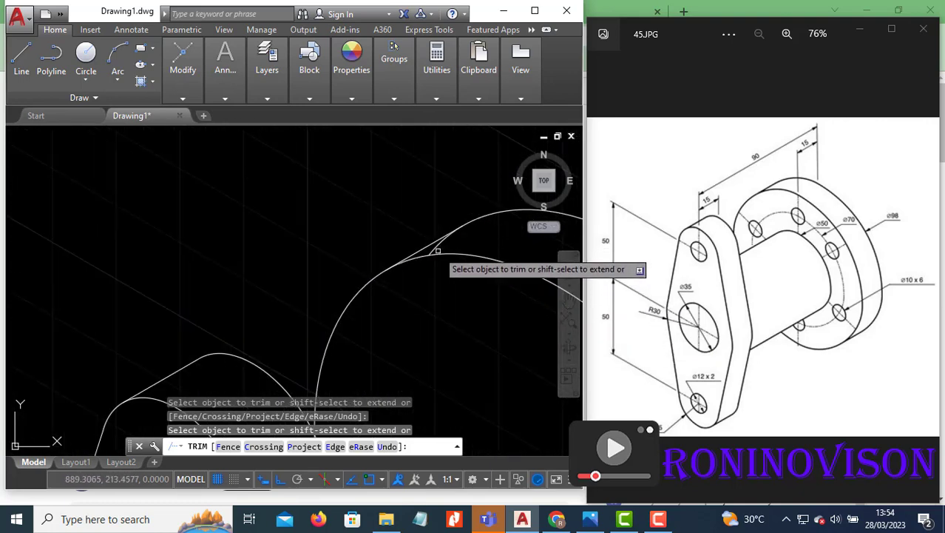
pyautogui.press('Escape')
pyautogui.scroll(-4, 423, 199)
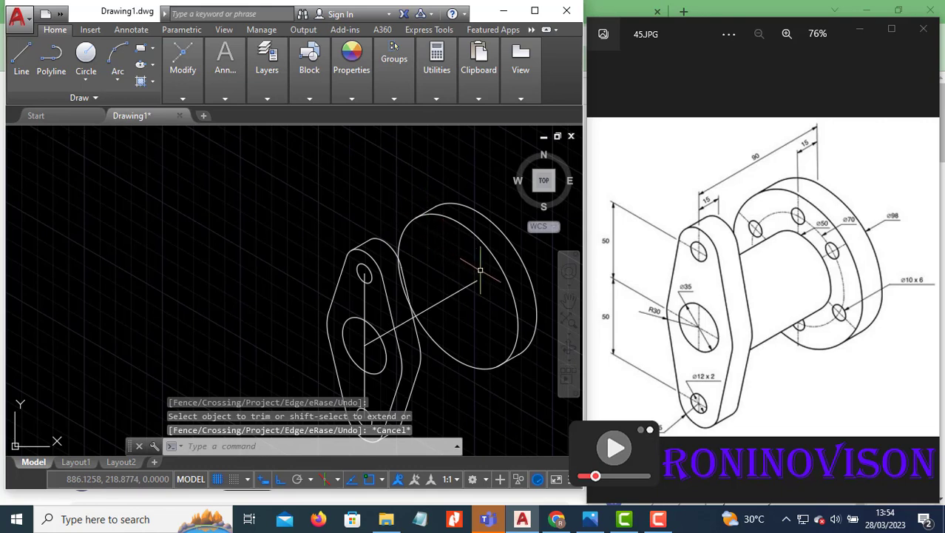
# - Trim the part of the flange's front circle that lies behind the front plate
pyautogui.write('tr')
pyautogui.press('Return')
pyautogui.press('Return')
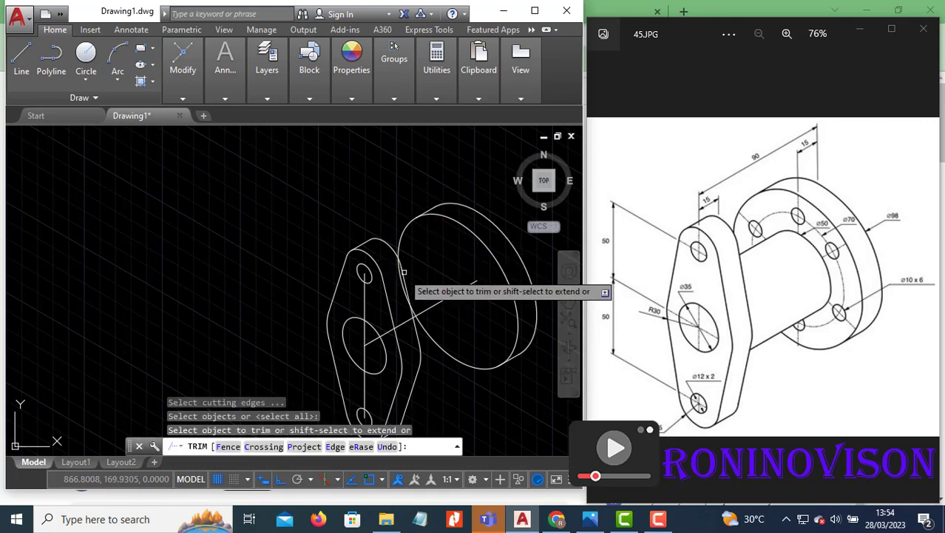
pyautogui.click(400, 271)
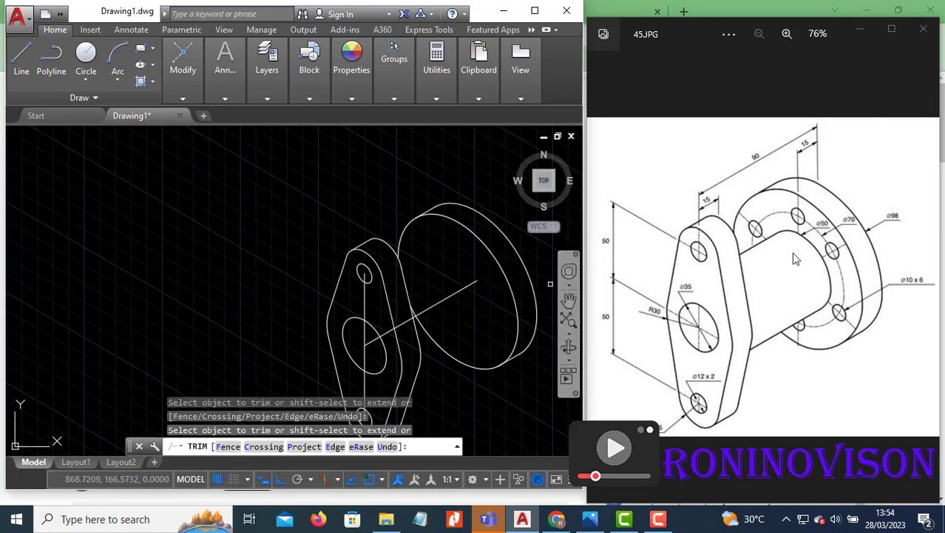
pyautogui.press('Escape')
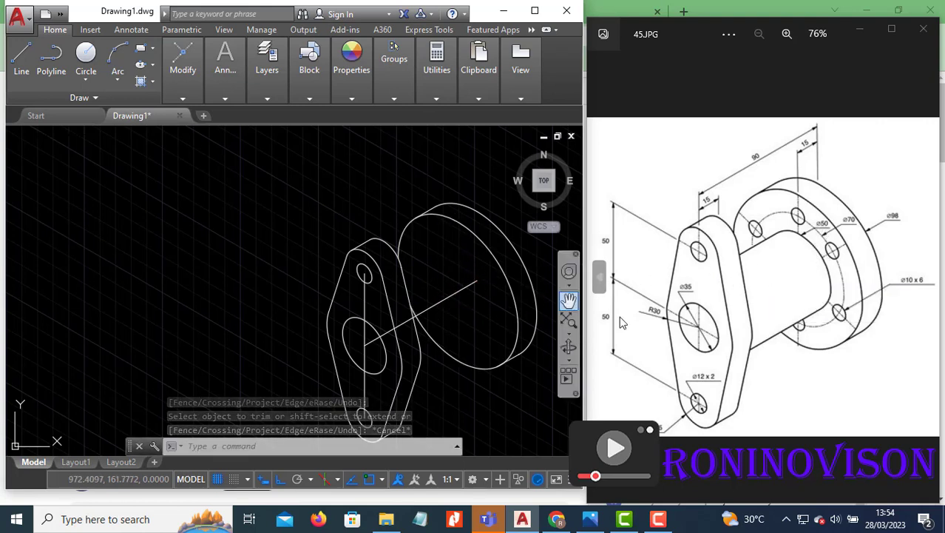
pyautogui.write('el')
pyautogui.press('Return')
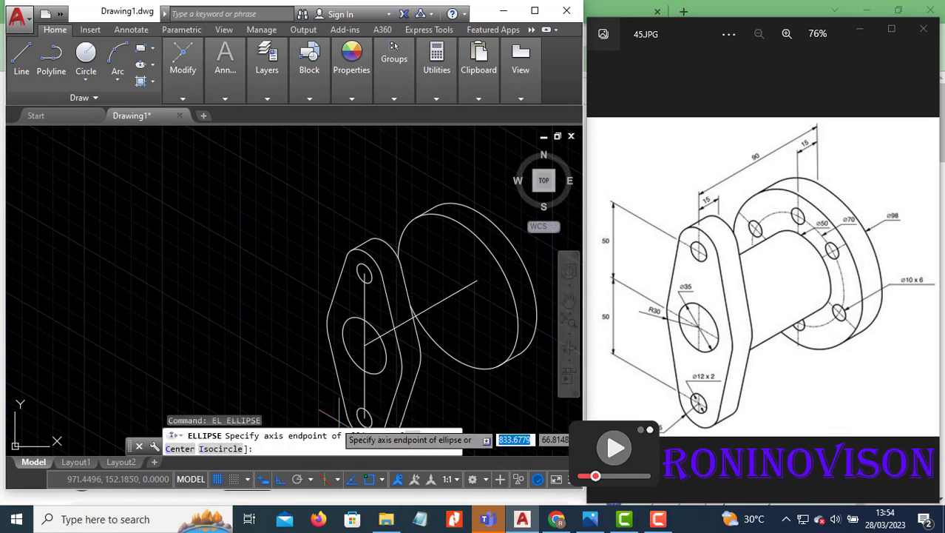
pyautogui.click(459, 290)
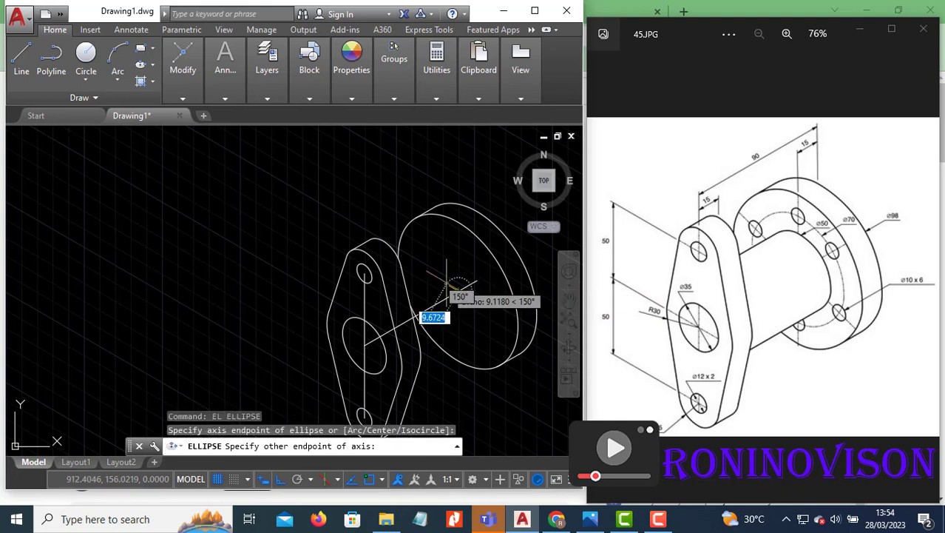
pyautogui.press('Escape')
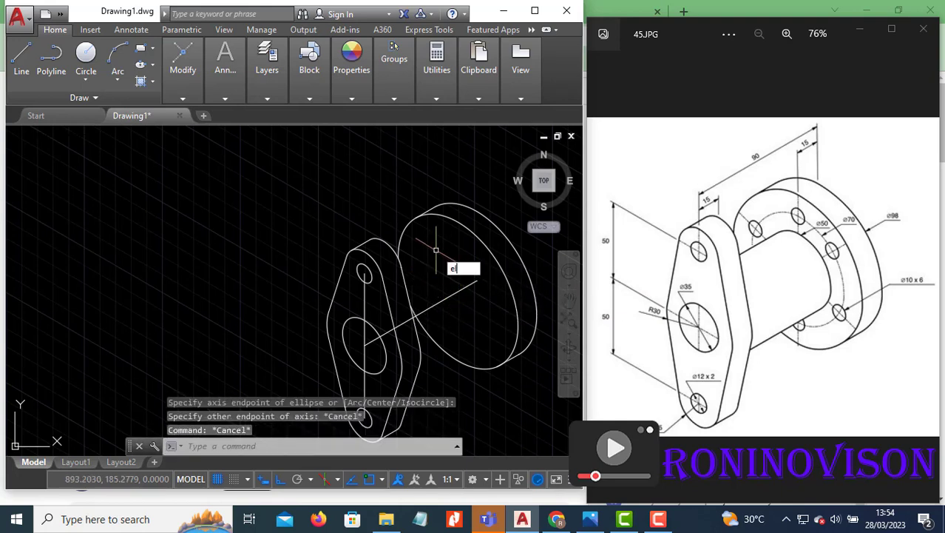
# - Draw an isocircle of radius 25 for the pipe, centred on the flange's front face
pyautogui.press('Return')
pyautogui.click(219, 448)
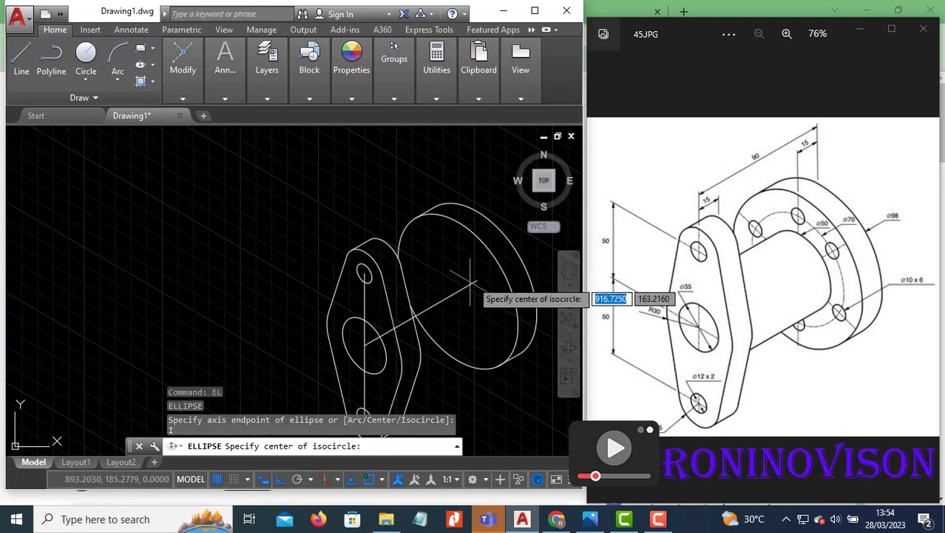
pyautogui.click(459, 290)
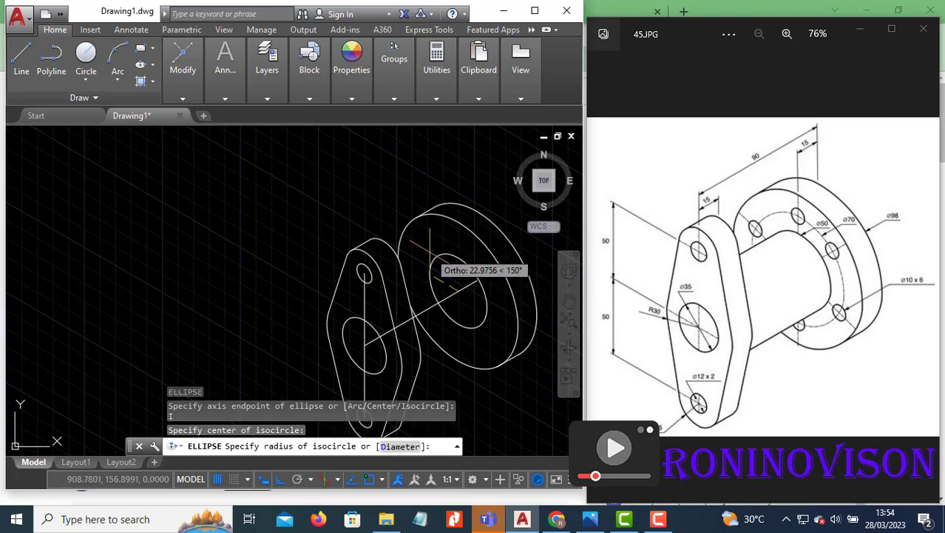
pyautogui.write('25')
pyautogui.press('Return')
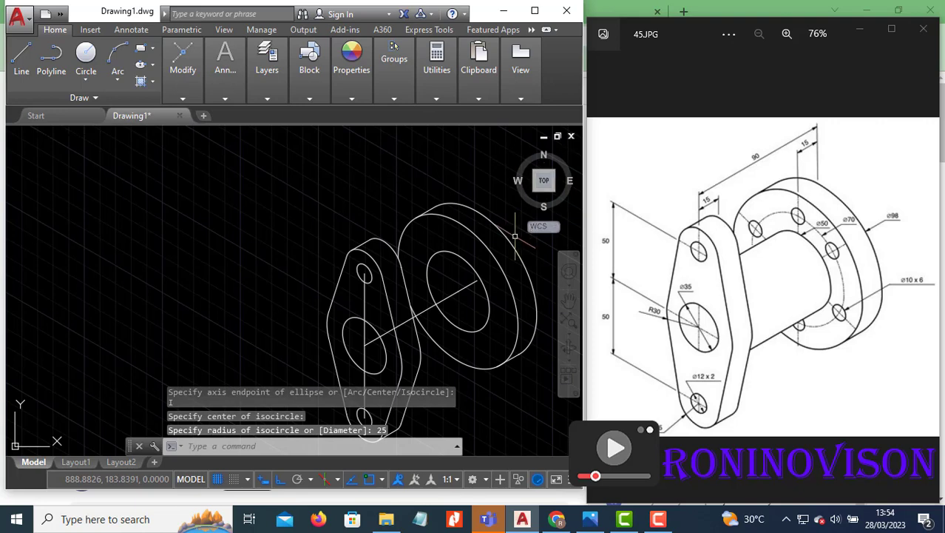
# - Draw the pipe's upper edge line from the top left of the radius 25 isocircle, parallel to the axis, past the plate's edge
pyautogui.write('l')
pyautogui.press('Return')
pyautogui.click(436, 254)
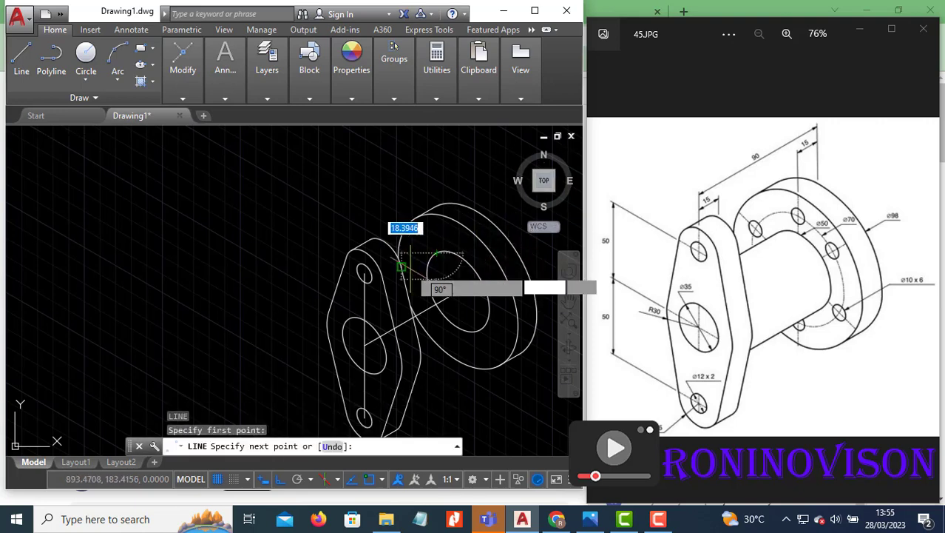
pyautogui.scroll(2, 400, 257)
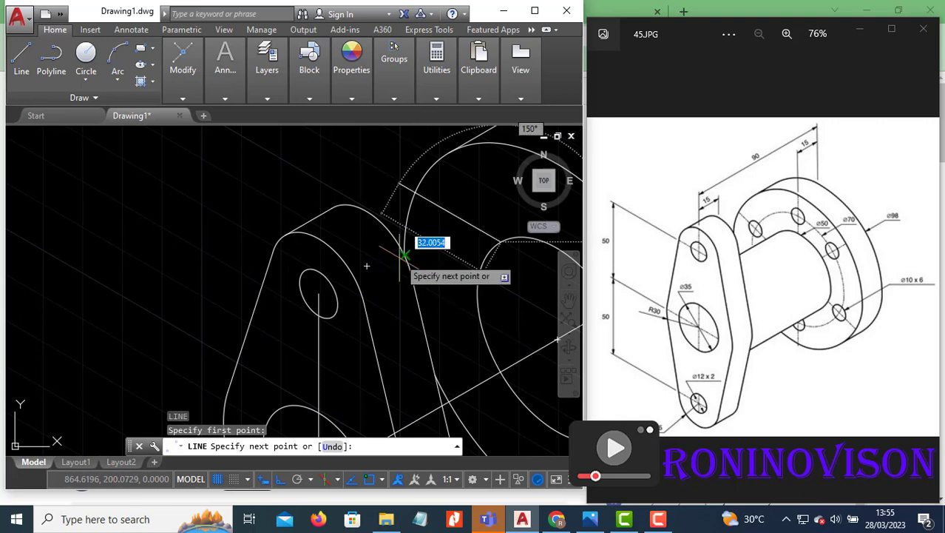
pyautogui.press('F5')
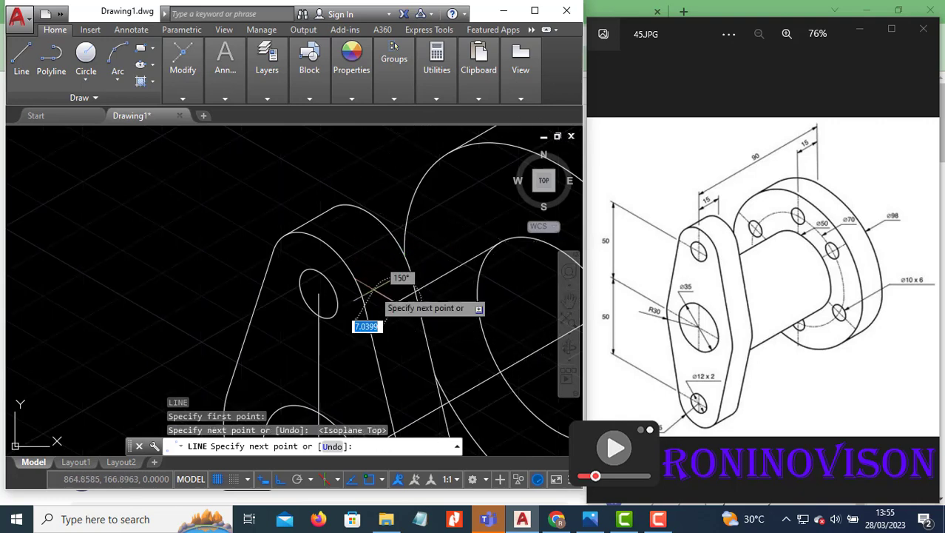
pyautogui.press('Escape')
# - Trim the end of the pipe's upper edge line that runs over the front plate
pyautogui.write('tr')
pyautogui.press('Return')
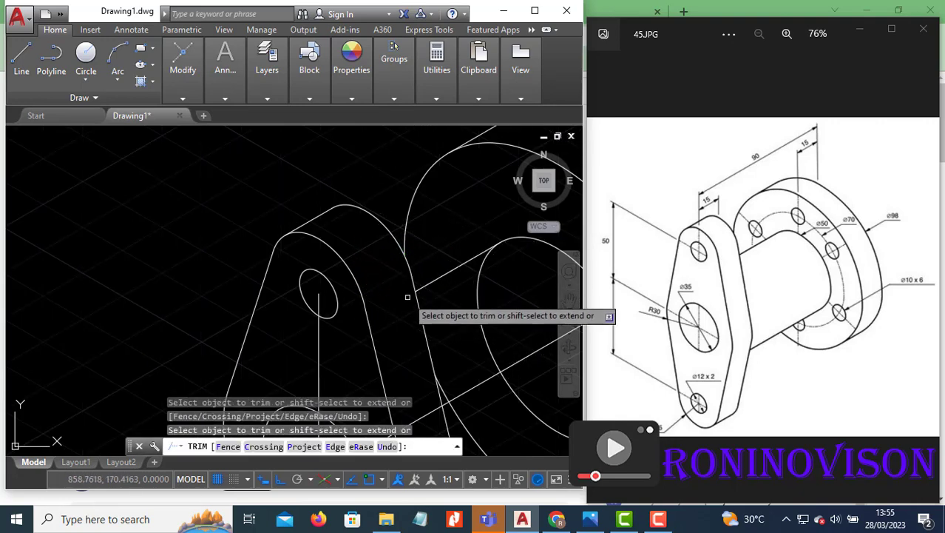
pyautogui.scroll(-2, 406, 296)
pyautogui.press('Return')
pyautogui.press('Return')
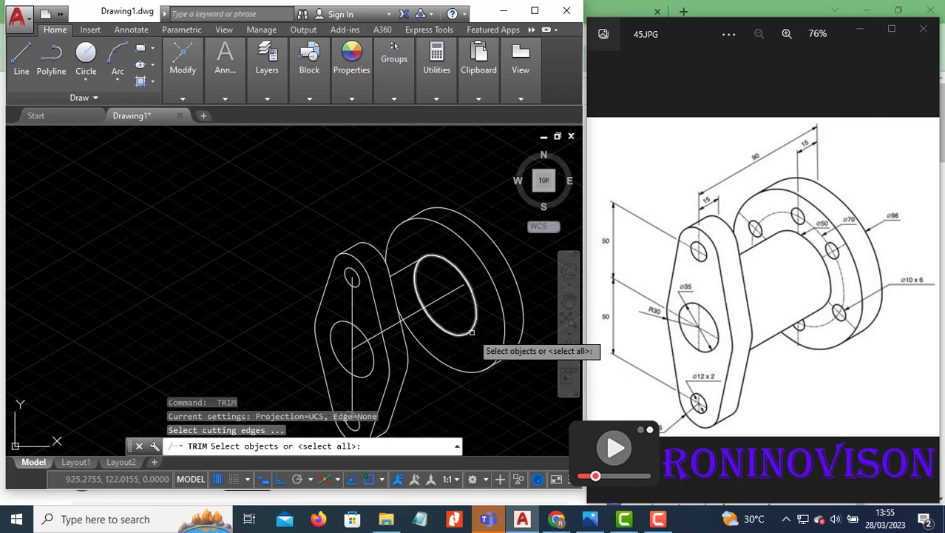
pyautogui.press('Escape')
# - Draw the pipe's lower edge line from the lower right of the radius 25 isocircle, parallel to the axis, past the plate's edge
pyautogui.write('l')
pyautogui.press('Return')
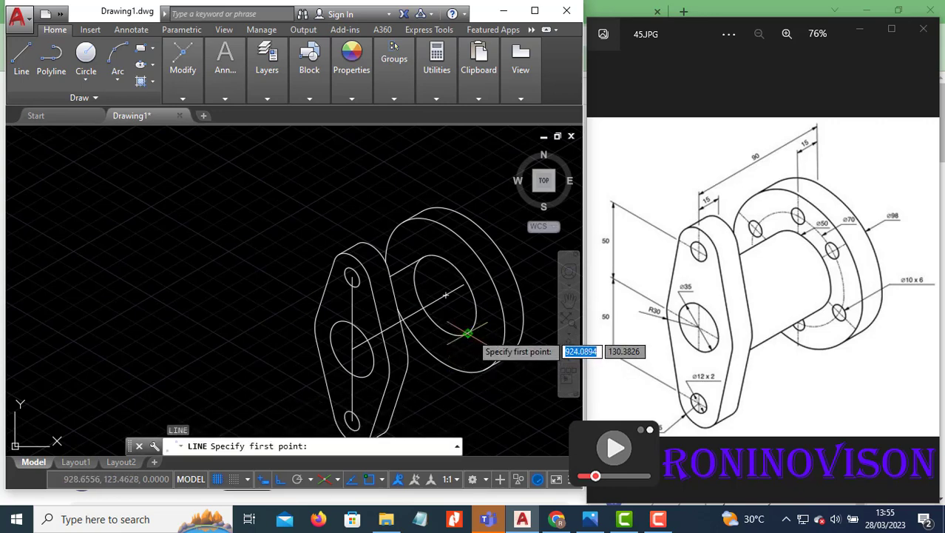
pyautogui.click(468, 332)
pyautogui.scroll(2, 408, 361)
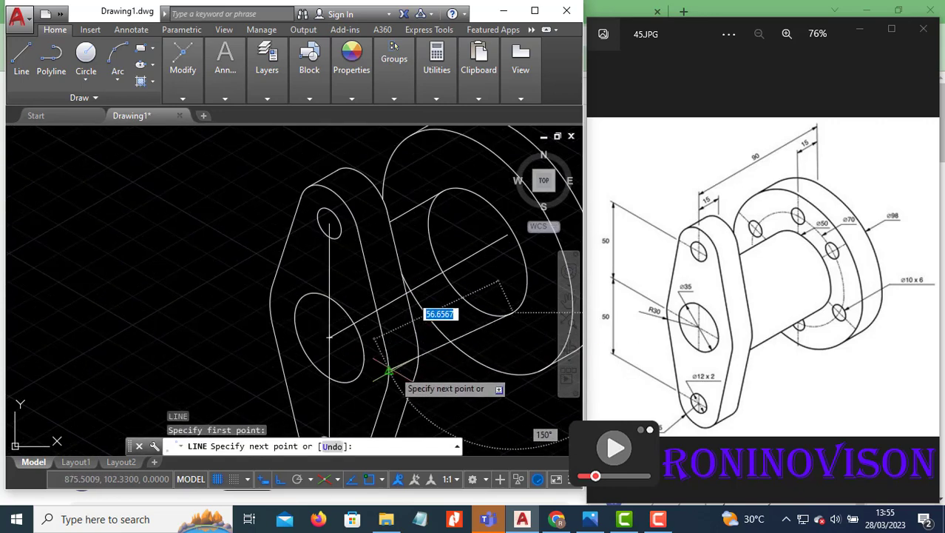
pyautogui.scroll(2, 412, 370)
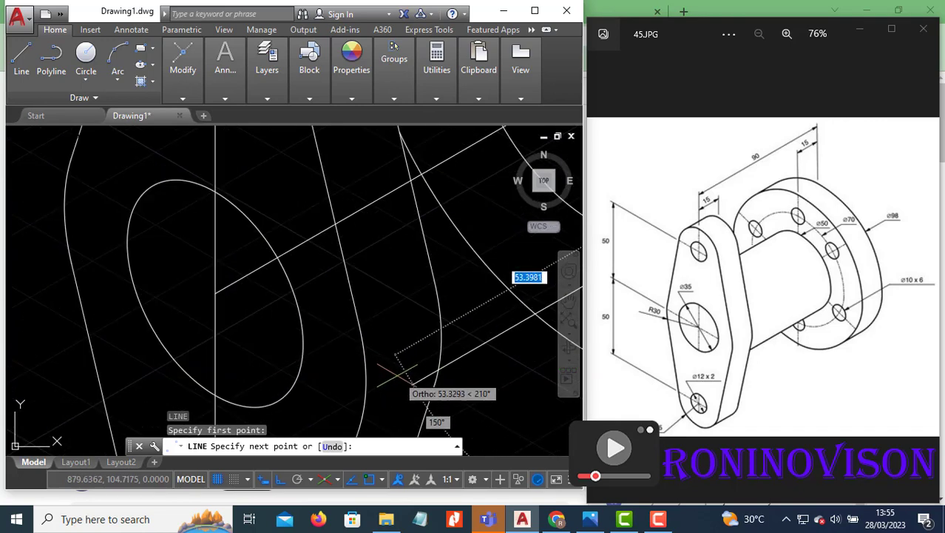
pyautogui.press('Escape')
# - Trim the end of the pipe's lower edge line that runs over the front plate
pyautogui.write('tr')
pyautogui.press('Return')
pyautogui.press('Return')
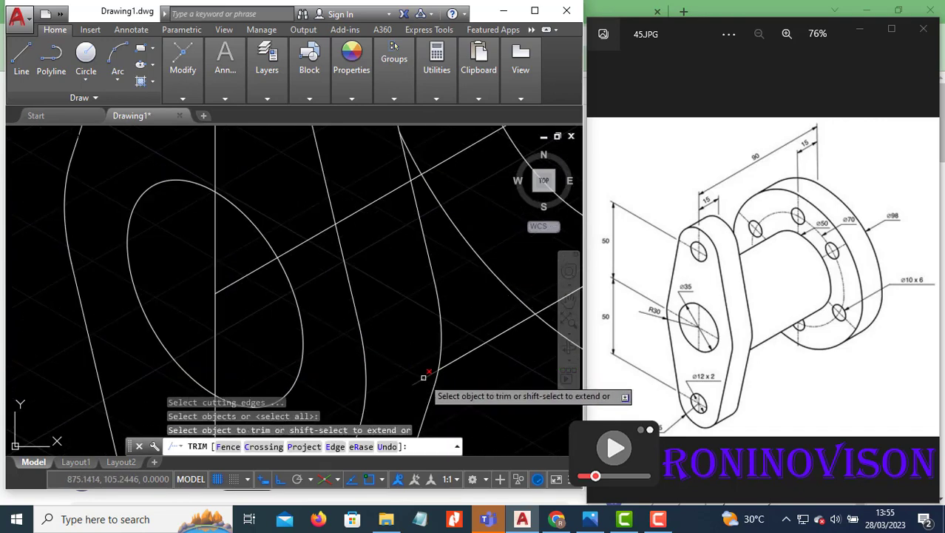
pyautogui.press('Escape')
# - Trim the hidden side of the radius 25 isocircle and the part of the flange's front circle that lies behind the pipe
pyautogui.scroll(-3, 403, 344)
pyautogui.write('t')
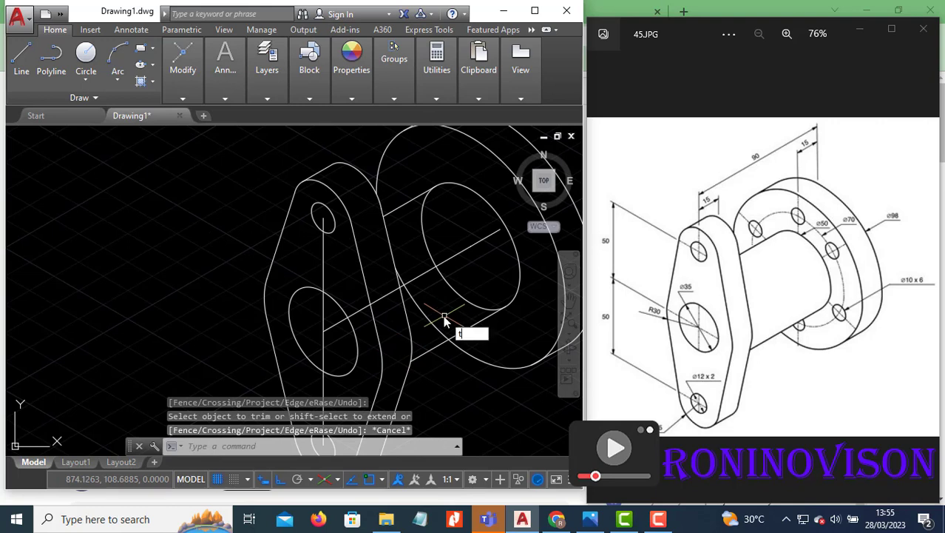
pyautogui.write('r')
pyautogui.press('Return')
pyautogui.press('Return')
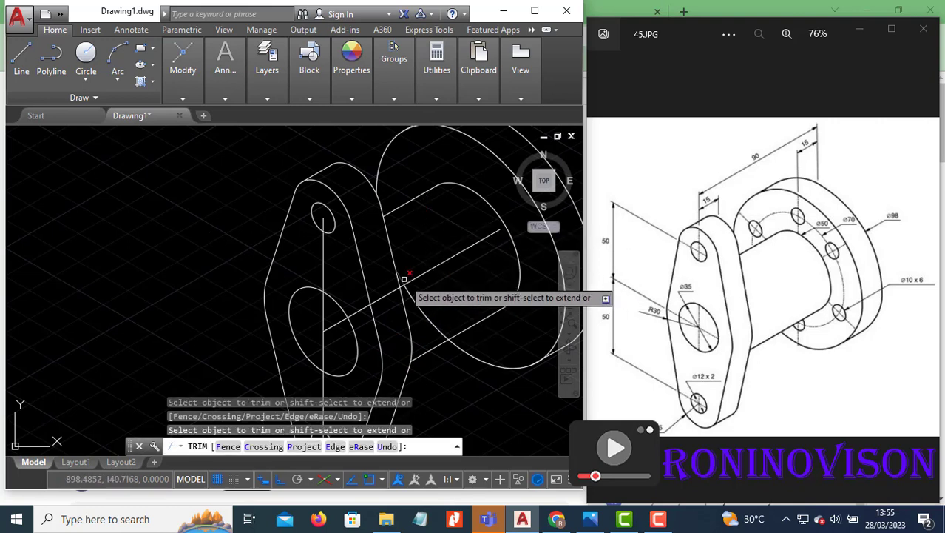
pyautogui.press('Escape')
pyautogui.scroll(-3, 403, 286)
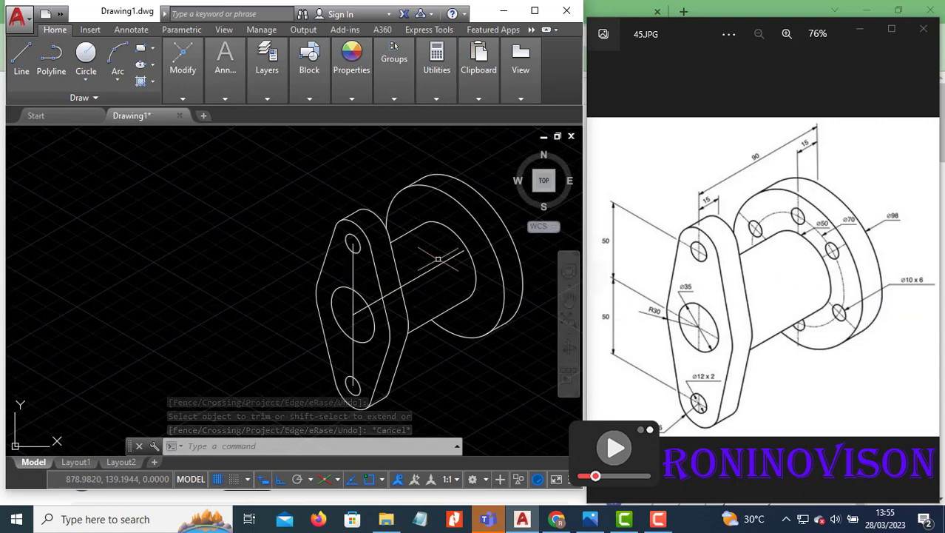
pyautogui.click(400, 288)
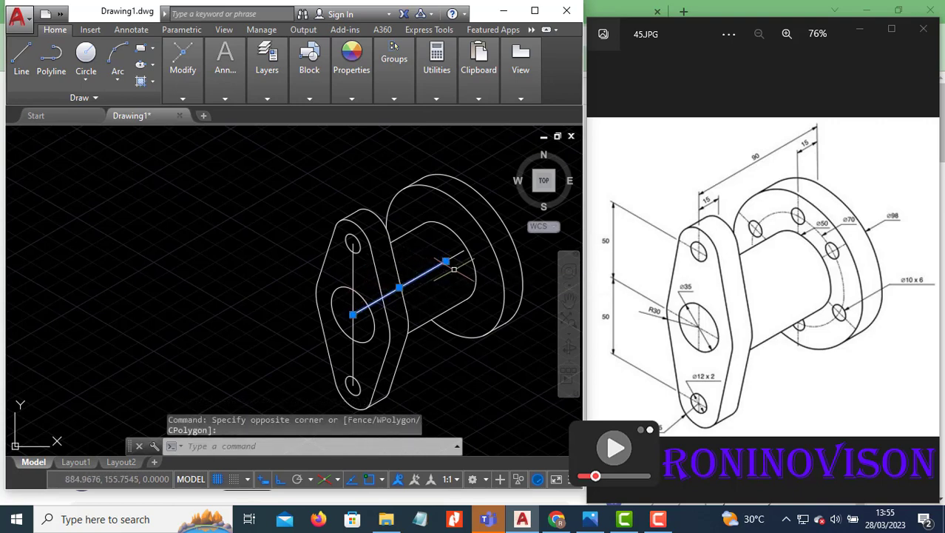
pyautogui.press('Escape')
pyautogui.press('Escape')
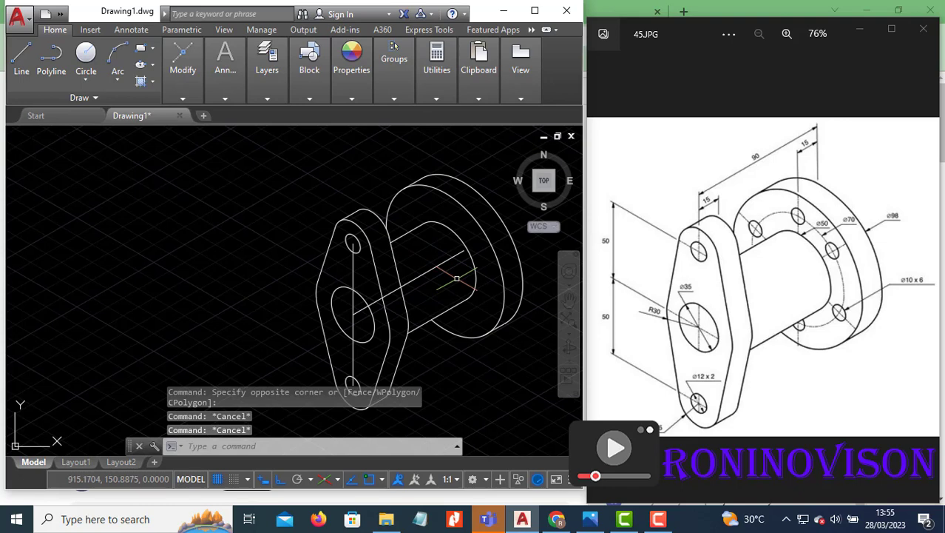
# - Draw two centre lines from the centre of the flange's front face, at 150° and 330°, each extending past the flange's rim
pyautogui.write('l')
pyautogui.press('Return')
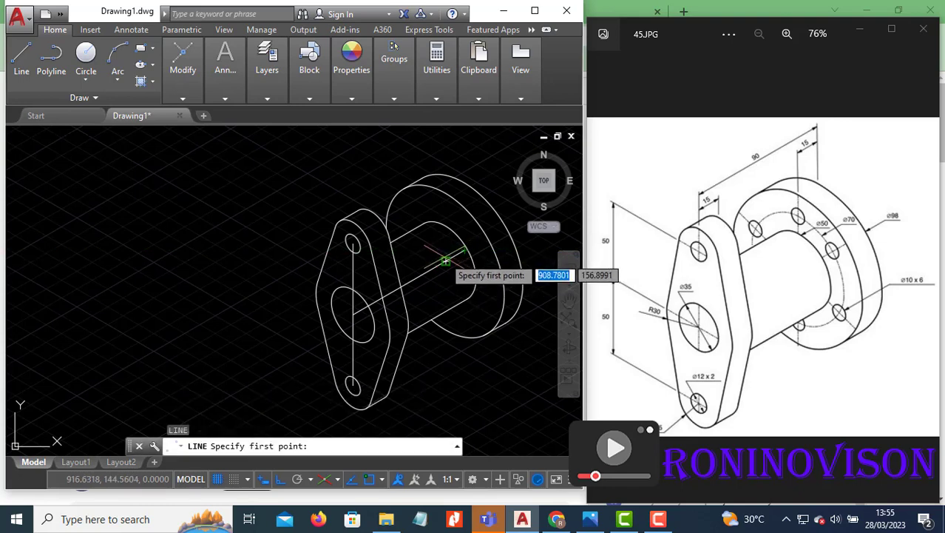
pyautogui.click(445, 260)
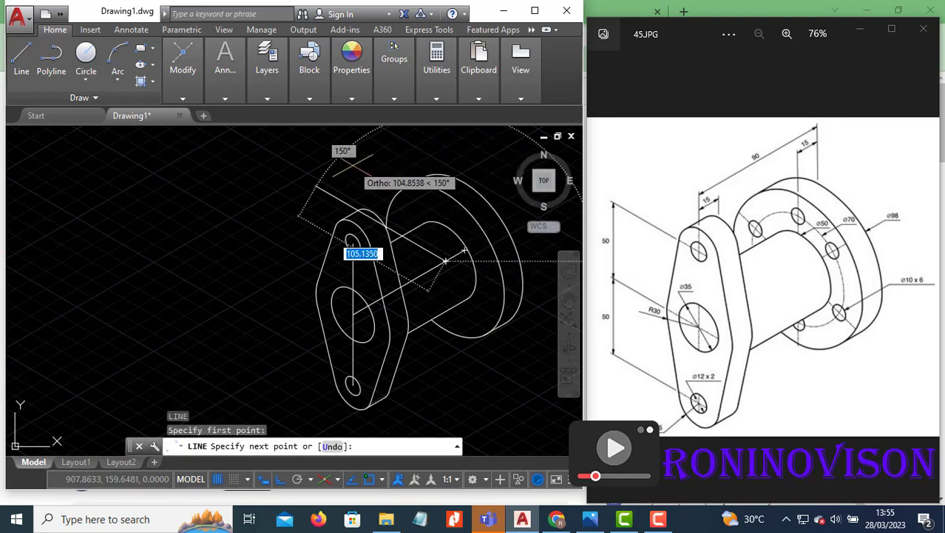
pyautogui.click(320, 189)
pyautogui.press('Return')
pyautogui.press('Return')
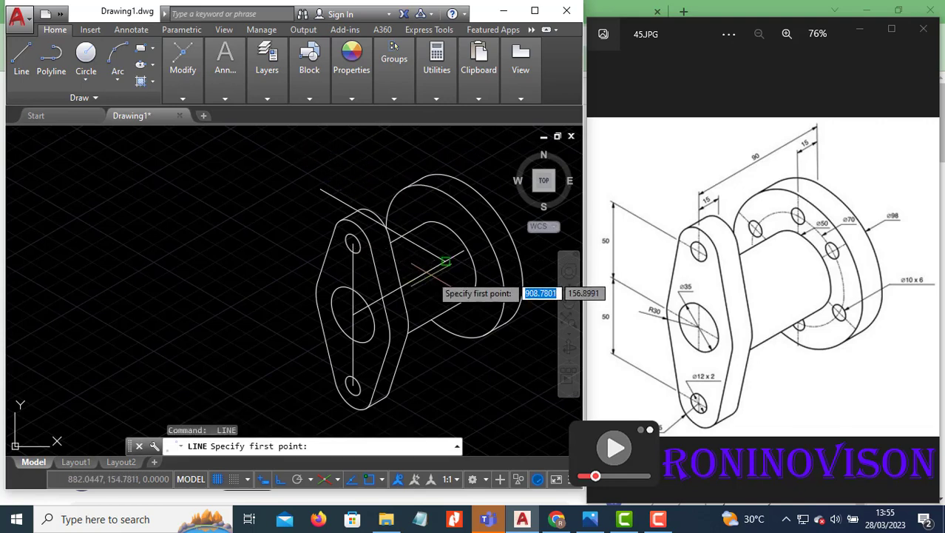
pyautogui.click(445, 261)
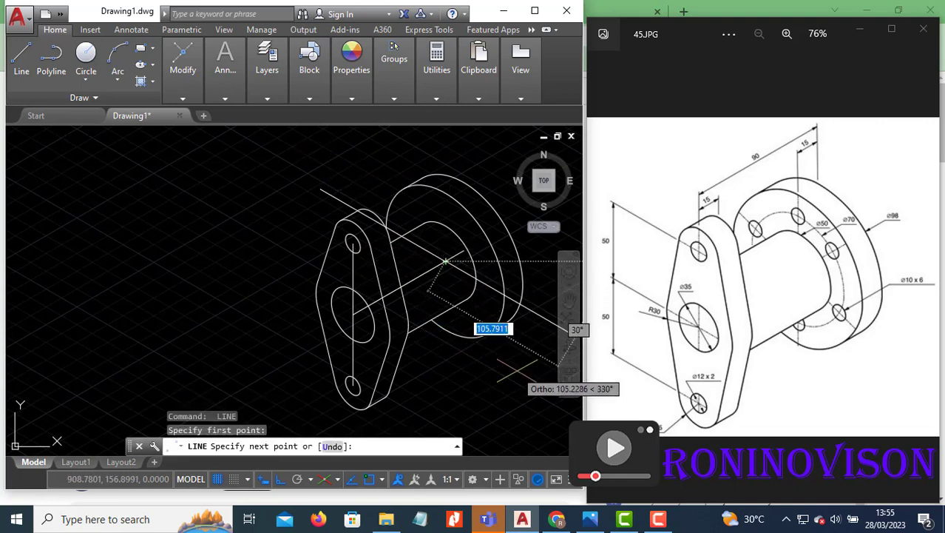
pyautogui.scroll(-3, 481, 351)
pyautogui.scroll(3, 492, 348)
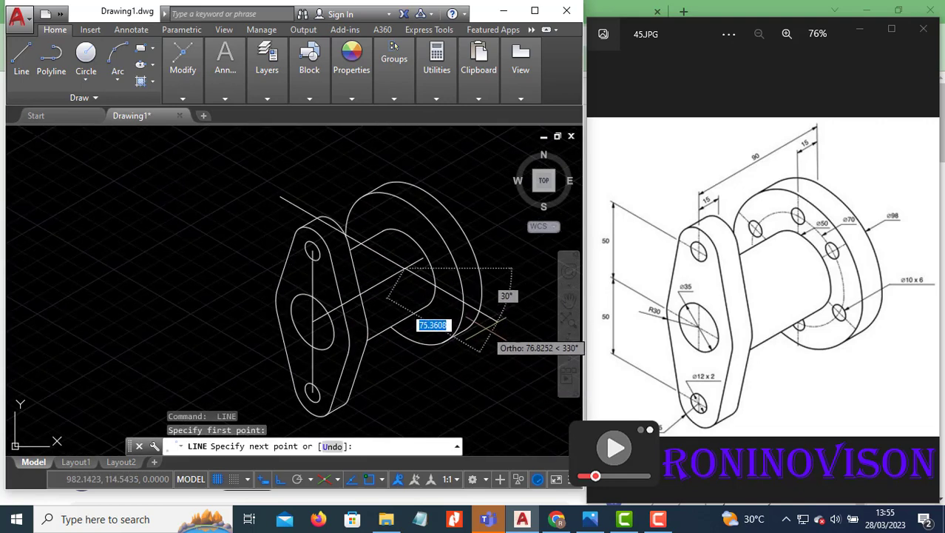
pyautogui.click(507, 327)
pyautogui.press('Return')
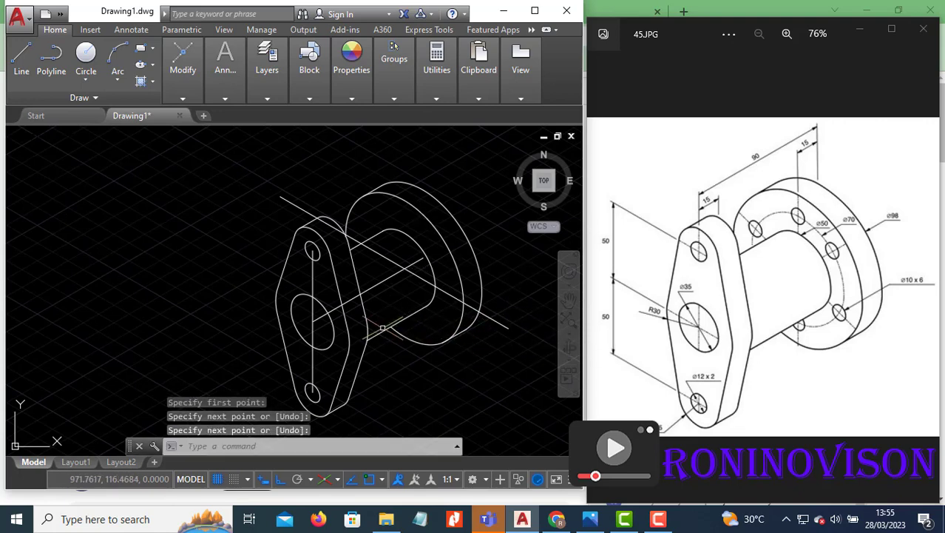
# - Draw vertical centre lines on the right isoplane, down and up from the flange face's centre, each about 78 long
pyautogui.press('Return')
pyautogui.click(405, 267)
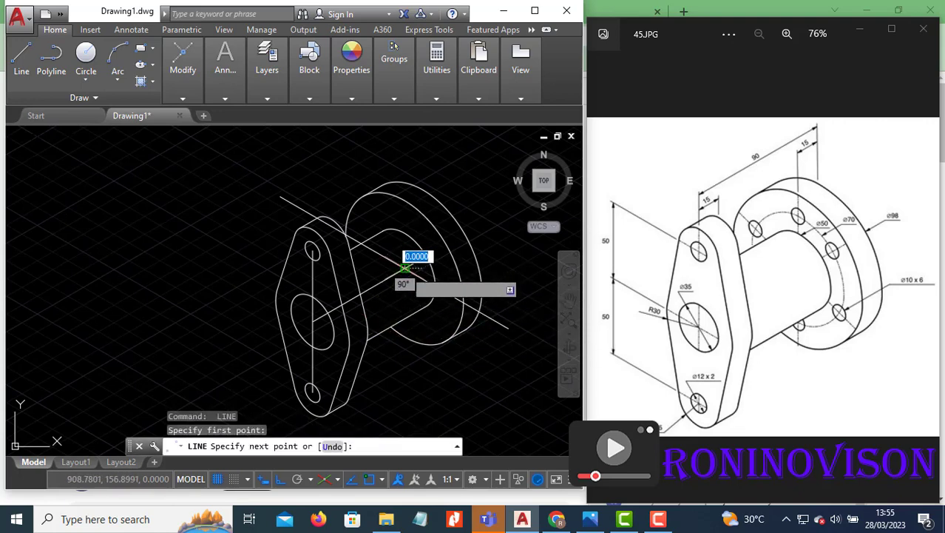
pyautogui.press('F5')
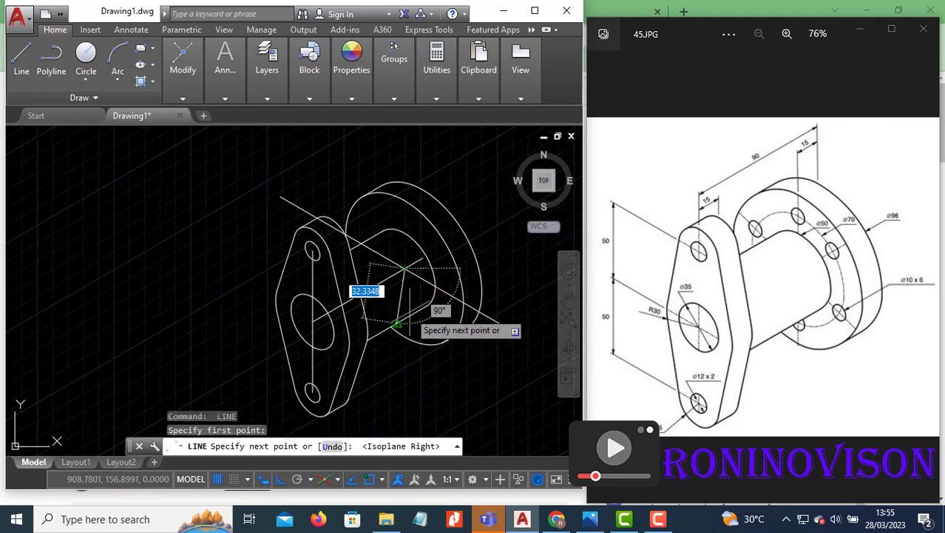
pyautogui.click(420, 377)
pyautogui.press('Return')
pyautogui.press('Return')
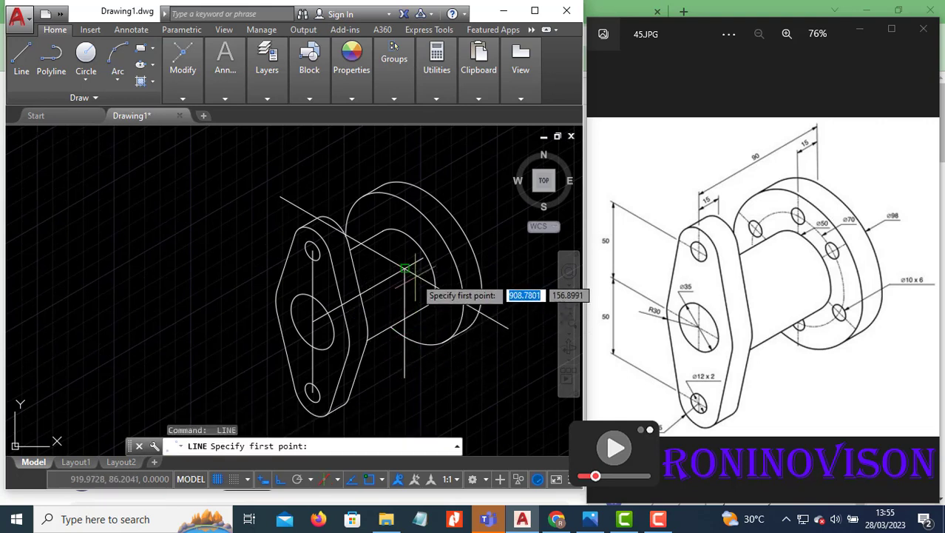
pyautogui.click(405, 267)
pyautogui.click(404, 159)
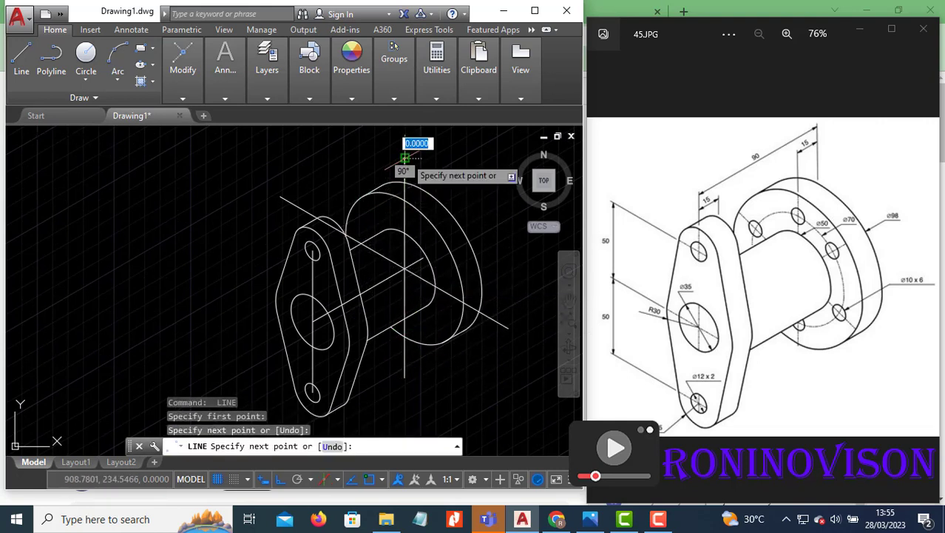
pyautogui.press('Return')
pyautogui.write('l')
pyautogui.press('Return')
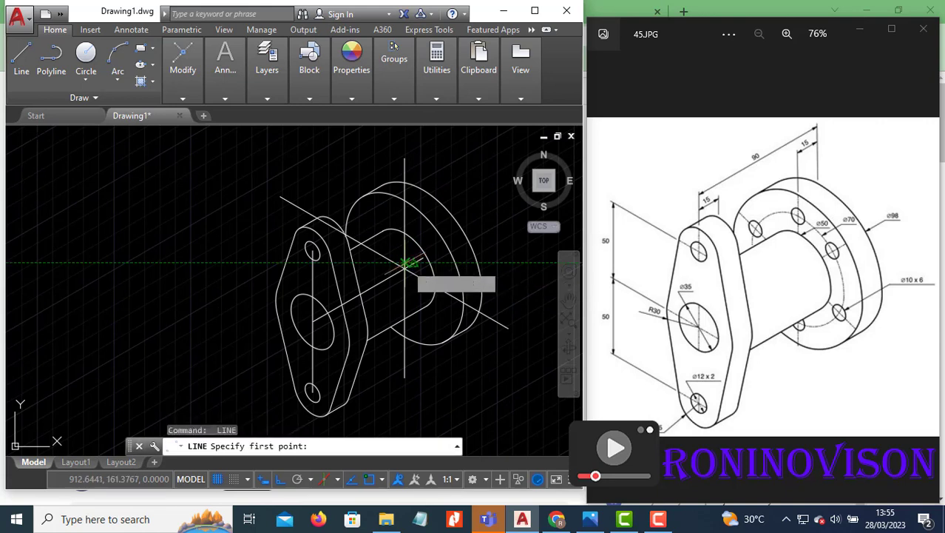
pyautogui.click(406, 267)
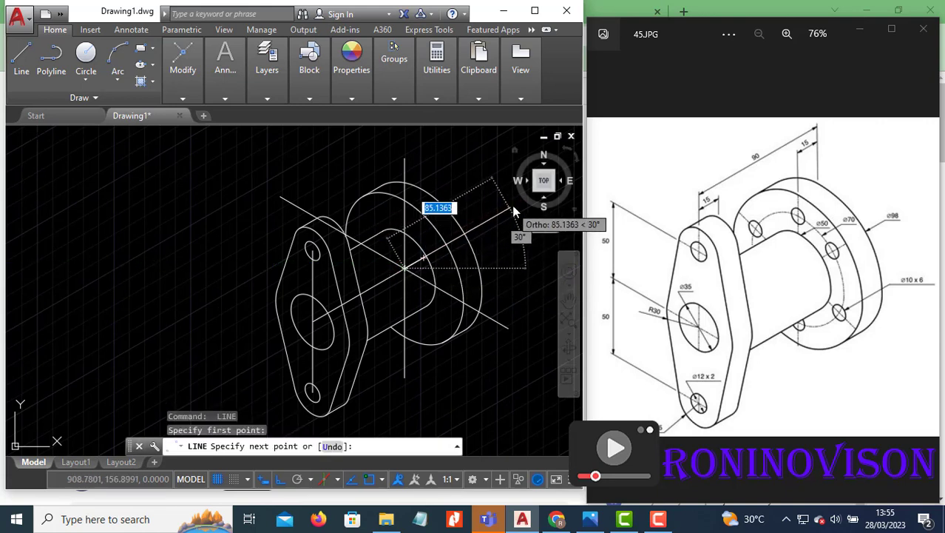
pyautogui.press('Return')
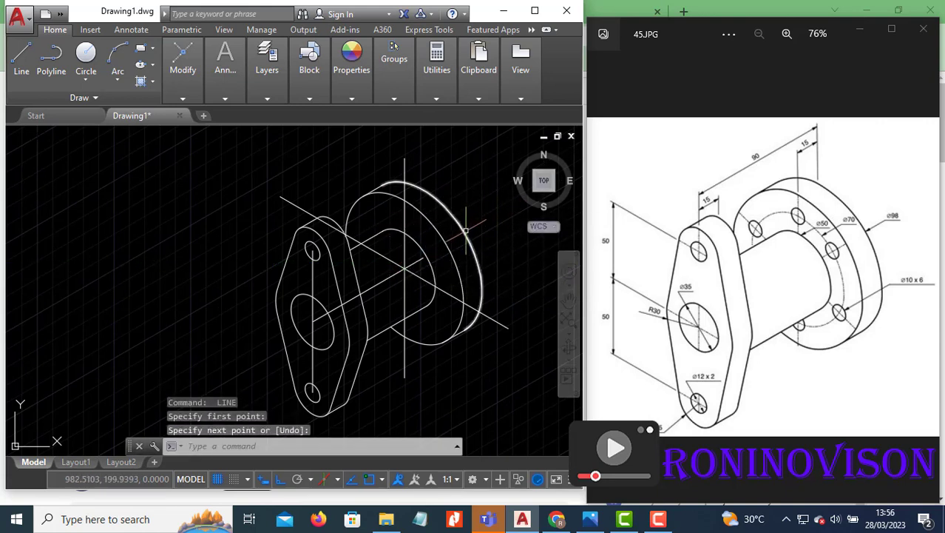
# - Draw a line from the centre of the flange's front face at 30°, extending past the flange's rim
pyautogui.press('Return')
pyautogui.click(406, 267)
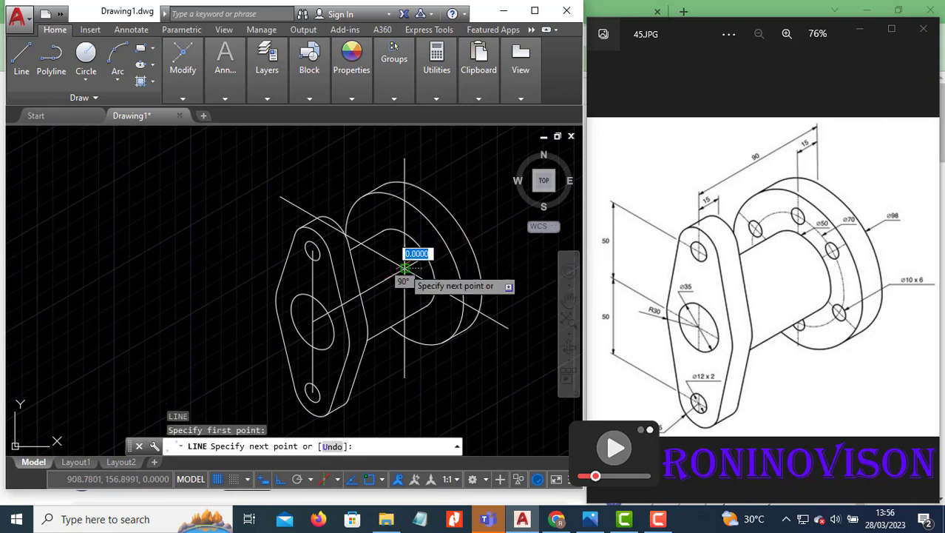
pyautogui.click(482, 198)
pyautogui.press('Return')
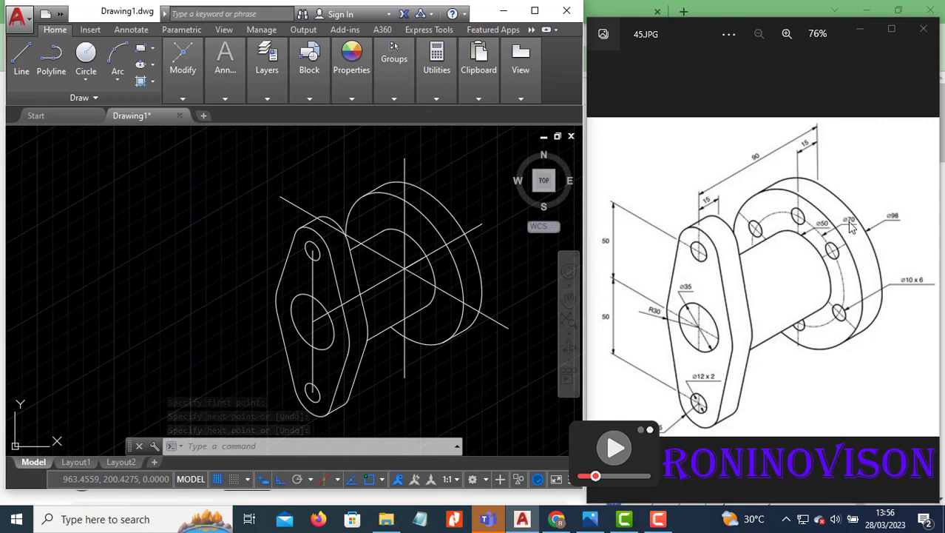
# - Draw an isocircle of radius 35 on the left isoplane, centred on the flange's front face, as the bolt circle
pyautogui.write('el')
pyautogui.press('Return')
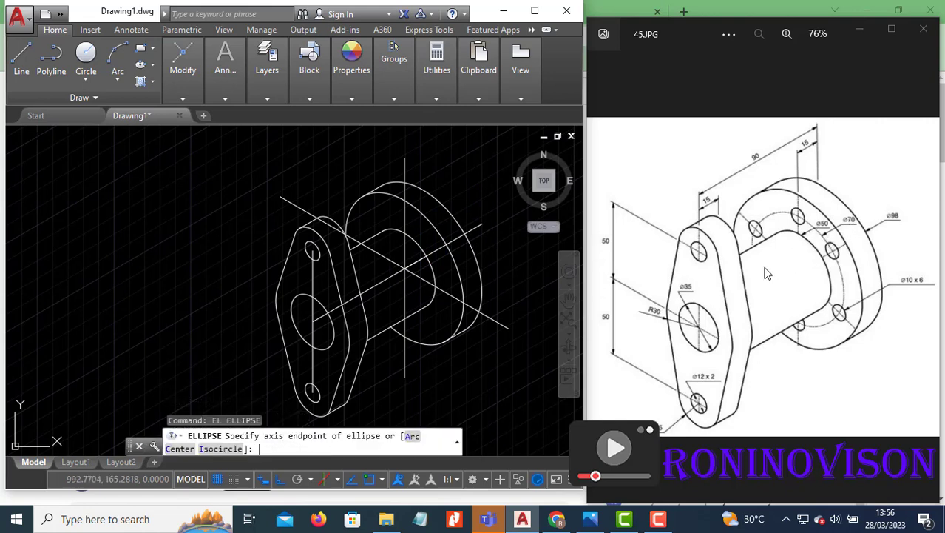
pyautogui.click(221, 448)
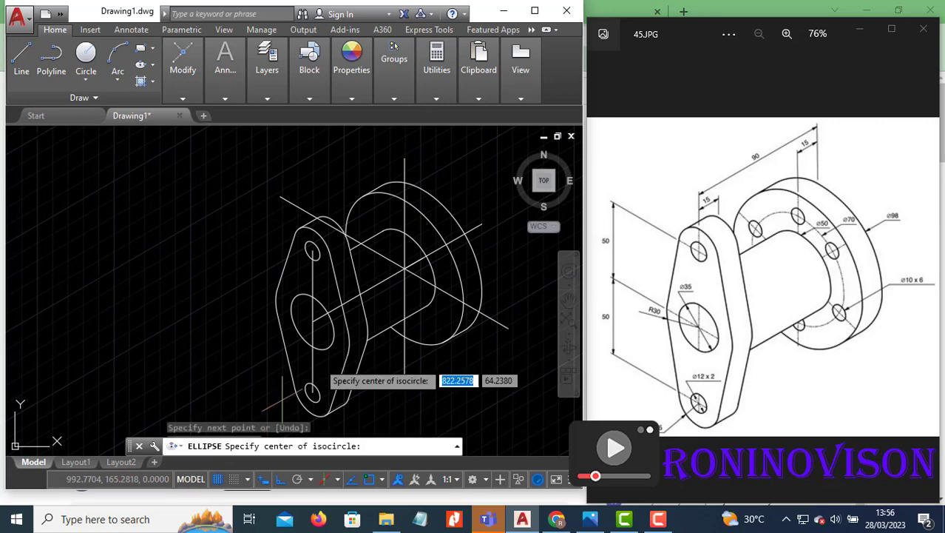
pyautogui.click(405, 268)
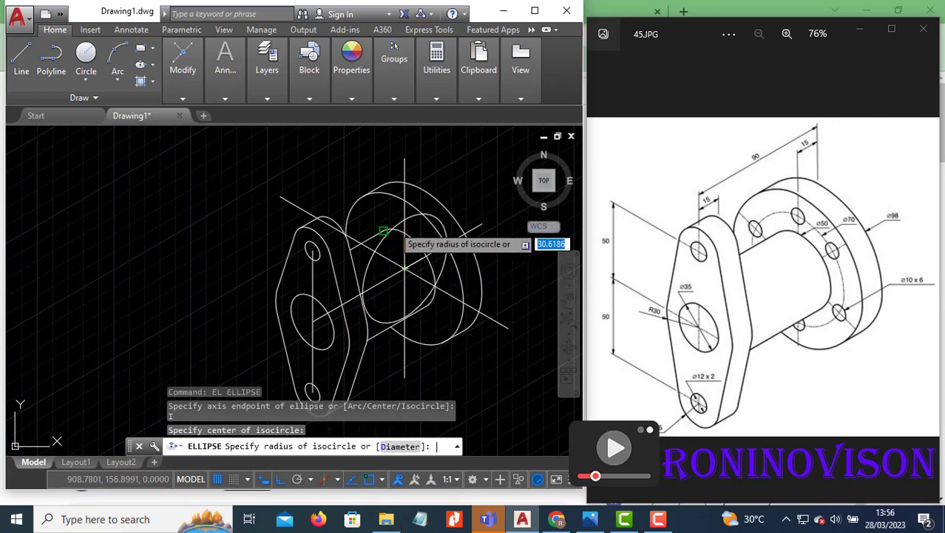
pyautogui.press('F5')
pyautogui.press('F5')
pyautogui.press('F5')
pyautogui.press('F5')
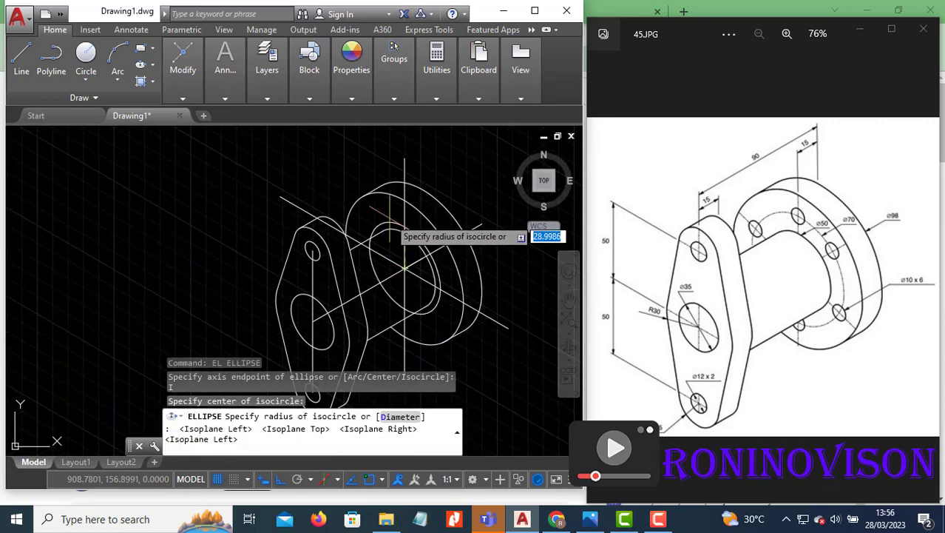
pyautogui.write('35')
pyautogui.press('Return')
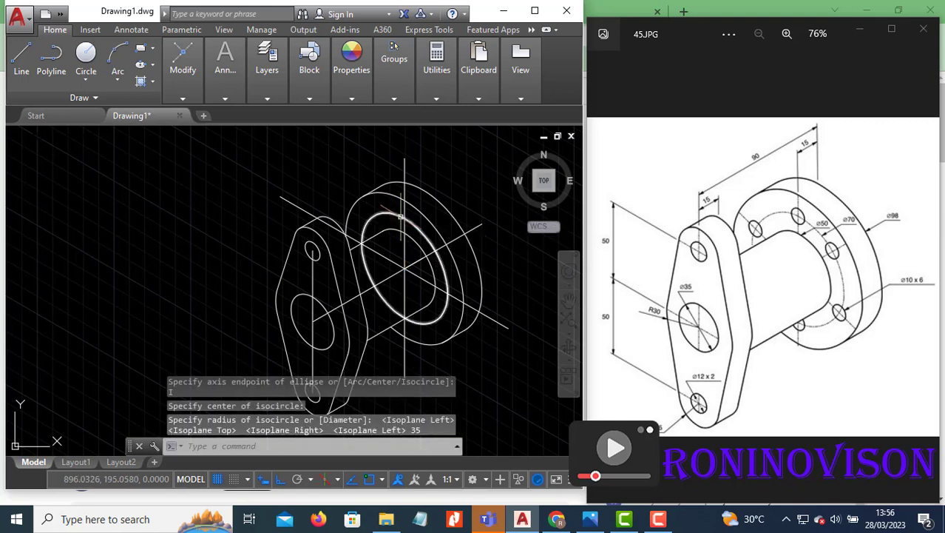
# - Change the linetype of the radius 35 bolt circle to ACAD_ISO03W100
pyautogui.click(421, 230)
pyautogui.click(352, 99)
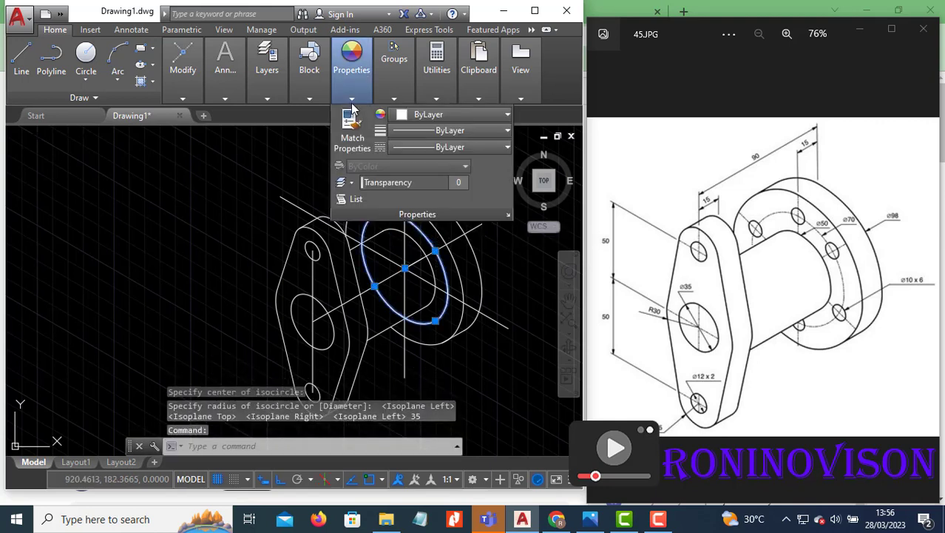
pyautogui.click(409, 150)
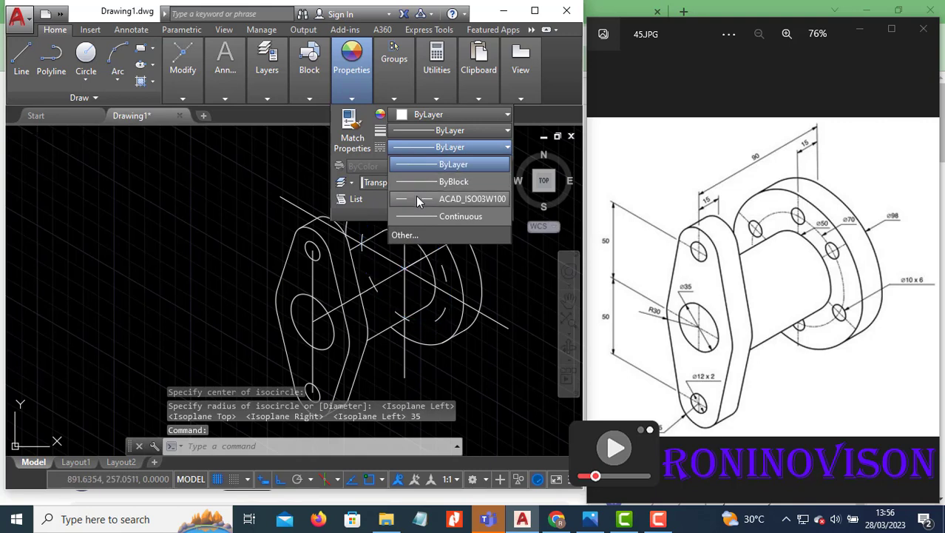
pyautogui.click(416, 185)
pyautogui.press('Escape')
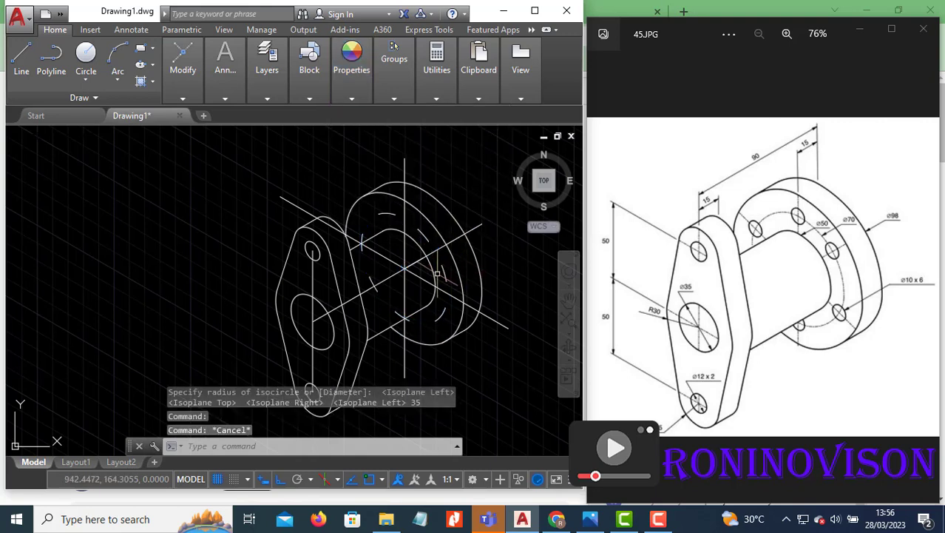
# - Set the colour of the dashed bolt circle to red
pyautogui.click(422, 233)
pyautogui.click(352, 100)
pyautogui.click(414, 117)
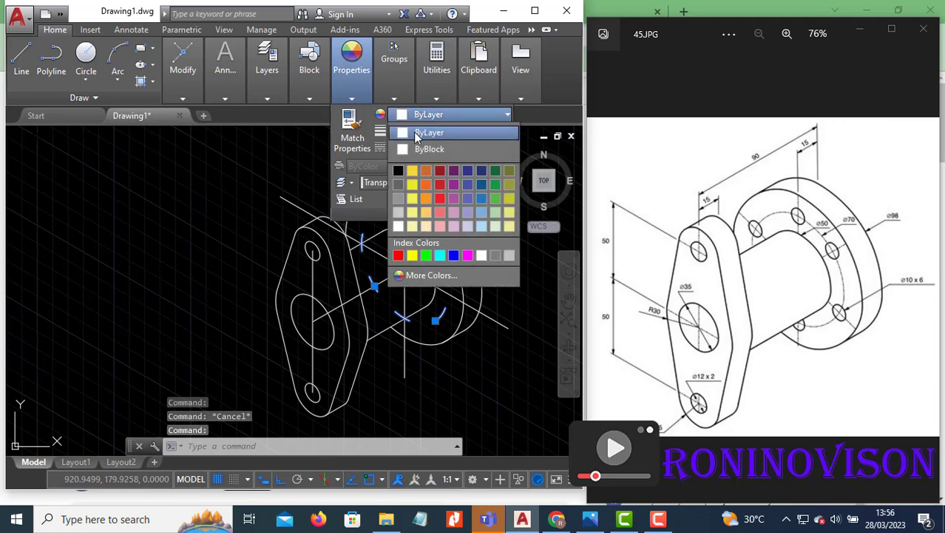
pyautogui.click(398, 255)
pyautogui.press('Escape')
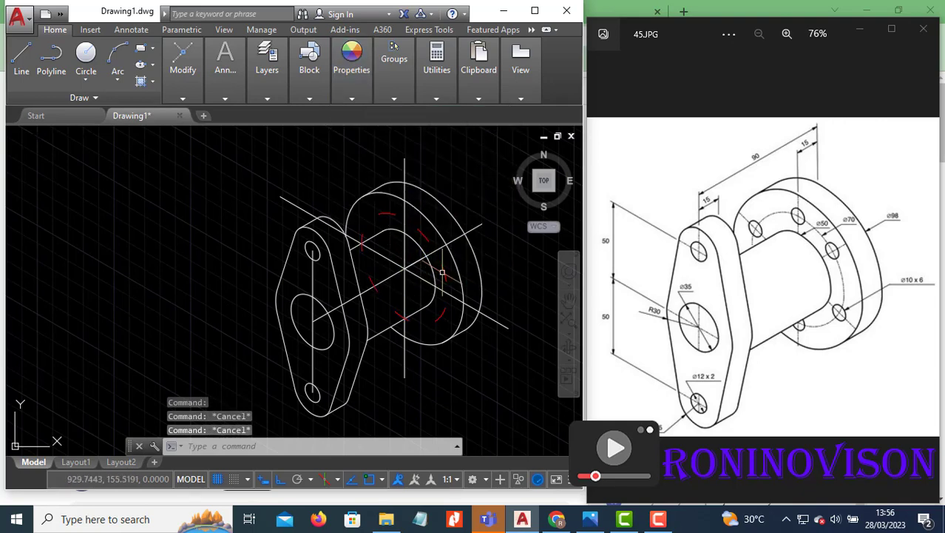
# - Set the linetype scale of the red dashed bolt circle to 0.2 and close its properties
pyautogui.click(442, 274)
pyautogui.rightClick(443, 274)
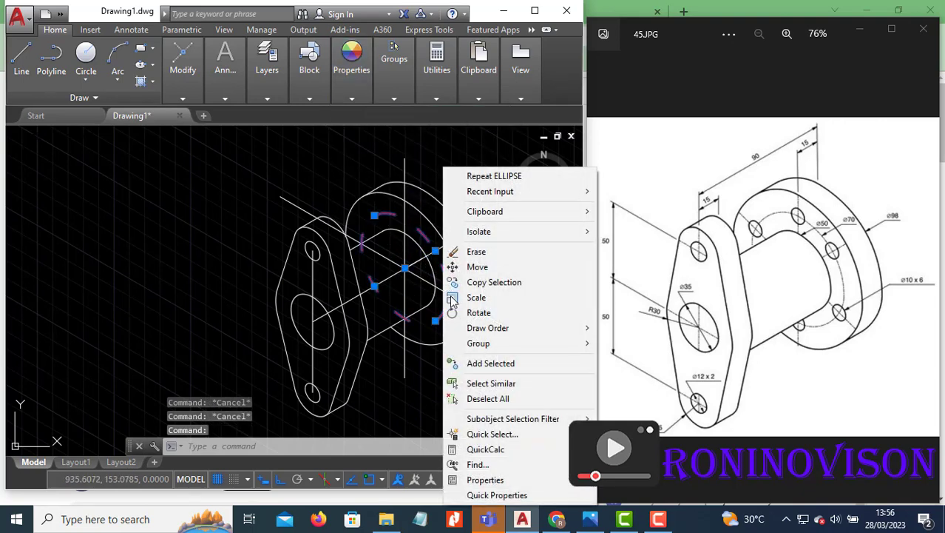
pyautogui.click(484, 480)
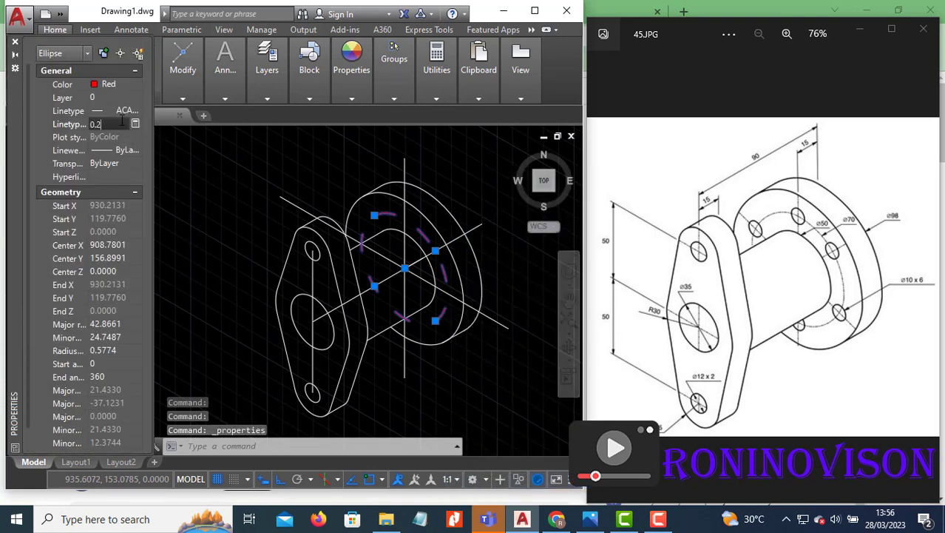
pyautogui.click(122, 122)
pyautogui.write('0.2')
pyautogui.press('Return')
pyautogui.press('Escape')
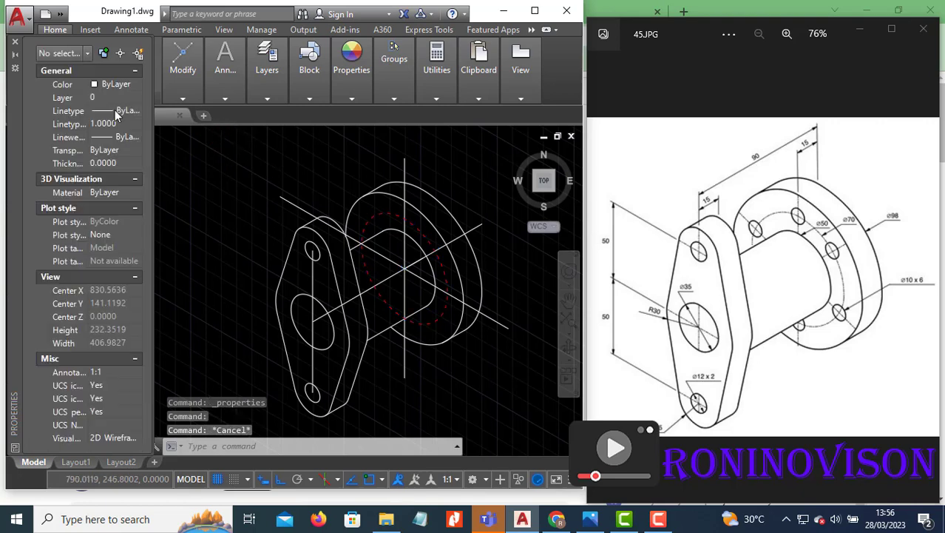
pyautogui.click(16, 42)
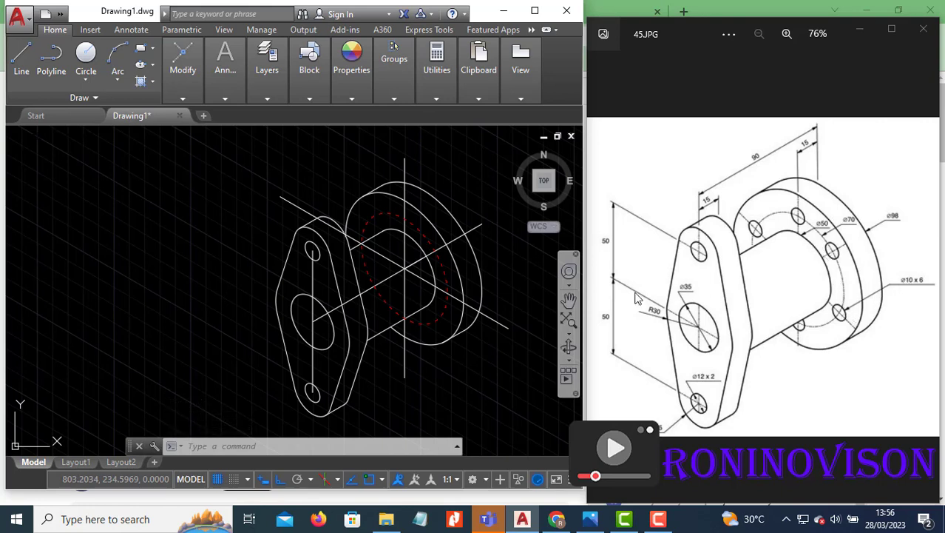
# - Draw a radius 5 isocircle as a bolt hole where the 30° centre line crosses the dashed bolt circle
pyautogui.press('Return')
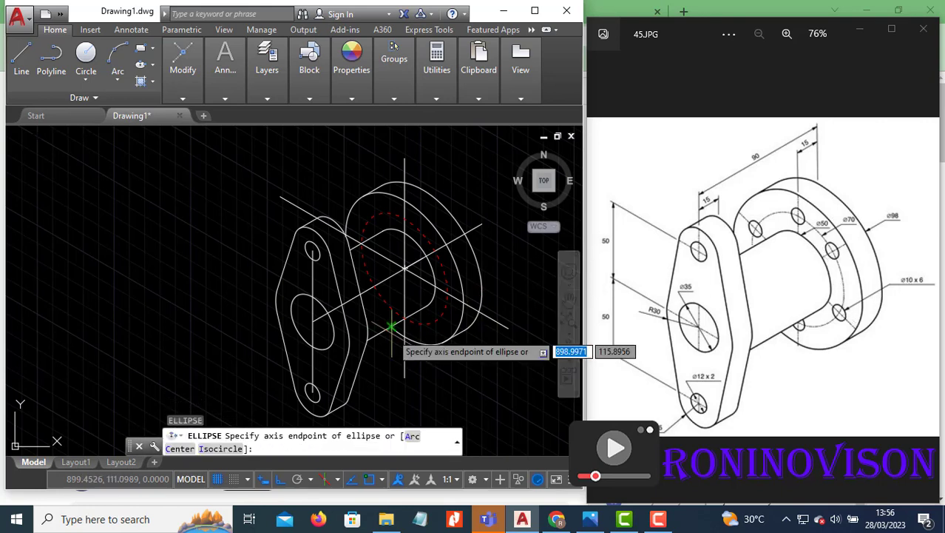
pyautogui.click(212, 449)
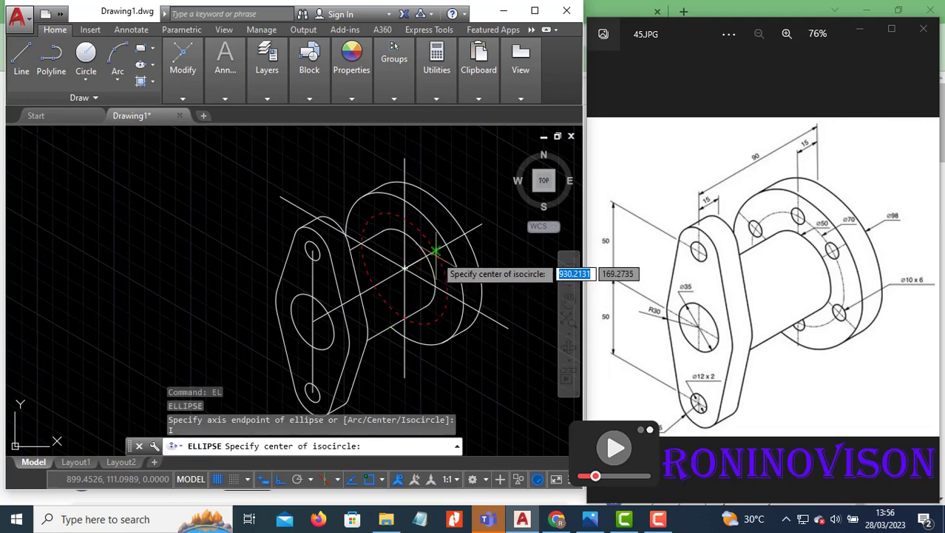
pyautogui.click(436, 252)
pyautogui.scroll(2, 437, 255)
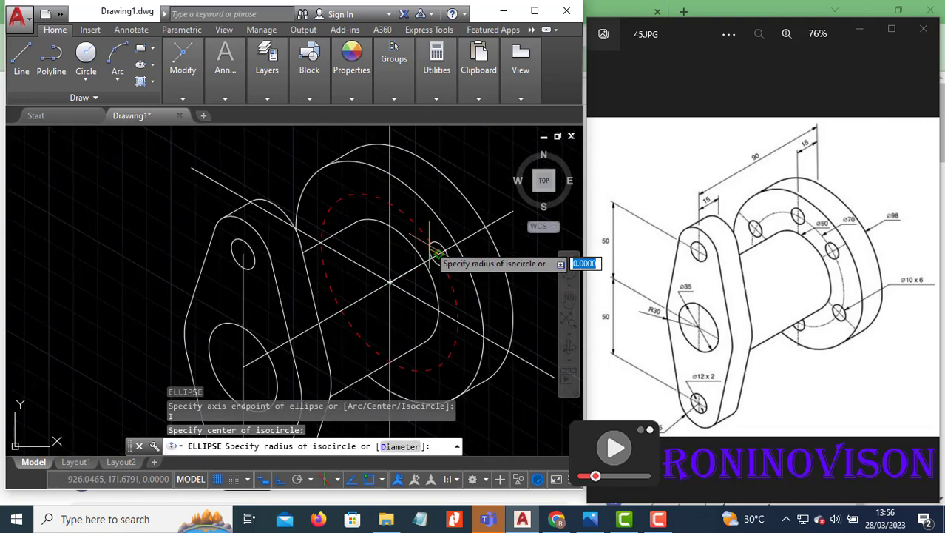
pyautogui.write('5')
pyautogui.press('Return')
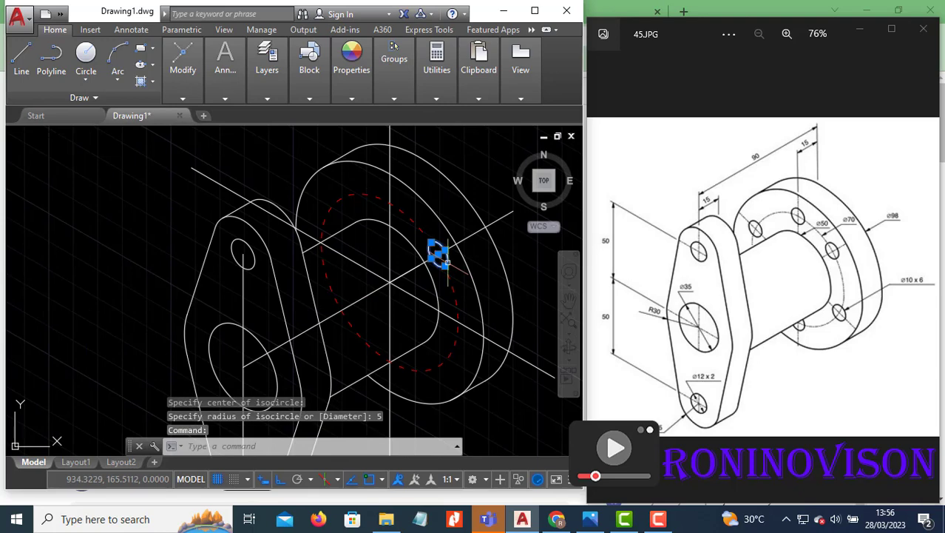
# - Copy the bolt hole from its centre to both sides of the descending centre line and to the upper part of the vertical centre line
pyautogui.press('Return')
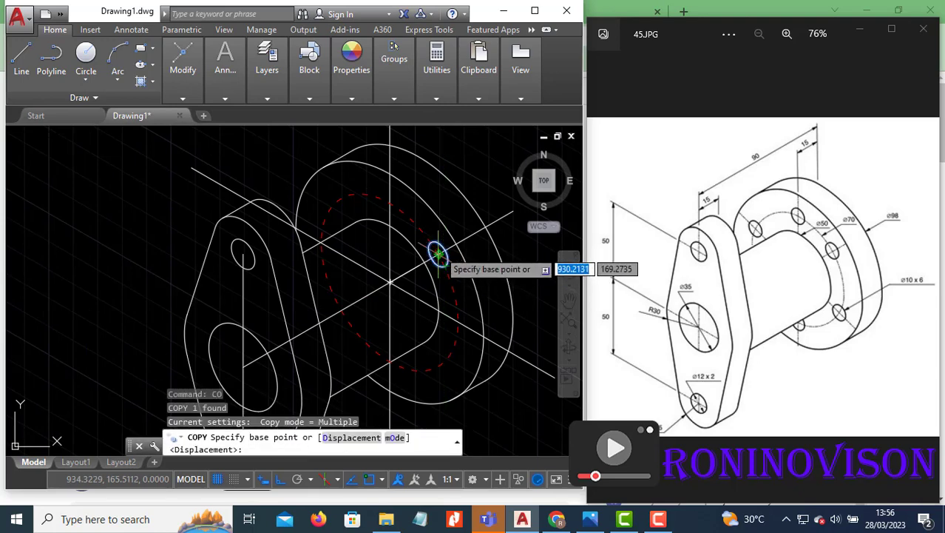
pyautogui.click(438, 256)
pyautogui.click(458, 322)
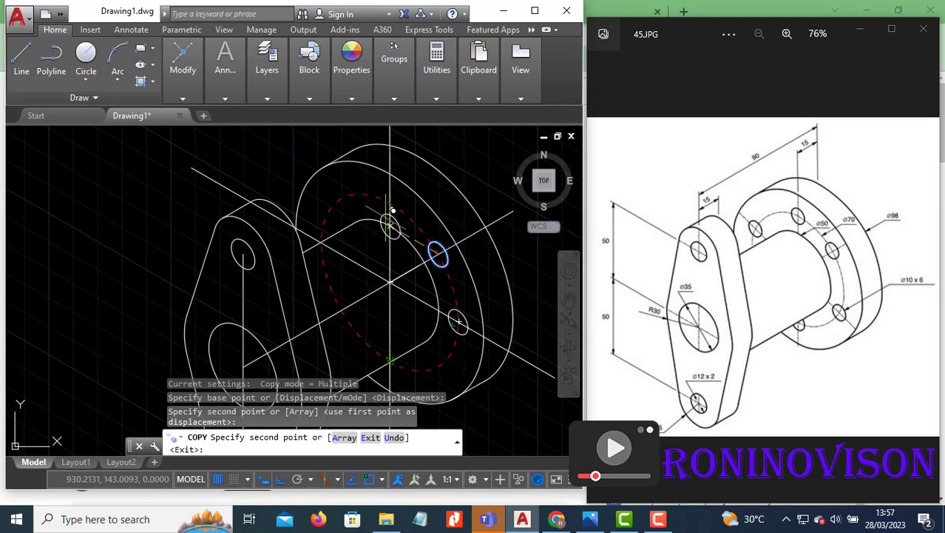
pyautogui.click(392, 223)
pyautogui.click(319, 243)
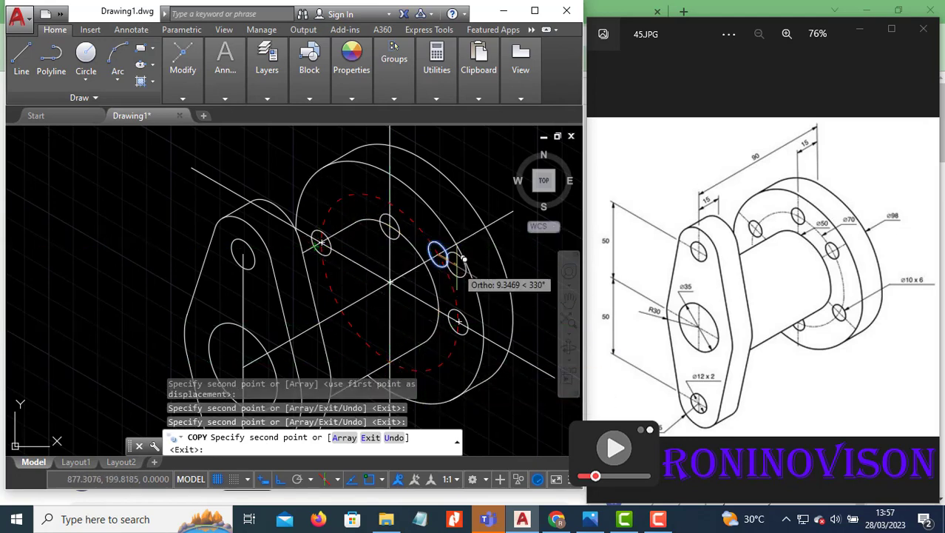
pyautogui.scroll(-2, 452, 263)
pyautogui.press('Escape')
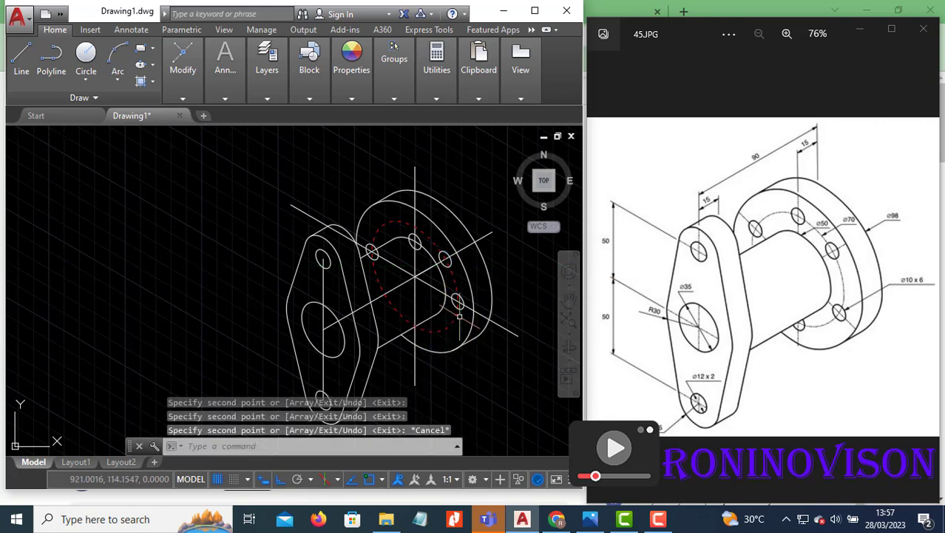
# - Copy the lower-right bolt hole from its centre onto the vertical centre line below the flange's centre
pyautogui.click(459, 304)
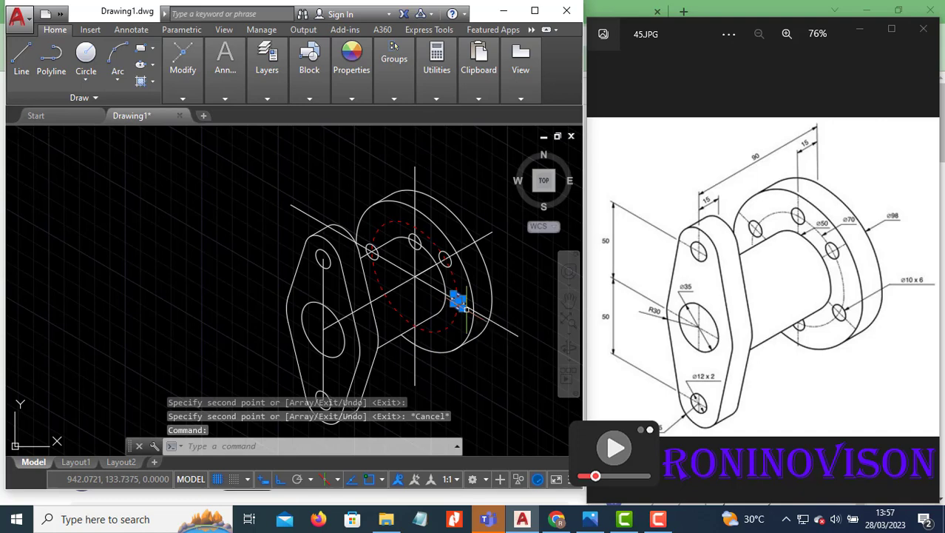
pyautogui.write('co')
pyautogui.press('Return')
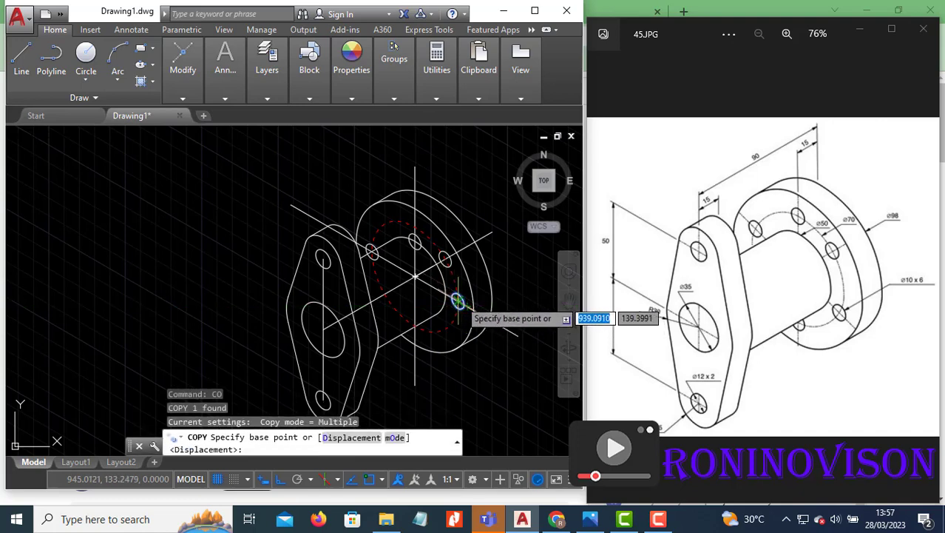
pyautogui.click(458, 300)
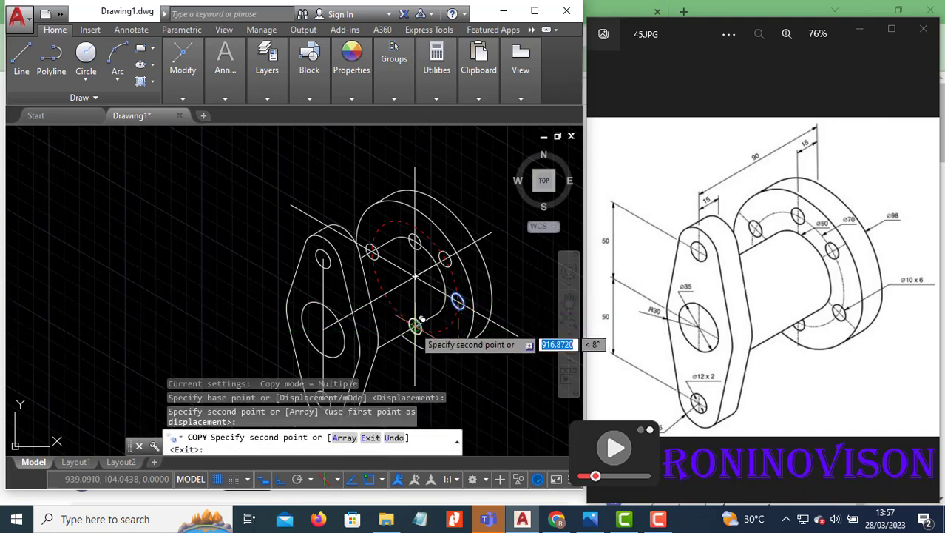
pyautogui.press('Escape')
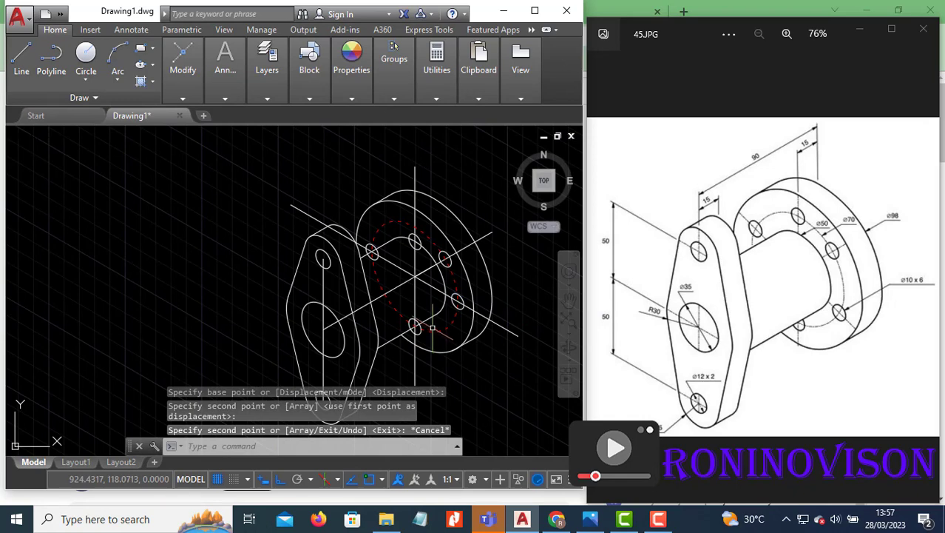
# - Trim away the parts of the upper-left and bottom bolt holes that lie behind the pipe
pyautogui.write('tr')
pyautogui.press('Return')
pyautogui.press('Return')
pyautogui.scroll(3, 381, 262)
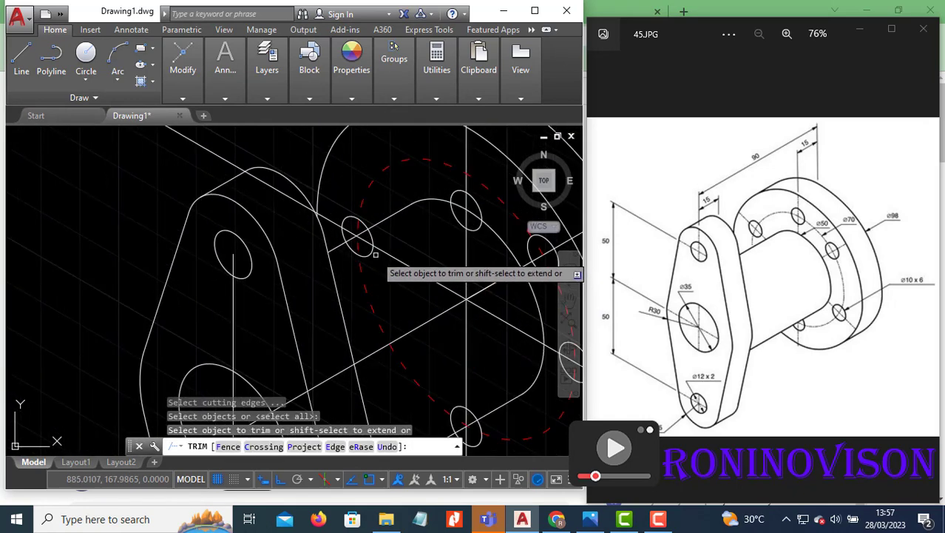
pyautogui.click(355, 252)
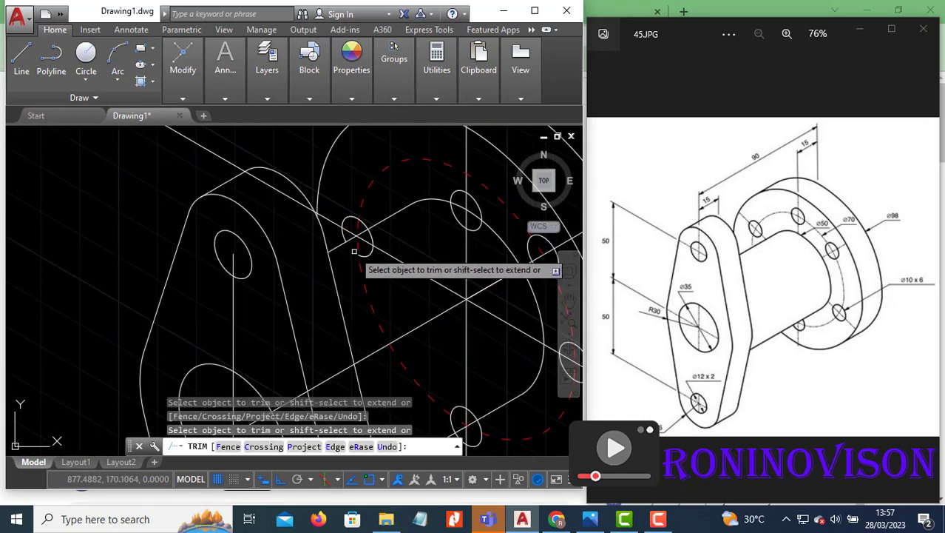
pyautogui.scroll(-2, 393, 216)
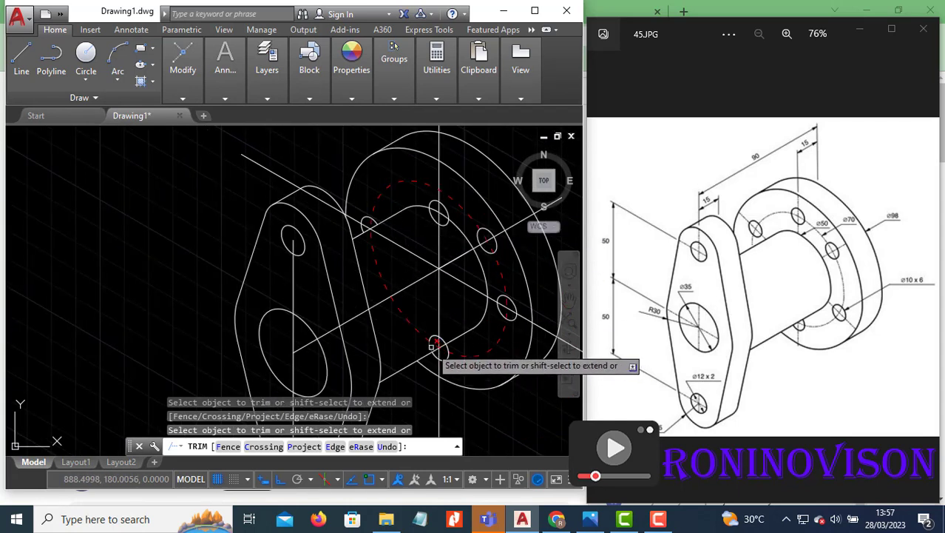
pyautogui.press('Escape')
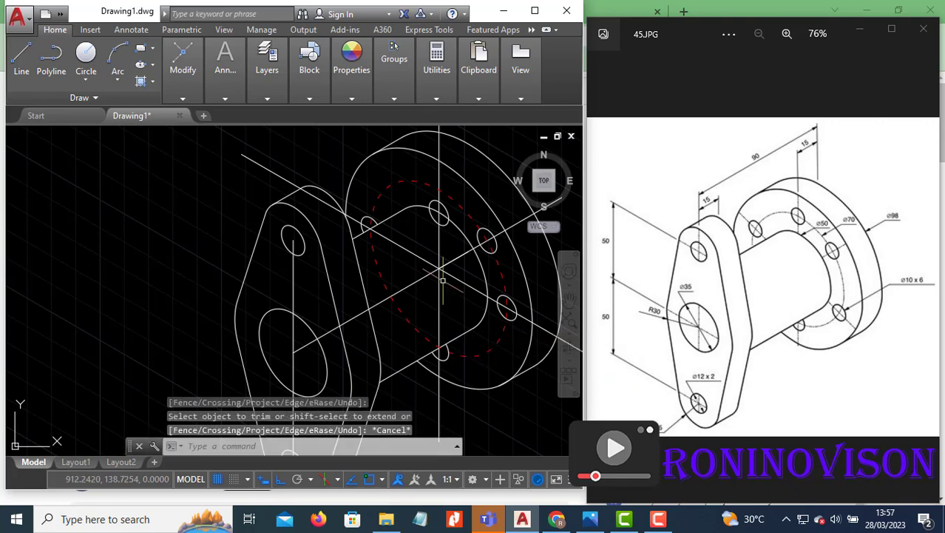
# - Erase the four vertical and descending centre line segments through the rear flange's centre
pyautogui.scroll(-2, 427, 319)
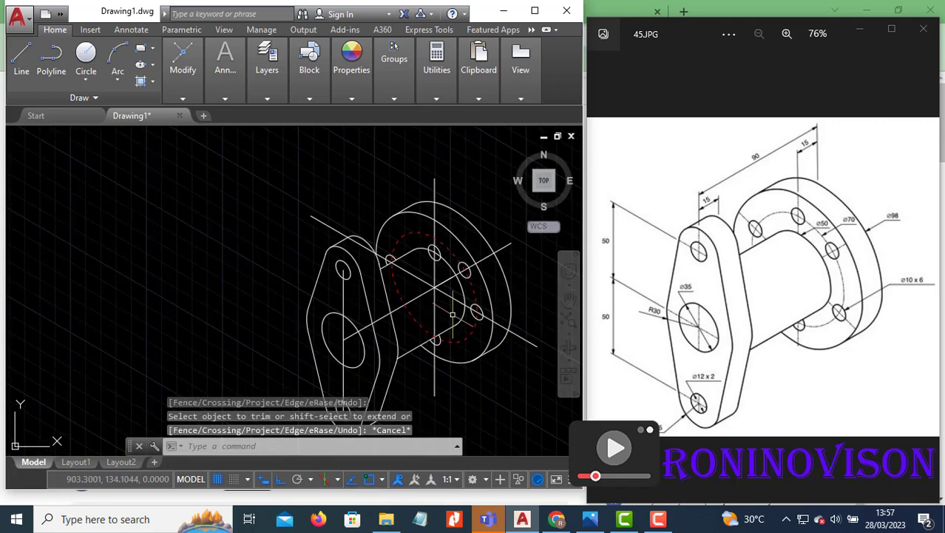
pyautogui.click(335, 222)
pyautogui.click(435, 189)
pyautogui.click(427, 192)
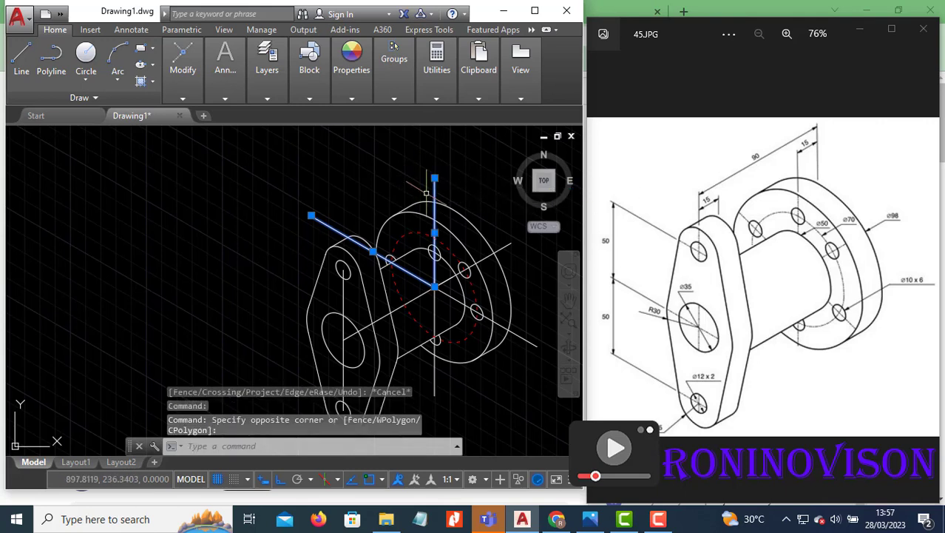
pyautogui.click(527, 353)
pyautogui.click(517, 337)
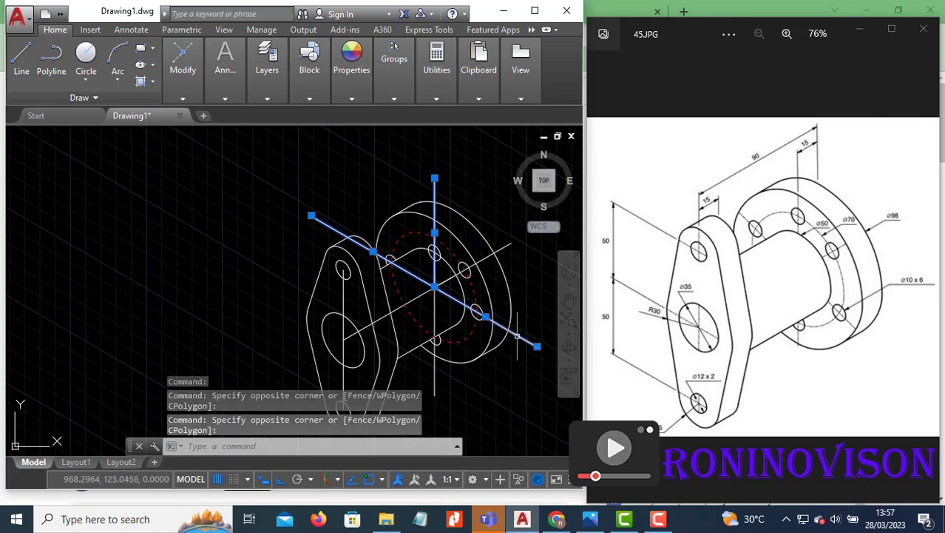
pyautogui.click(449, 388)
pyautogui.click(429, 381)
pyautogui.write('E')
pyautogui.press('Return')
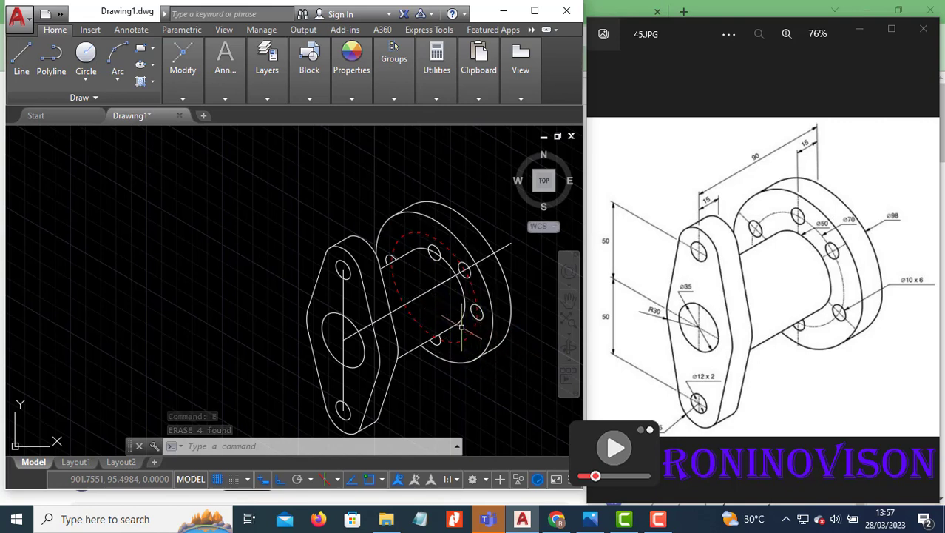
# - Trim away the portion of the red dashed bolt circle that crosses the pipe body
pyautogui.write('TR')
pyautogui.press('Return')
pyautogui.press('Return')
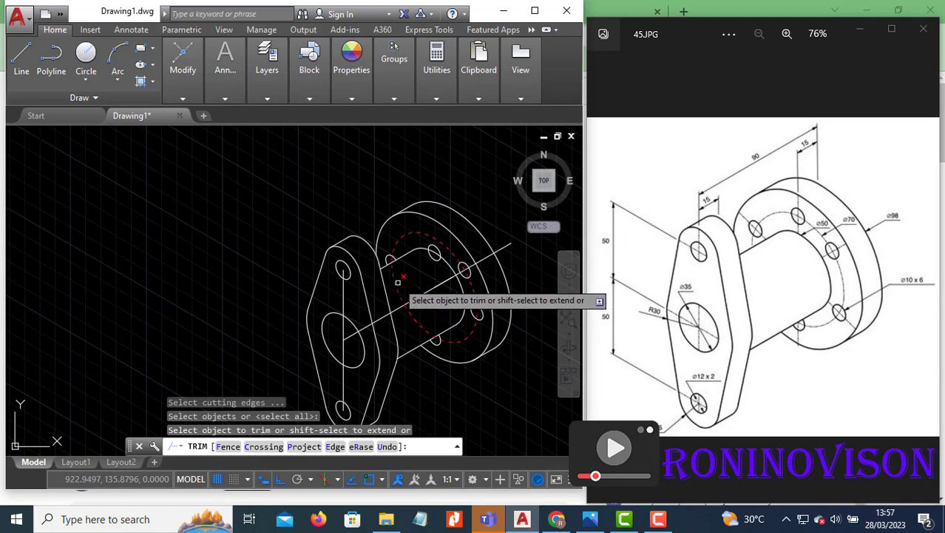
pyautogui.click(398, 281)
pyautogui.click(396, 290)
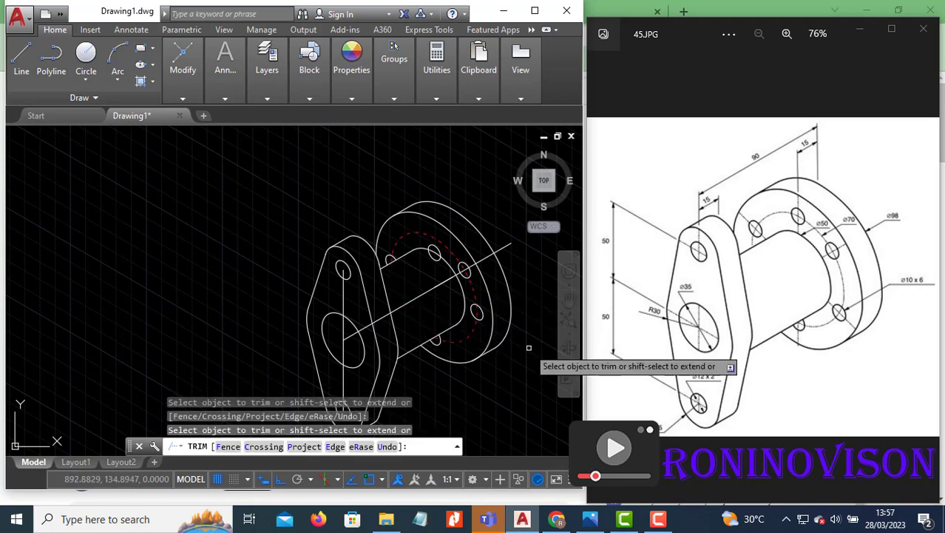
pyautogui.press('Escape')
pyautogui.press('Escape')
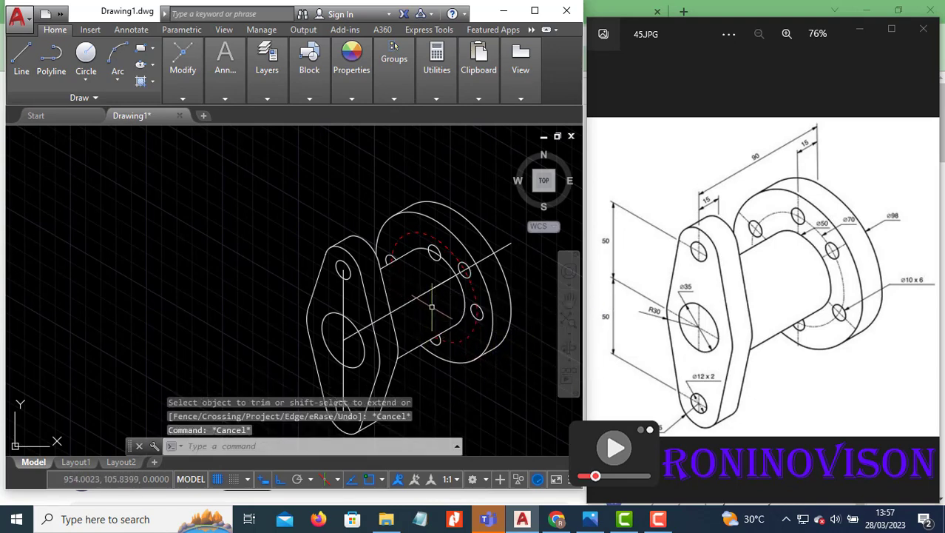
# - Add an aligned dimension from the front plate's central bore centre to the lower hole's centre, placed outside the plate
pyautogui.moveTo(431, 306); pyautogui.dragTo(387, 271, button='middle')
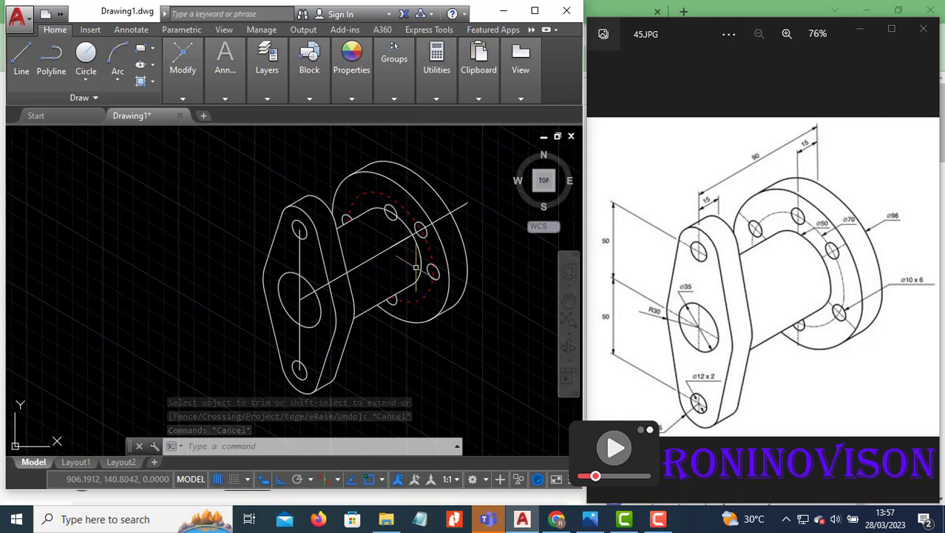
pyautogui.moveTo(228, 96)
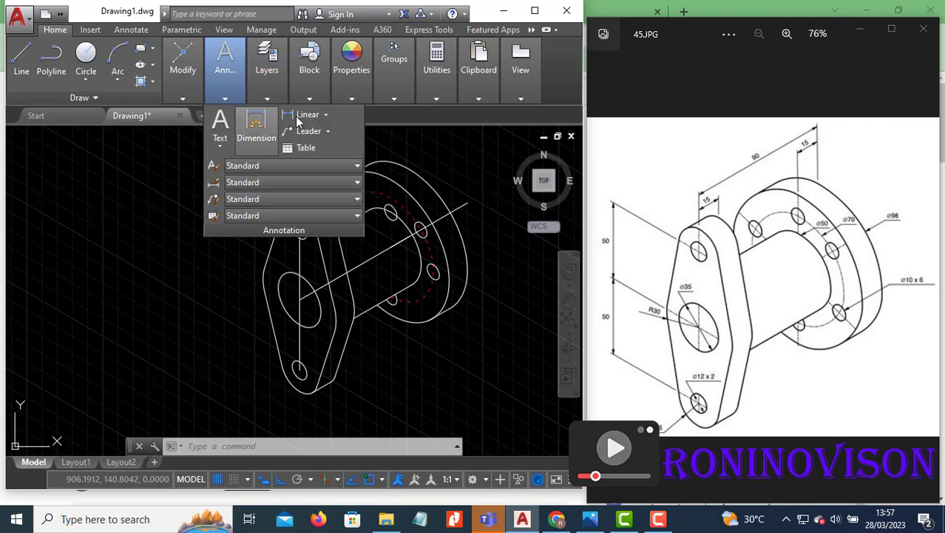
pyautogui.click(325, 115)
pyautogui.click(319, 164)
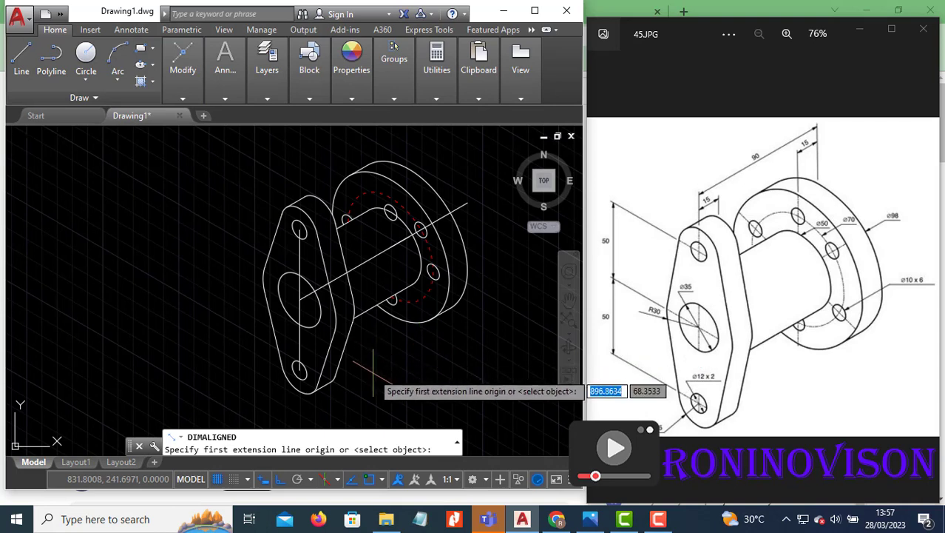
pyautogui.click(299, 298)
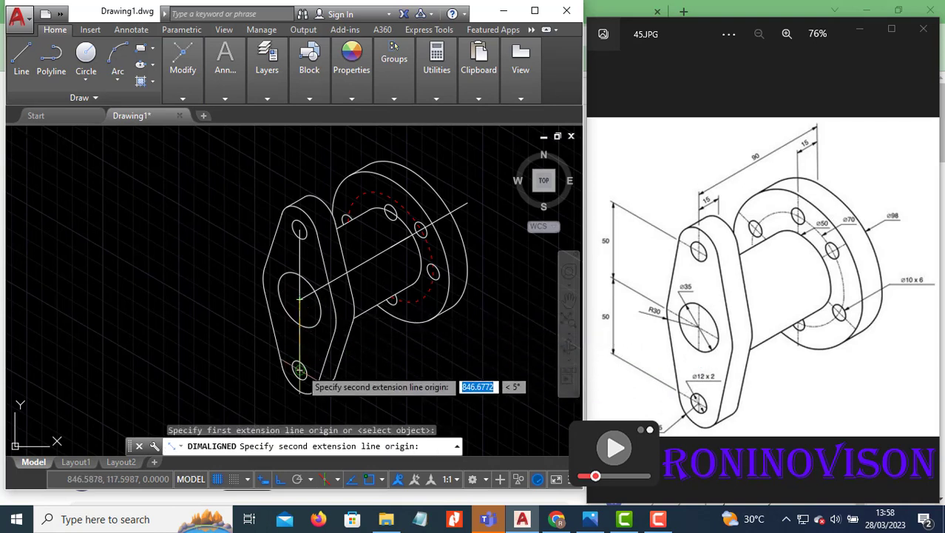
pyautogui.click(299, 374)
pyautogui.click(245, 347)
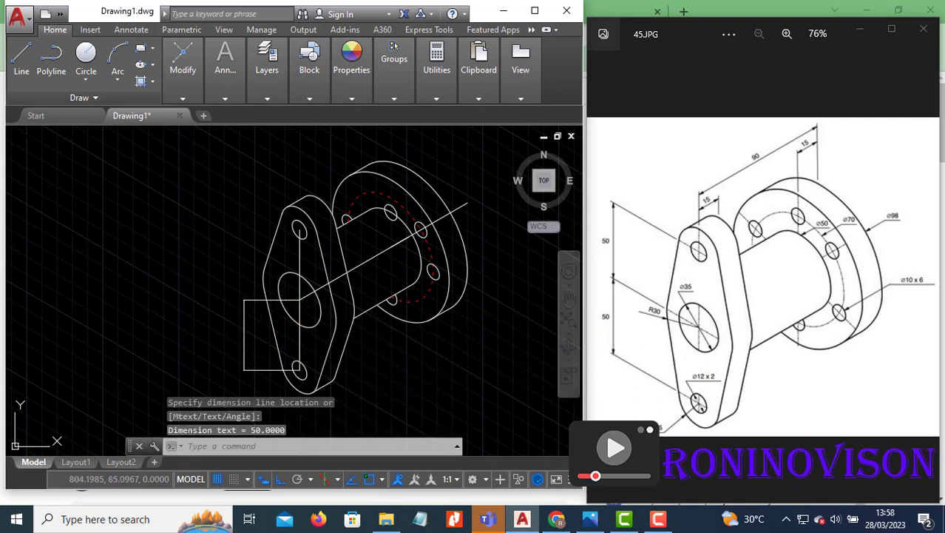
# - Add an aligned dimension between the central bore's centre and the upper hole's centre, in line with the lower dimension
pyautogui.press('space')
pyautogui.click(299, 264)
pyautogui.click(299, 230)
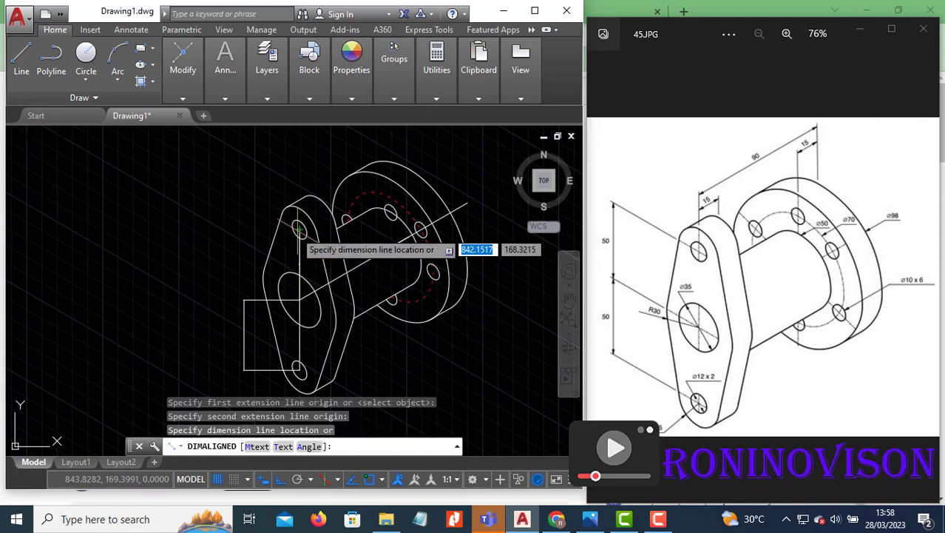
pyautogui.click(245, 299)
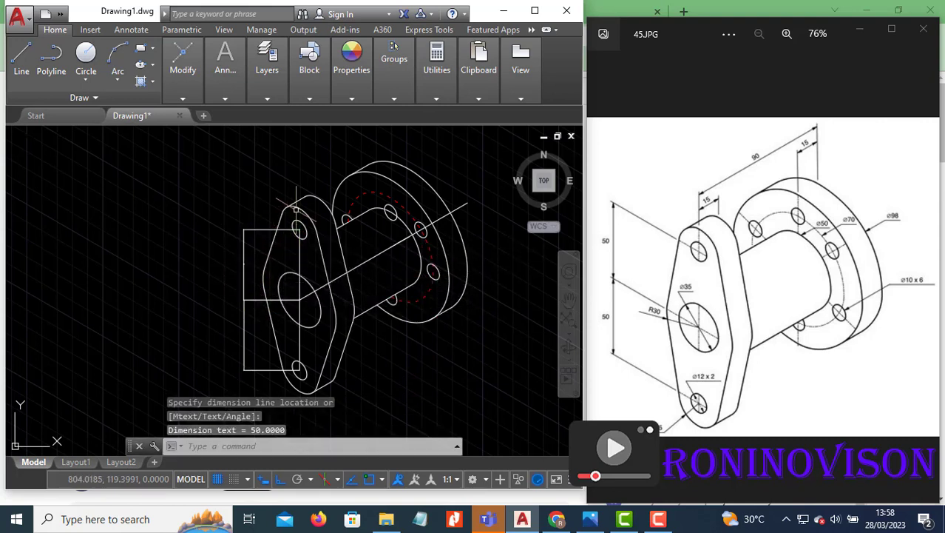
# - Modify the Standard dimension style's text to height 5, offset 1 from the dimension line, ISO standard alignment and vertical placement Above
pyautogui.click(231, 92)
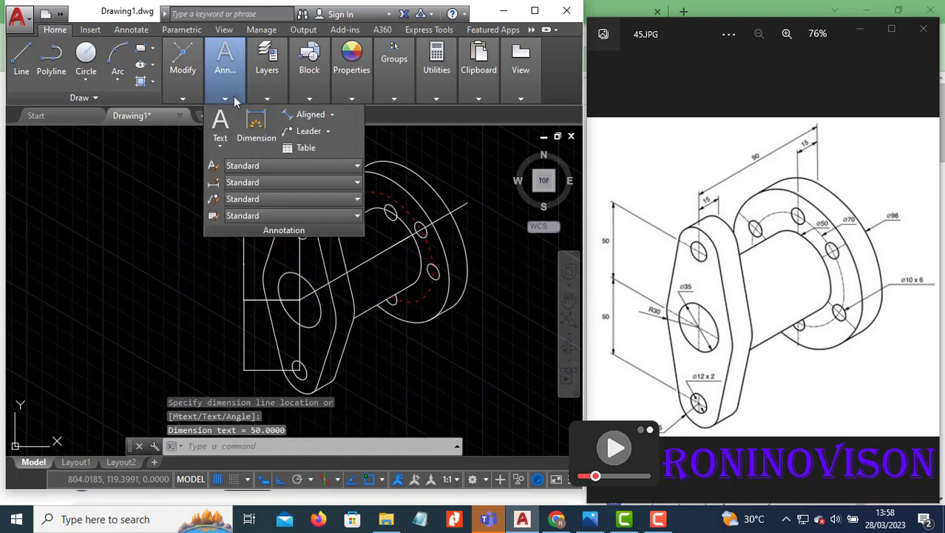
pyautogui.click(290, 183)
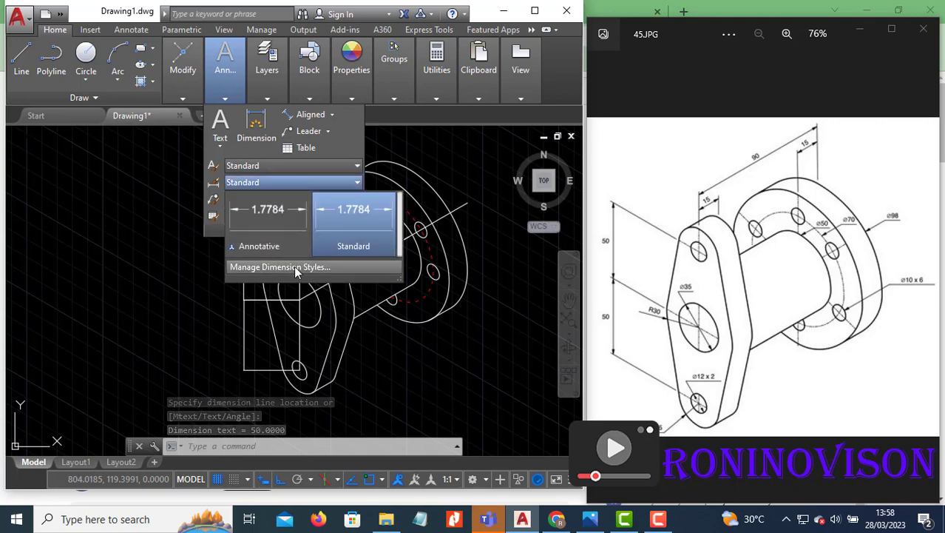
pyautogui.click(293, 265)
pyautogui.click(437, 223)
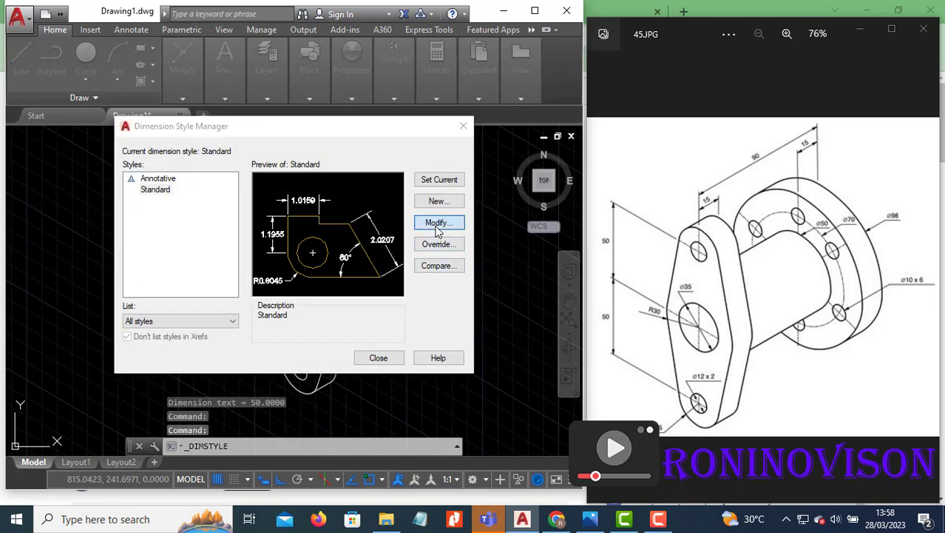
pyautogui.click(397, 106)
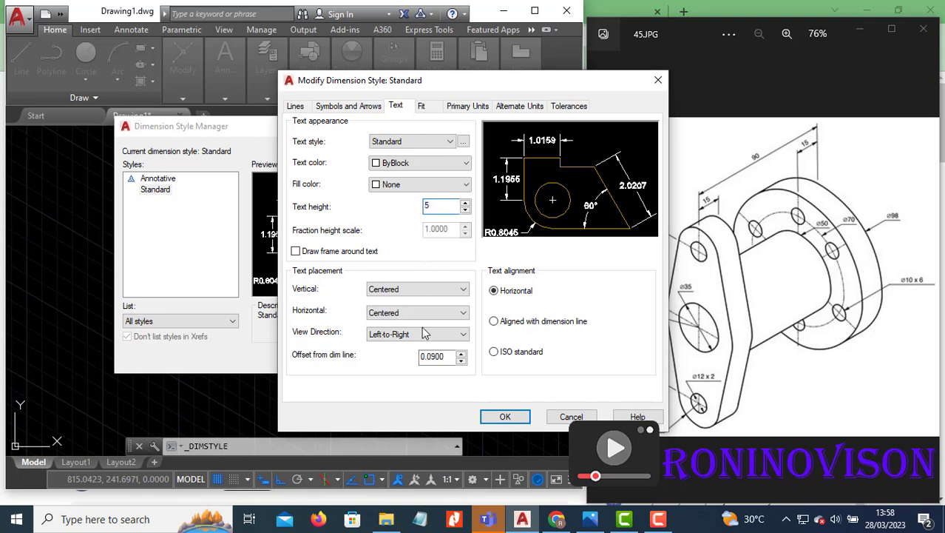
pyautogui.moveTo(447, 364); pyautogui.dragTo(390, 362)
pyautogui.click(493, 352)
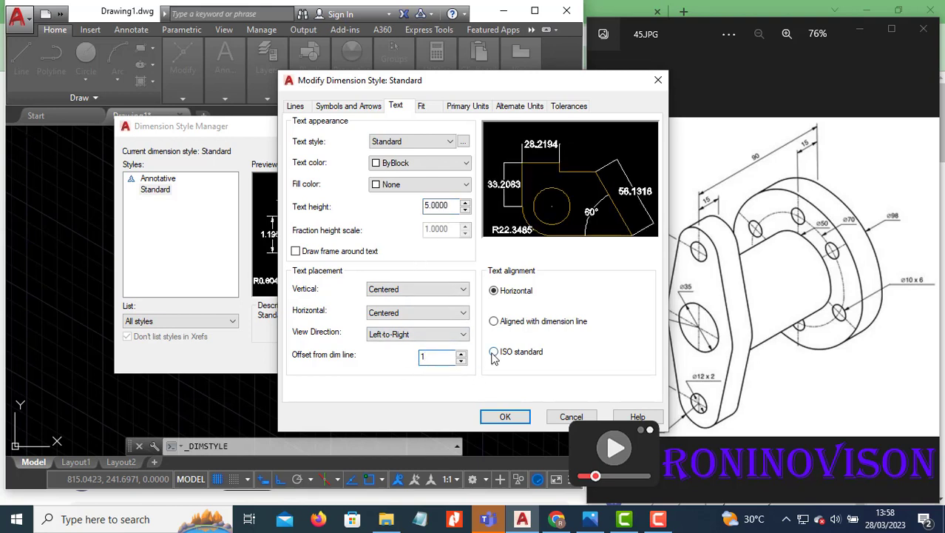
pyautogui.click(418, 293)
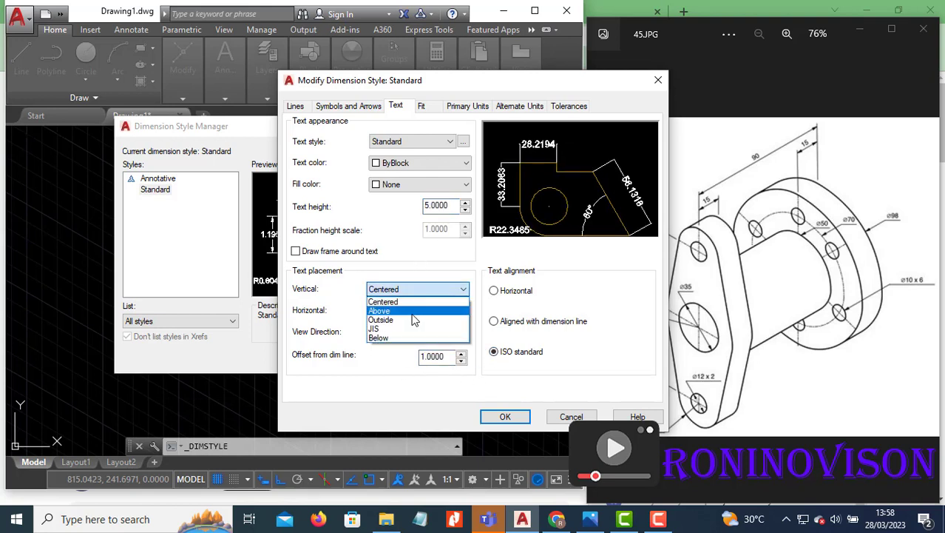
pyautogui.click(415, 311)
# - Set the dimension style's arrow size, centre mark size and dimension break size to 2 each
pyautogui.click(347, 106)
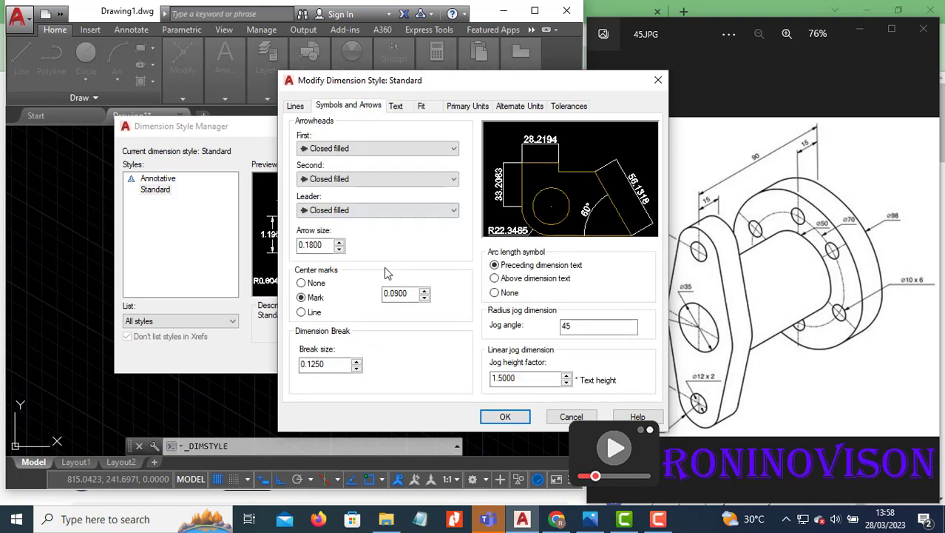
pyautogui.moveTo(323, 245); pyautogui.dragTo(247, 245)
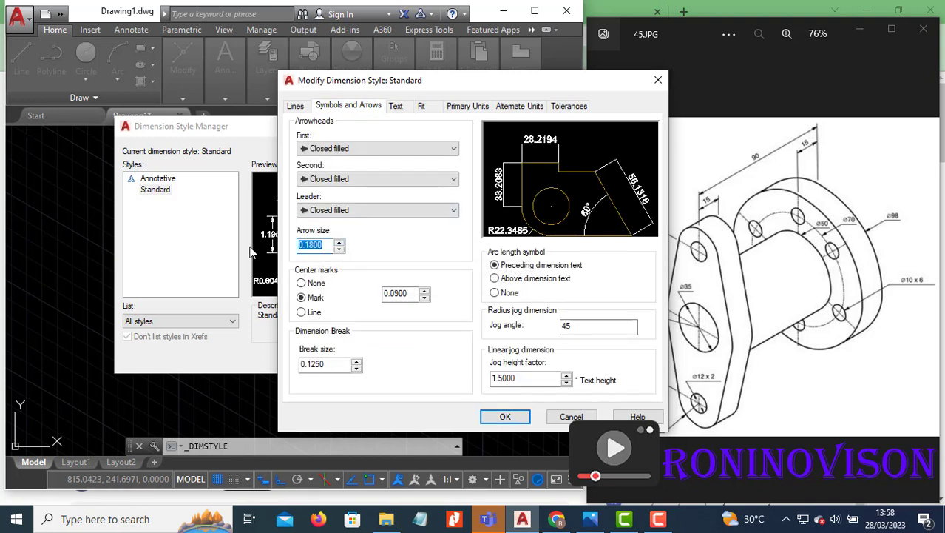
pyautogui.press('Tab')
pyautogui.press('Tab')
pyautogui.write('2')
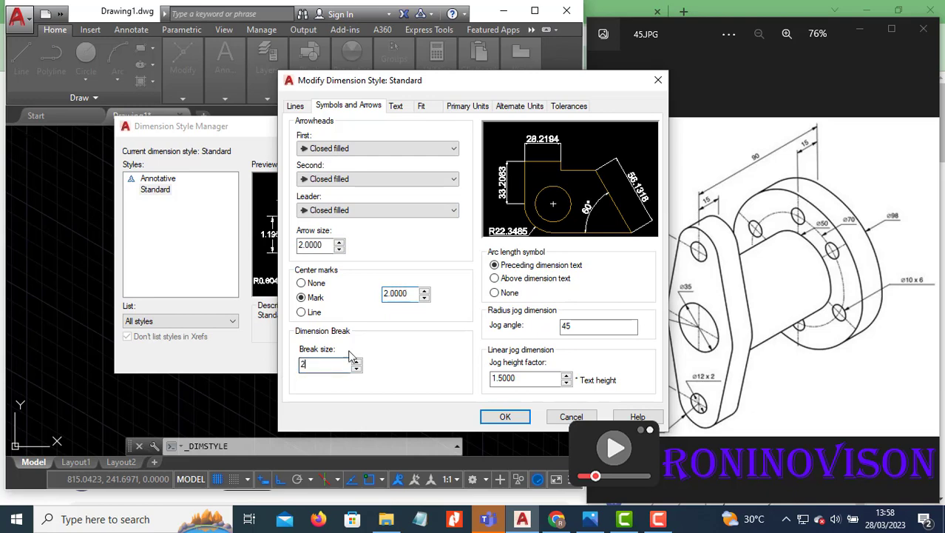
# - Set the linear dimension precision to 0 decimals, then apply the changes and close the Dimension Style Manager
pyautogui.click(468, 106)
pyautogui.click(418, 154)
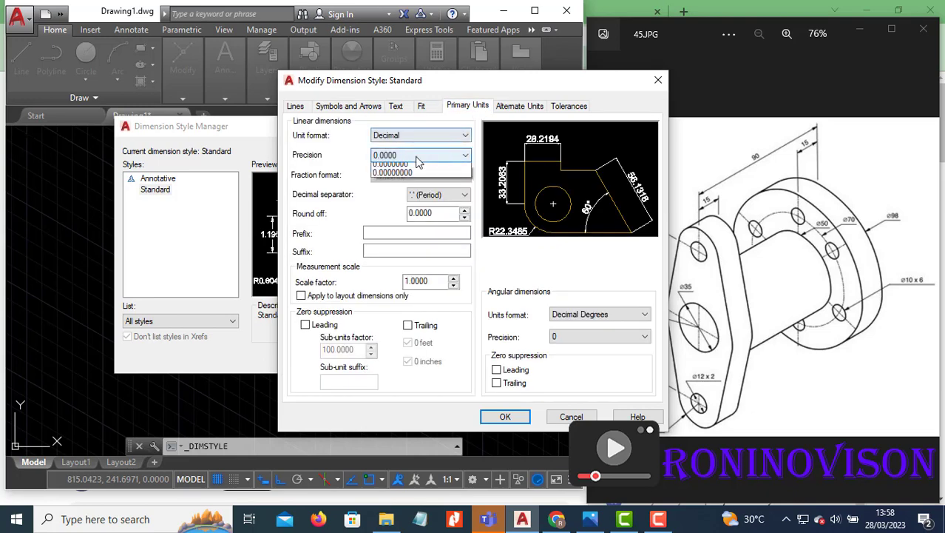
pyautogui.click(376, 167)
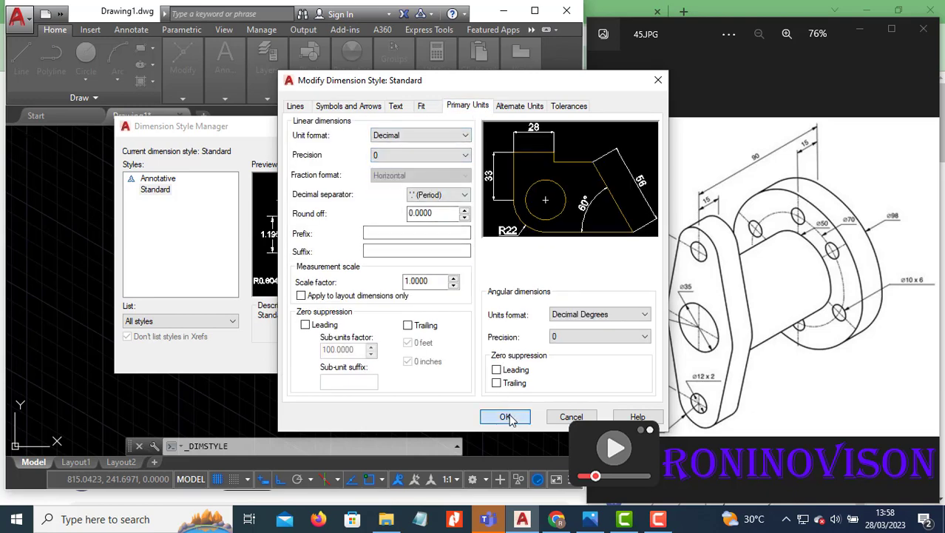
pyautogui.click(506, 416)
pyautogui.click(377, 358)
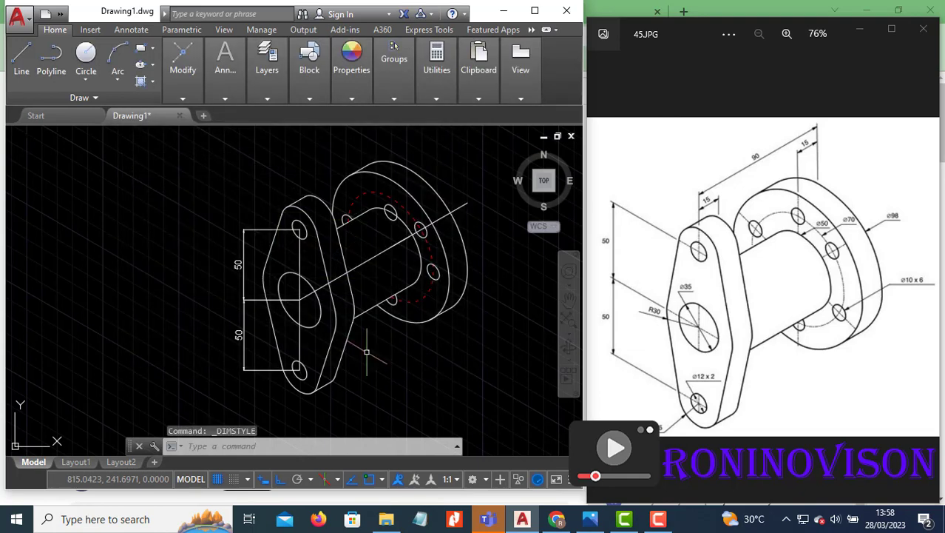
pyautogui.click(256, 236)
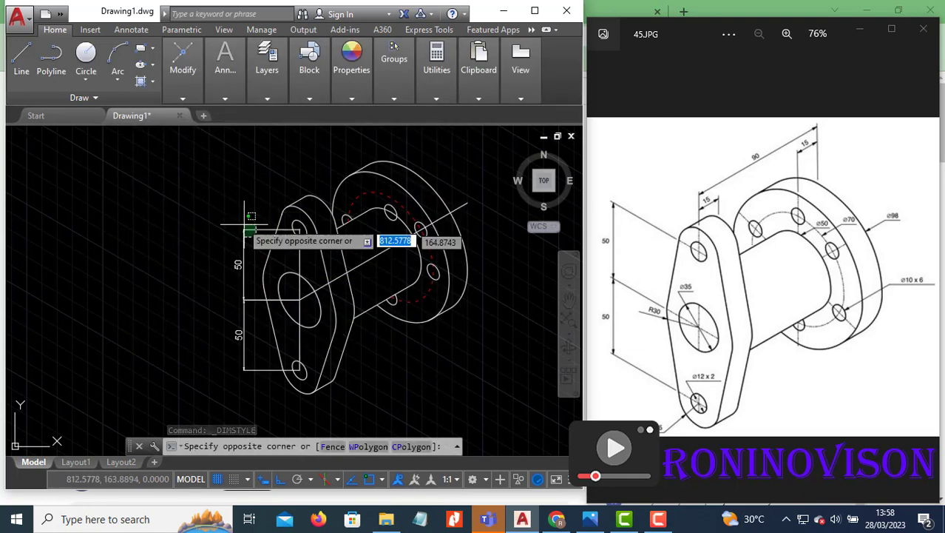
pyautogui.click(226, 206)
pyautogui.press('Escape')
pyautogui.press('Escape')
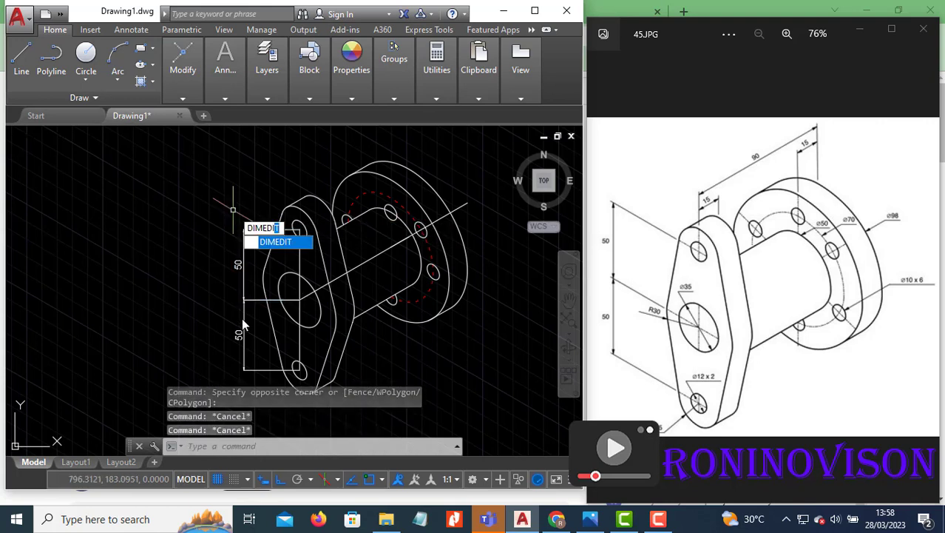
# - Oblique the upper centre-to-centre dimension with DIMEDIT, picking the angle from the bore centre along the 150° isometric direction
pyautogui.press('Return')
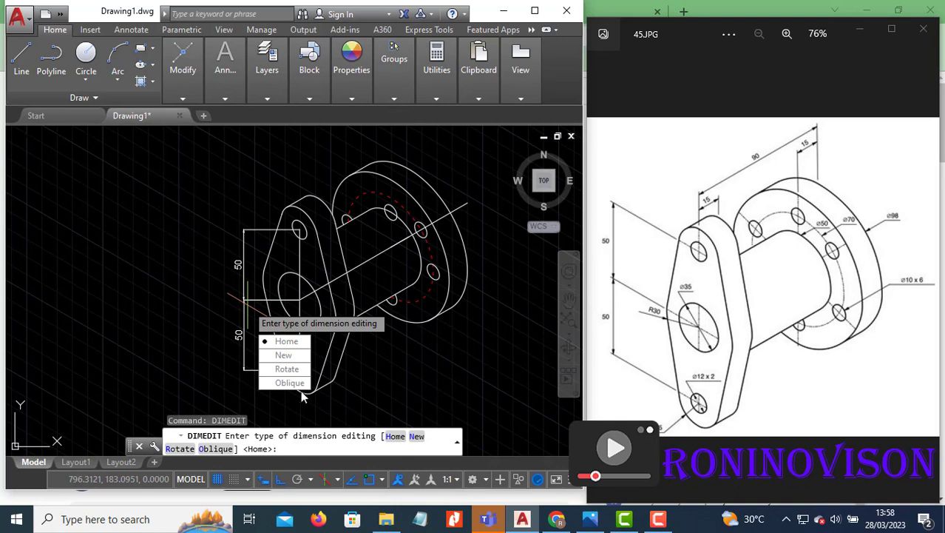
pyautogui.click(292, 382)
pyautogui.click(244, 270)
pyautogui.press('Return')
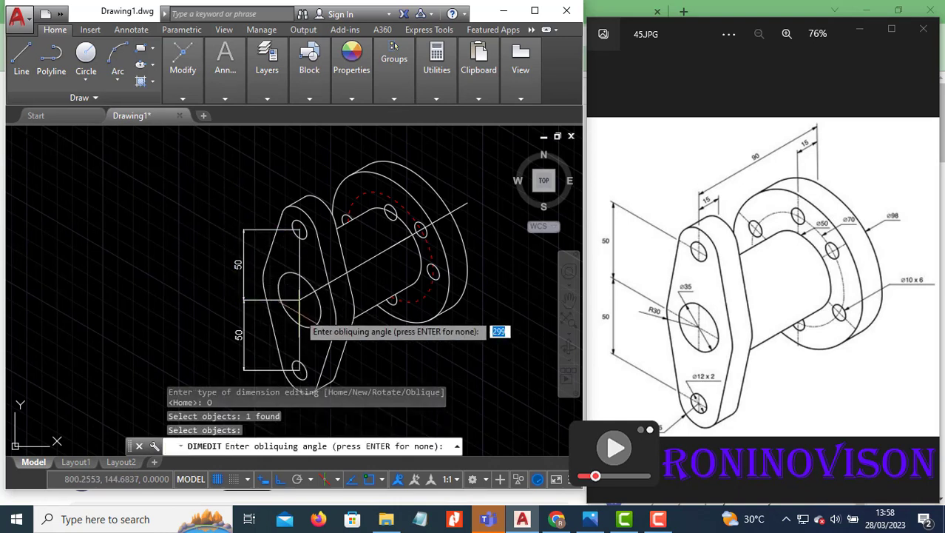
pyautogui.click(294, 296)
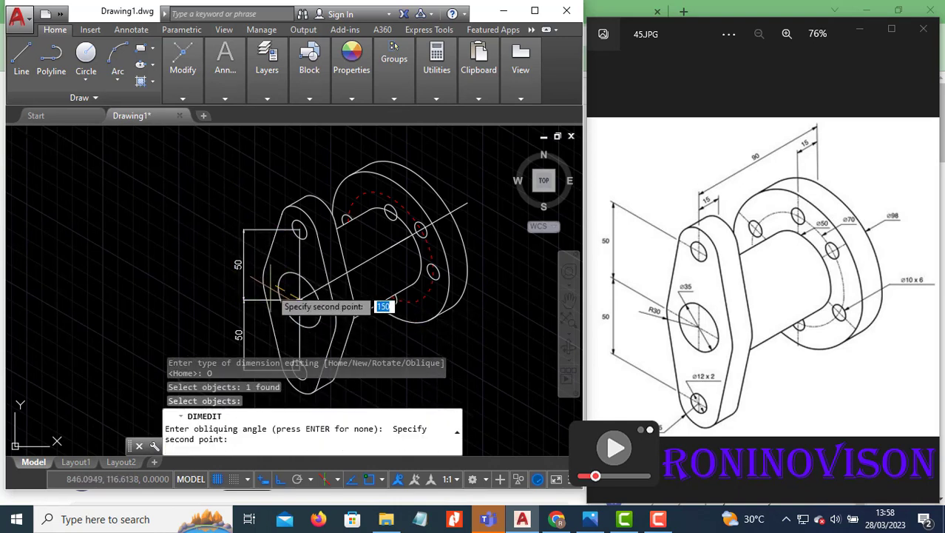
pyautogui.click(222, 256)
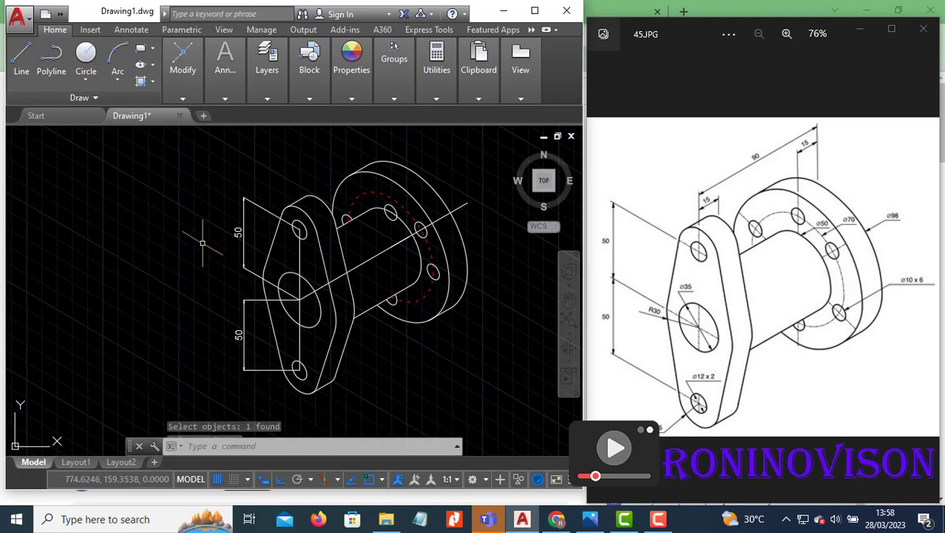
# - Oblique the lower centre-to-centre dimension along the same 150° direction, picked from the bore centre, to match the upper one
pyautogui.click(248, 324)
pyautogui.click(238, 303)
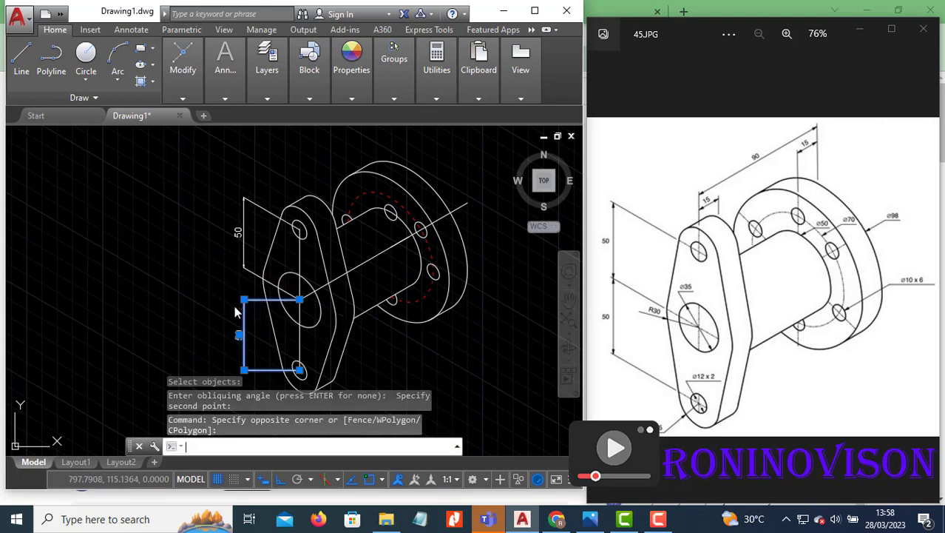
pyautogui.press('Return')
pyautogui.click(215, 449)
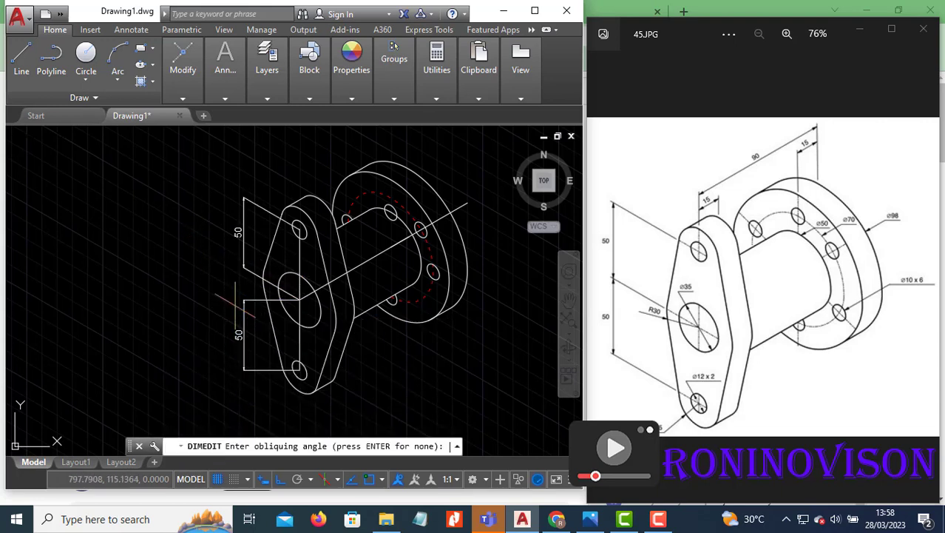
pyautogui.click(296, 298)
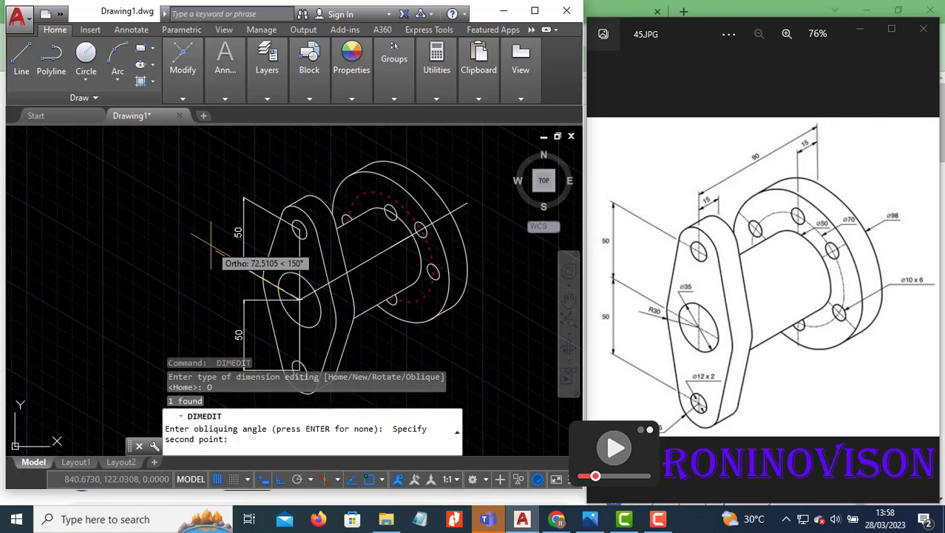
pyautogui.click(194, 233)
pyautogui.press('Escape')
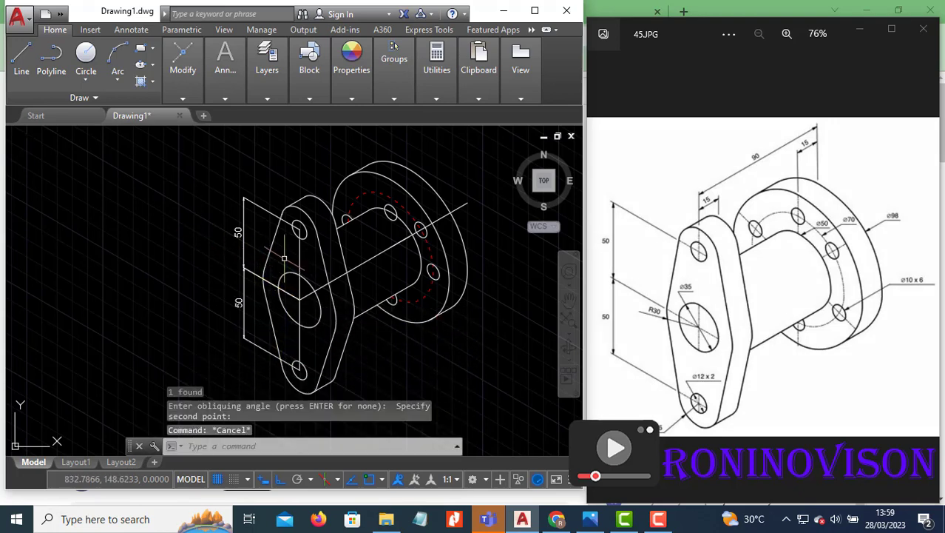
pyautogui.moveTo(224, 98)
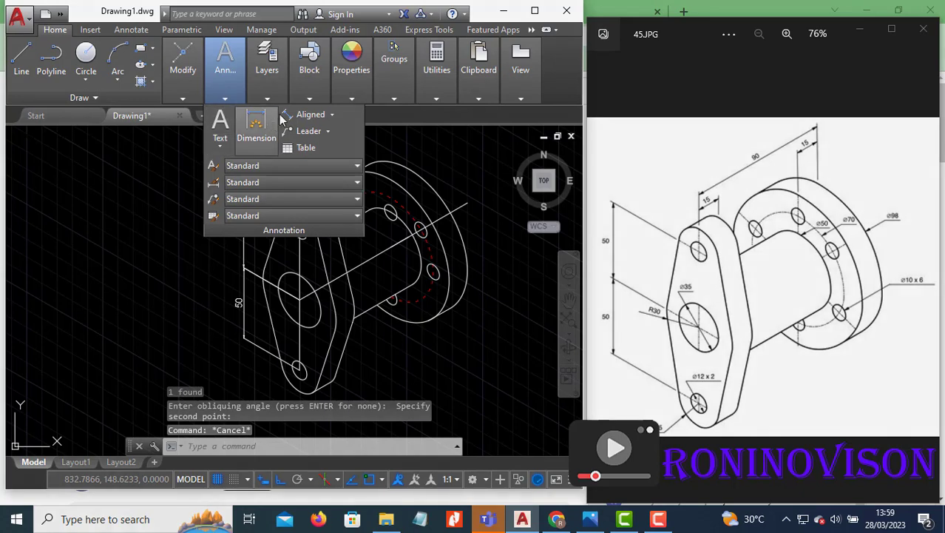
pyautogui.click(307, 115)
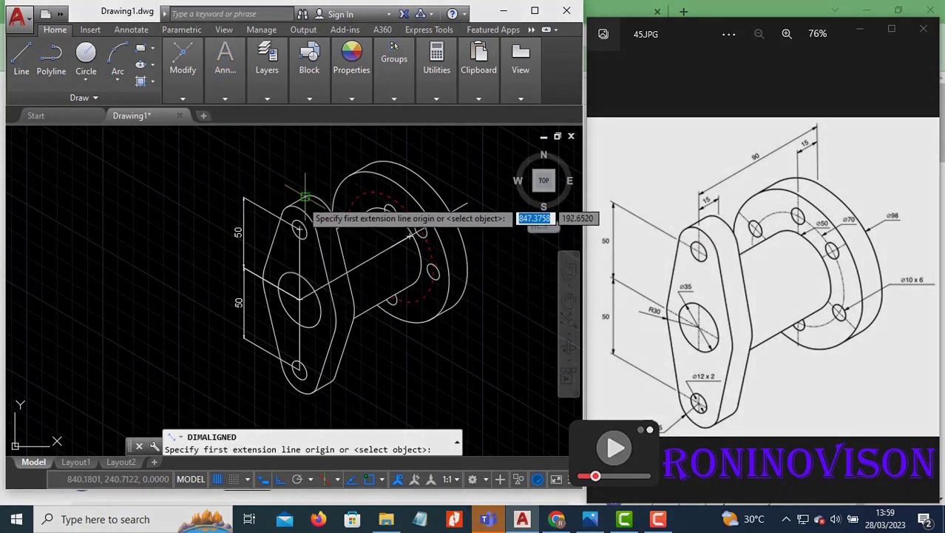
pyautogui.click(289, 206)
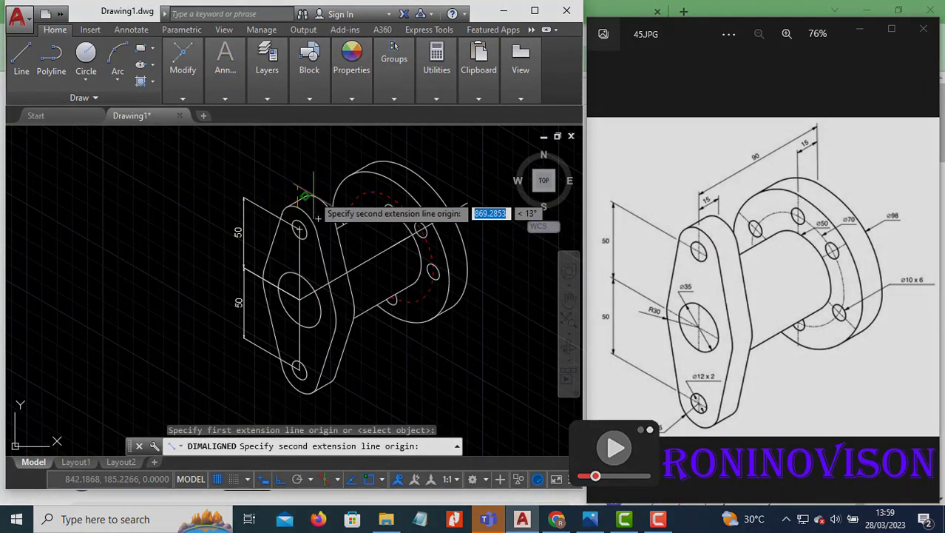
pyautogui.scroll(4, 318, 217)
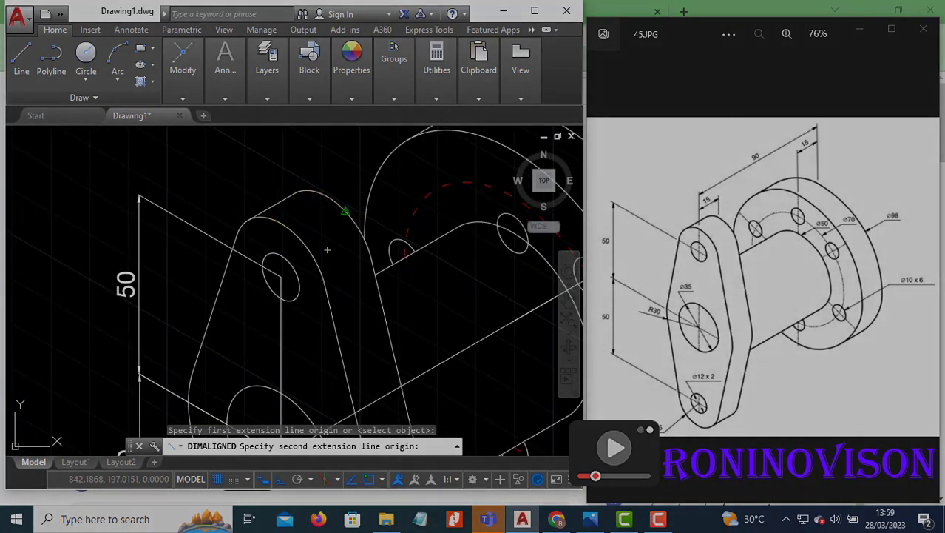
pyautogui.click(337, 211)
pyautogui.press('Escape')
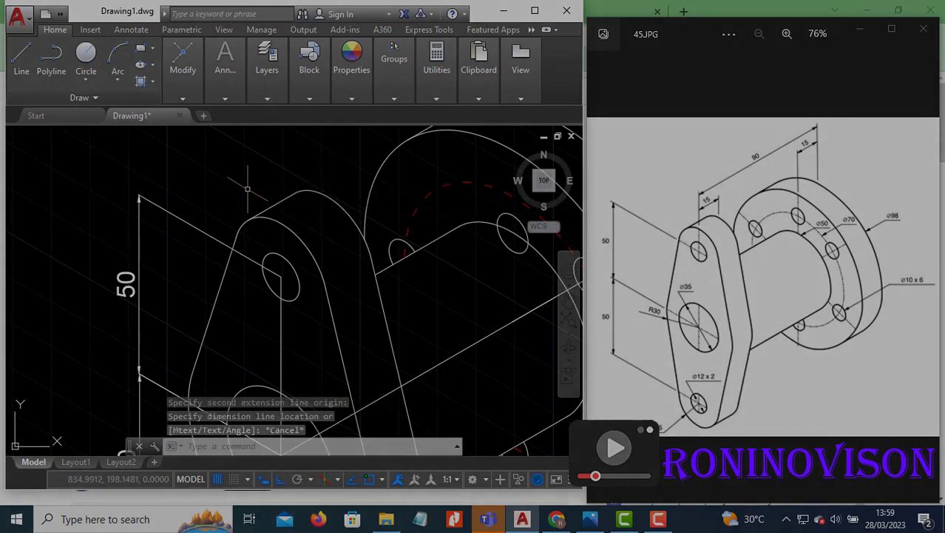
# - Add an aligned dimension for the front plate's thickness between its front and rear edges on the axis line, placed above the plate
pyautogui.scroll(-2, 292, 235)
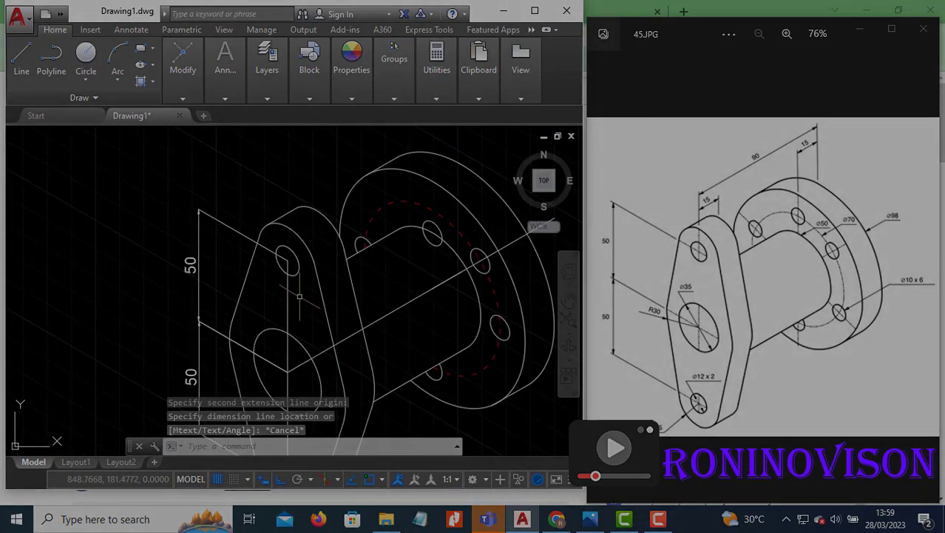
pyautogui.scroll(-2, 297, 327)
pyautogui.scroll(2, 312, 344)
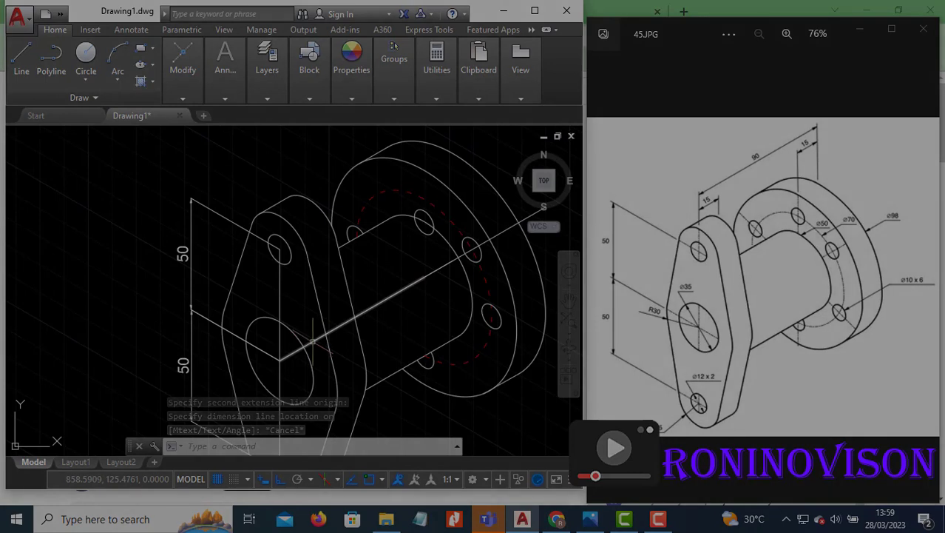
pyautogui.press('space')
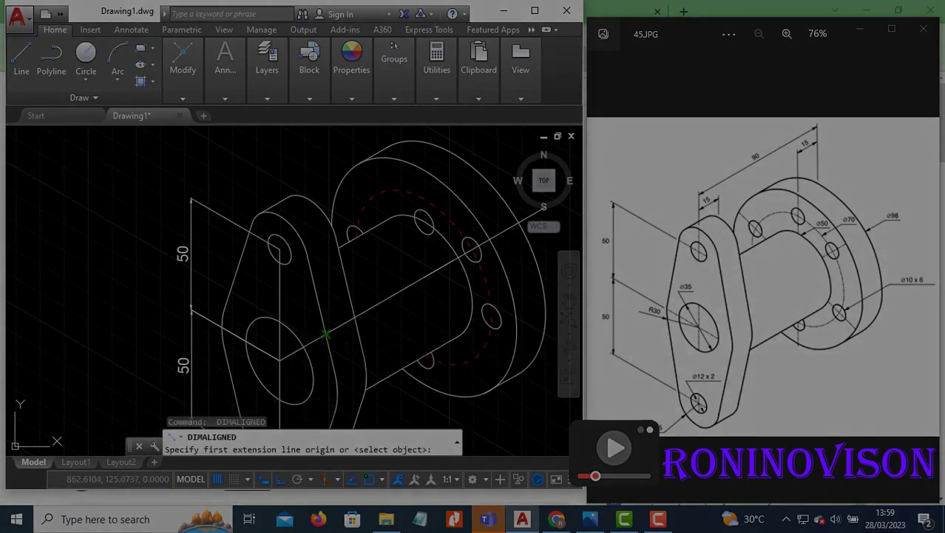
pyautogui.click(326, 334)
pyautogui.click(355, 318)
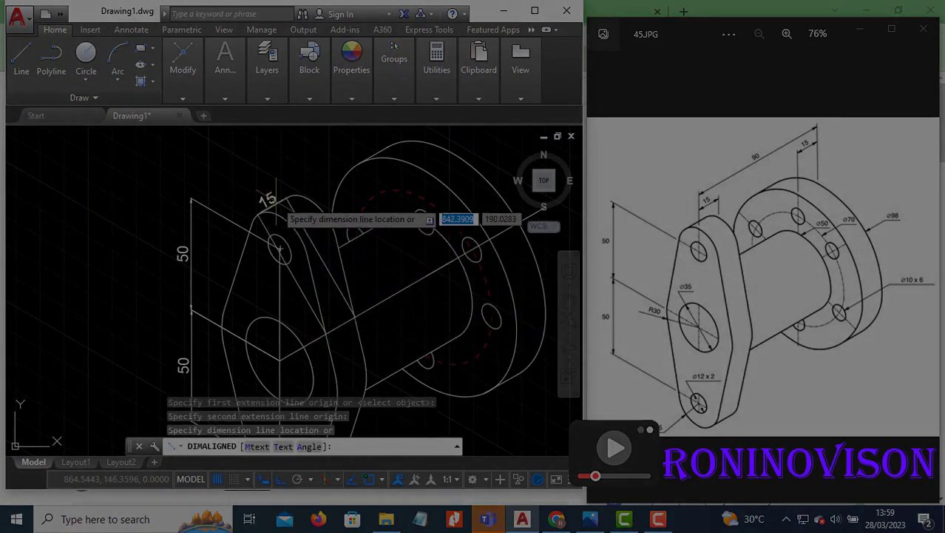
pyautogui.click(263, 163)
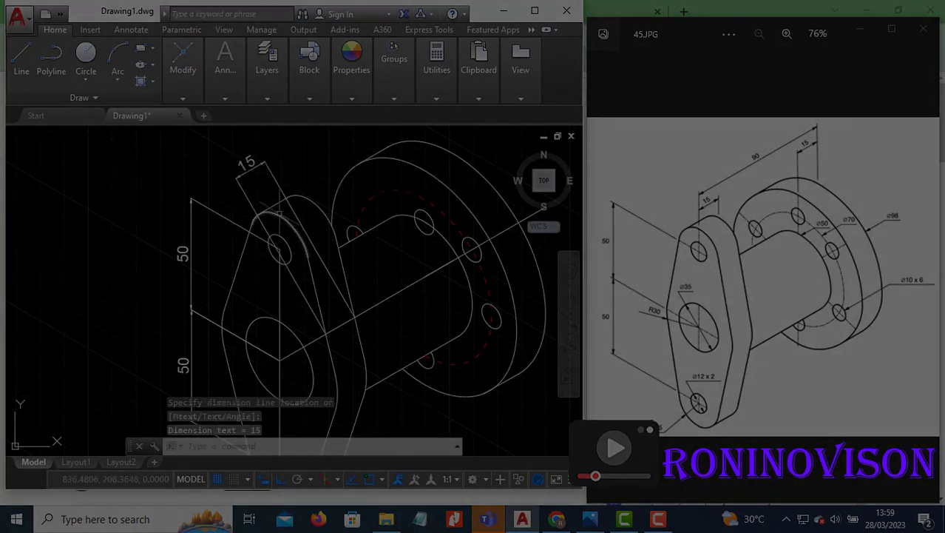
pyautogui.press('Return')
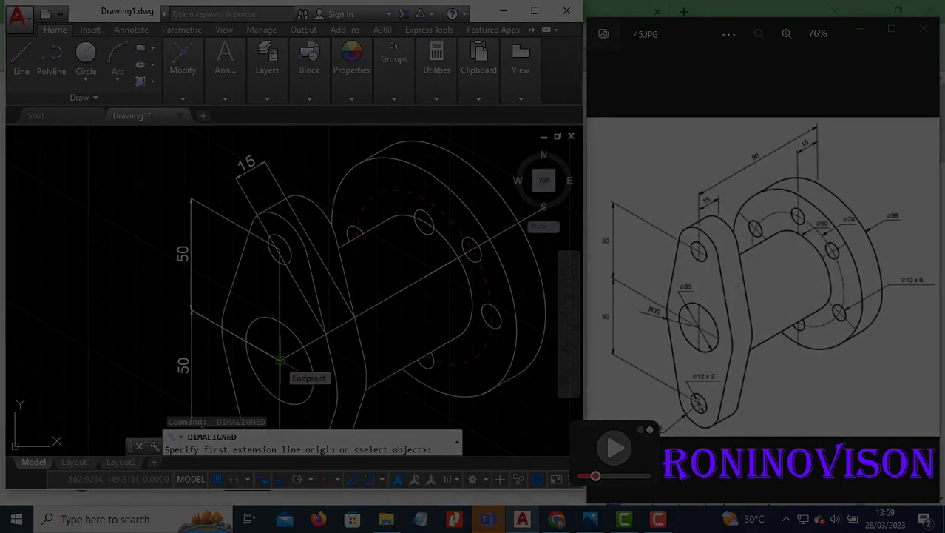
pyautogui.click(280, 360)
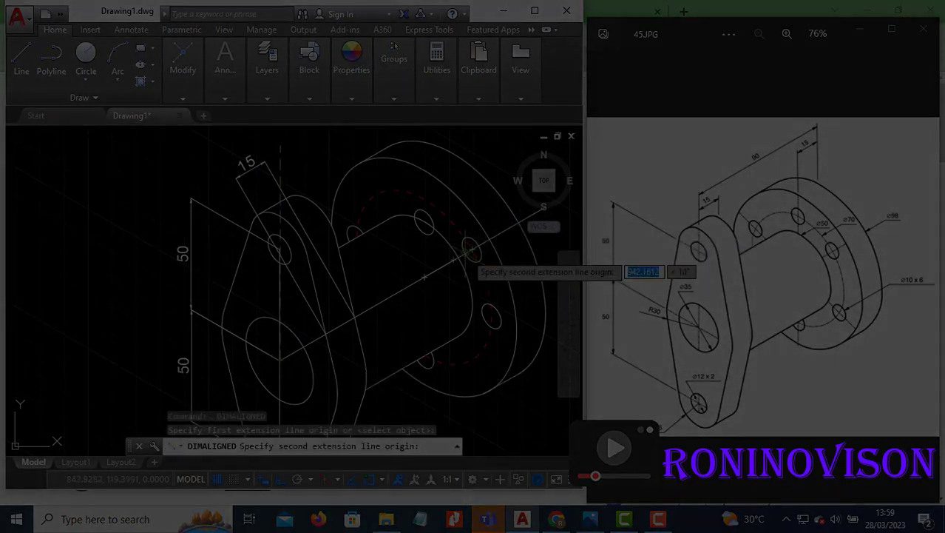
pyautogui.scroll(3, 463, 259)
pyautogui.scroll(-3, 353, 271)
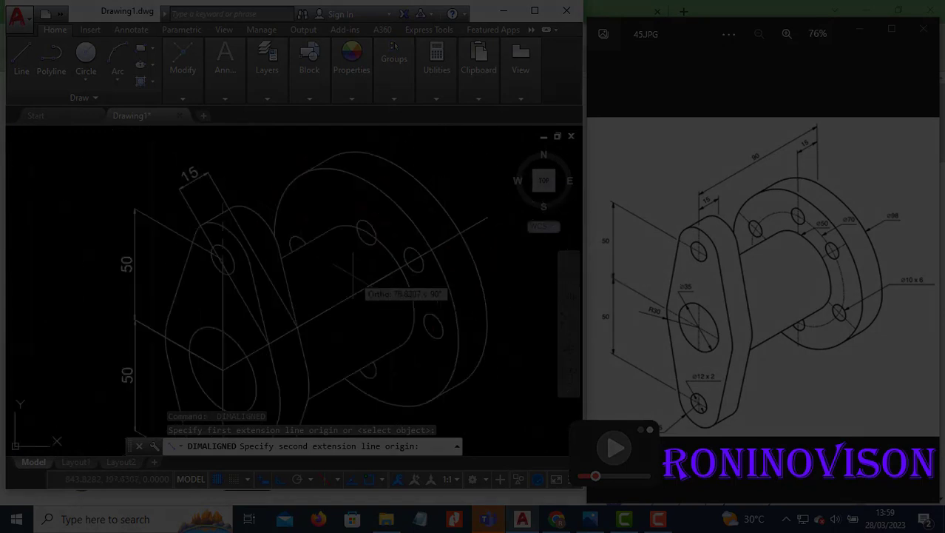
pyautogui.press('Escape')
# - Erase the extra axis line segment that extends past the rear flange
pyautogui.click(477, 229)
pyautogui.click(469, 211)
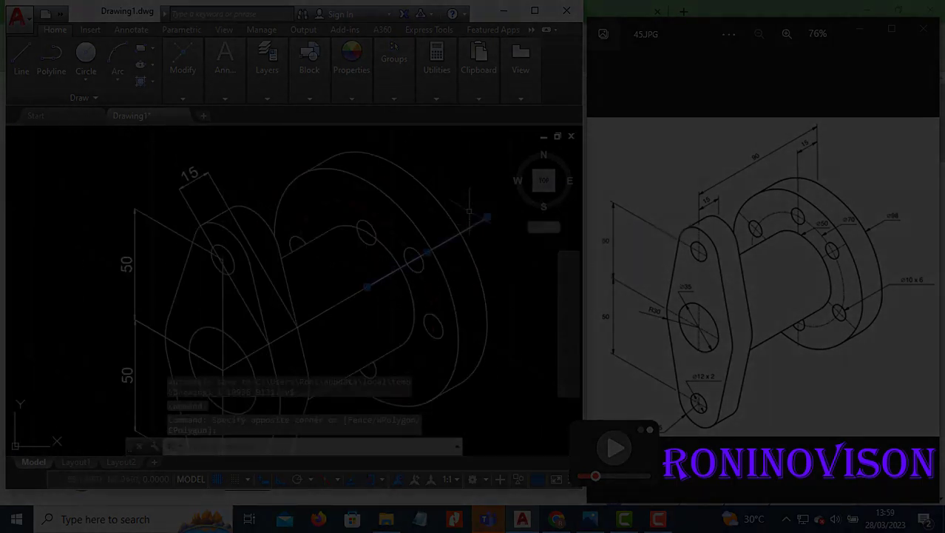
pyautogui.write('e')
pyautogui.press('Return')
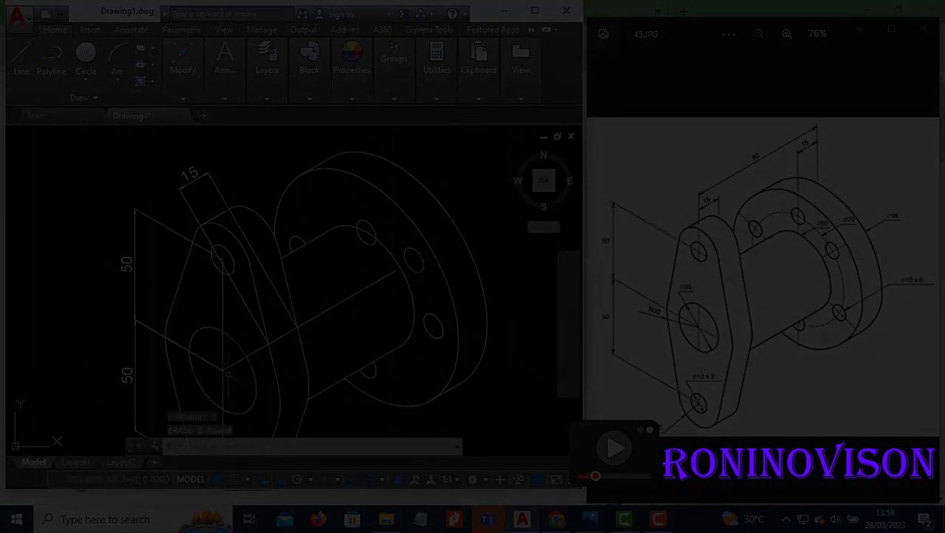
# - Add aligned dimensions for the overall length along the axis and for the rear flange's thickness, both placed above the part
pyautogui.click(221, 101)
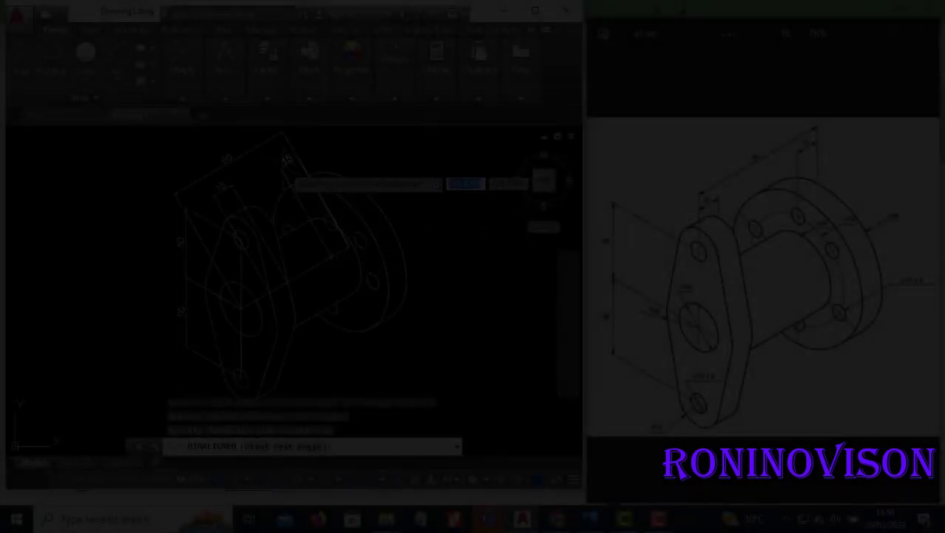
pyautogui.click(296, 166)
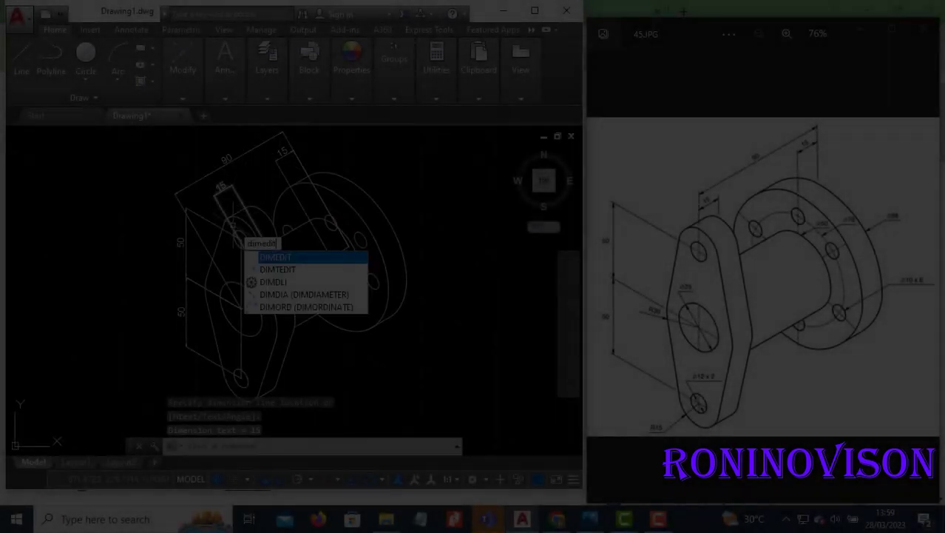
# - Oblique the overall length dimension with DIMEDIT, picking the vertical 90° direction from the bore centre to the upper hole's centre
pyautogui.write('t')
pyautogui.press('Return')
pyautogui.click(287, 303)
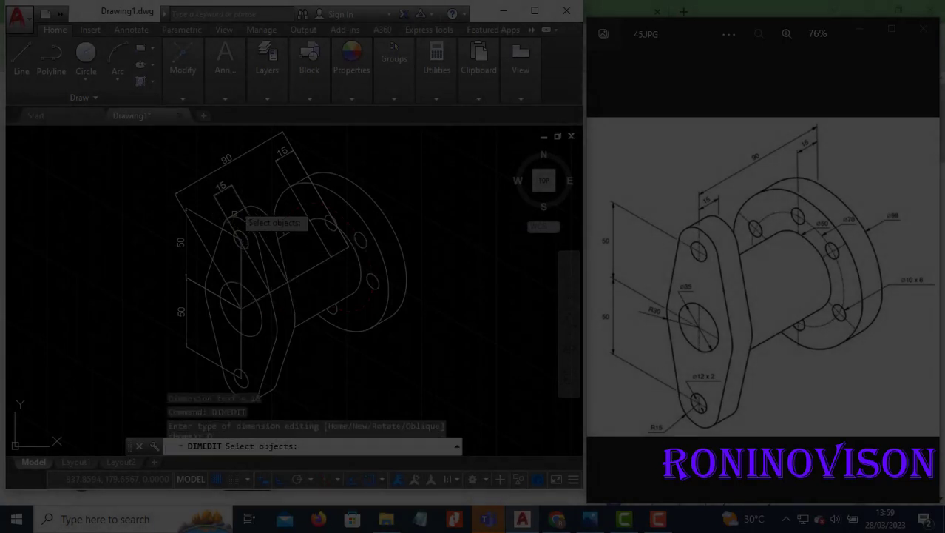
pyautogui.click(270, 137)
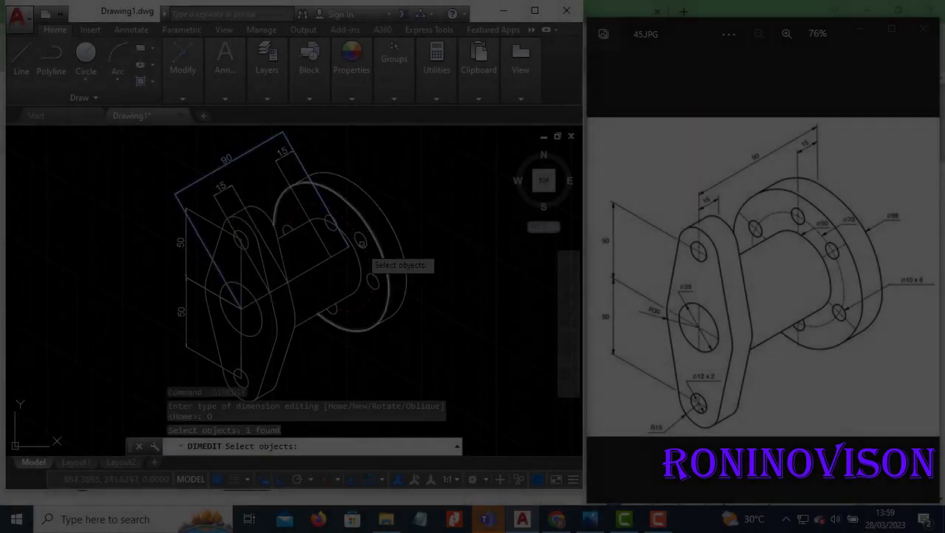
pyautogui.press('Return')
pyautogui.click(244, 311)
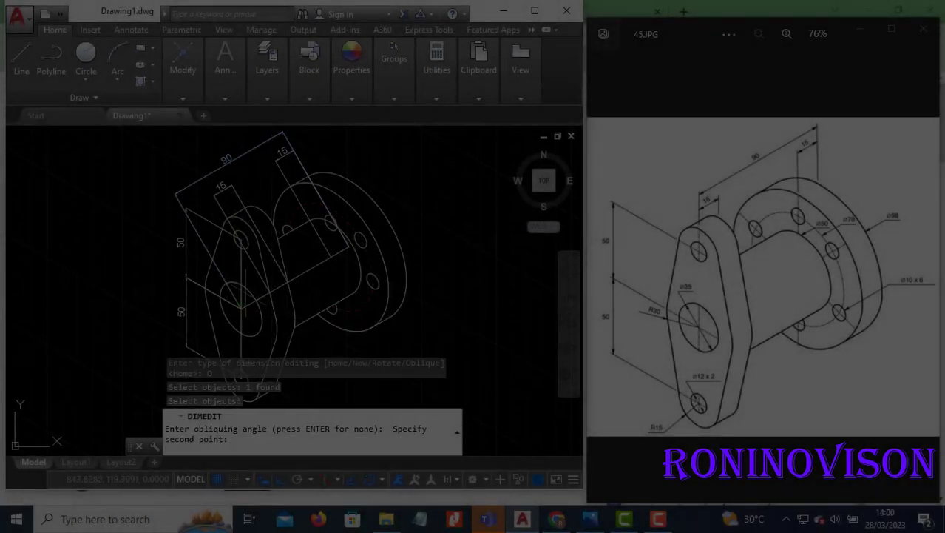
pyautogui.click(242, 240)
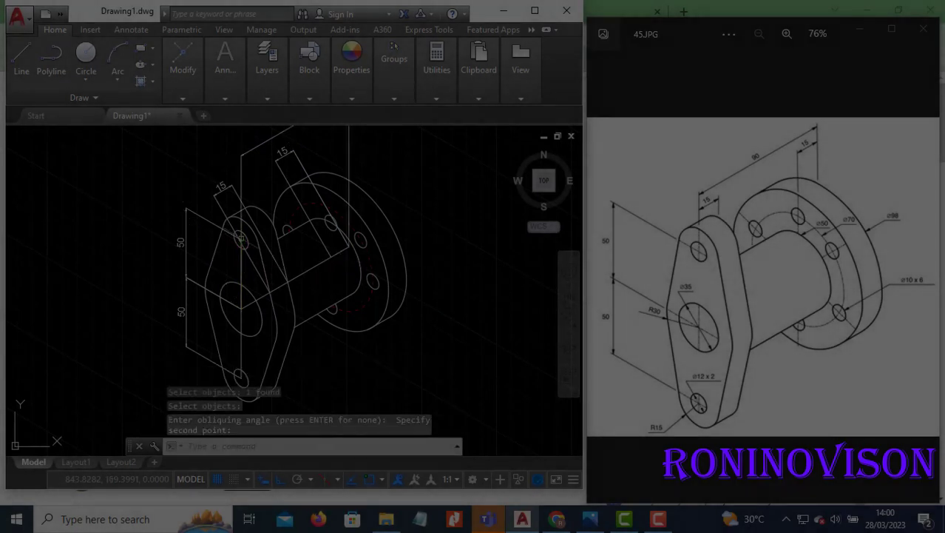
# - Oblique the rear flange's thickness dimension to the vertical 90° direction, picked from the bore centre to the upper hole's centre
pyautogui.scroll(-2, 266, 237)
pyautogui.press('Return')
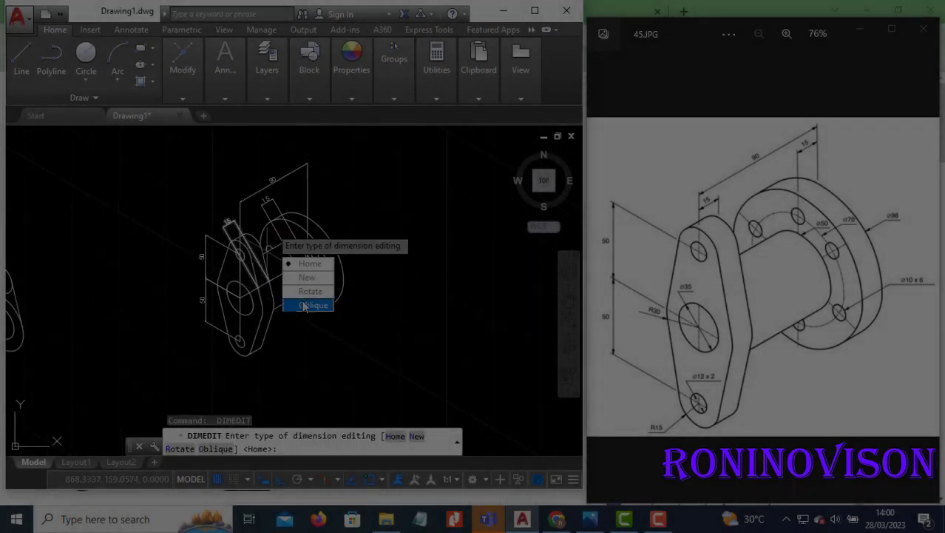
pyautogui.click(303, 306)
pyautogui.scroll(2, 262, 177)
pyautogui.click(264, 226)
pyautogui.press('Return')
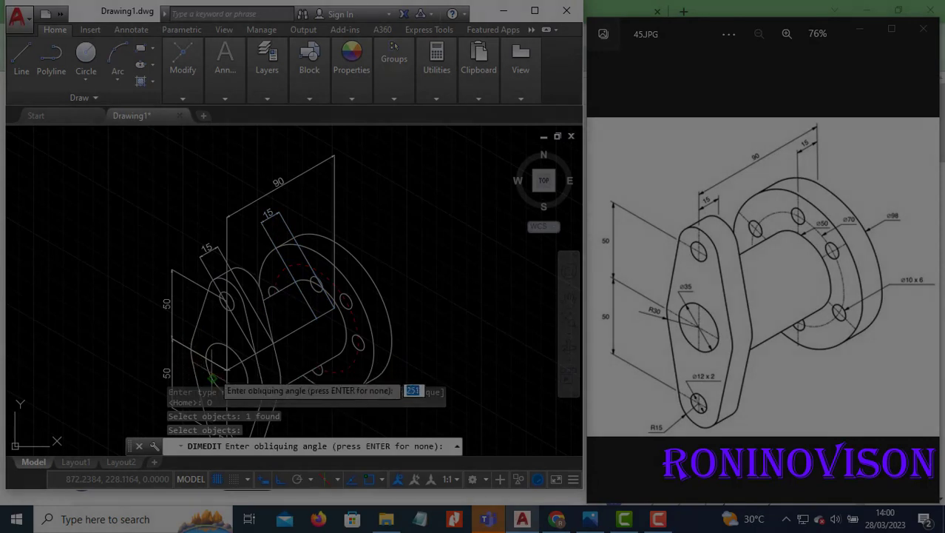
pyautogui.click(211, 379)
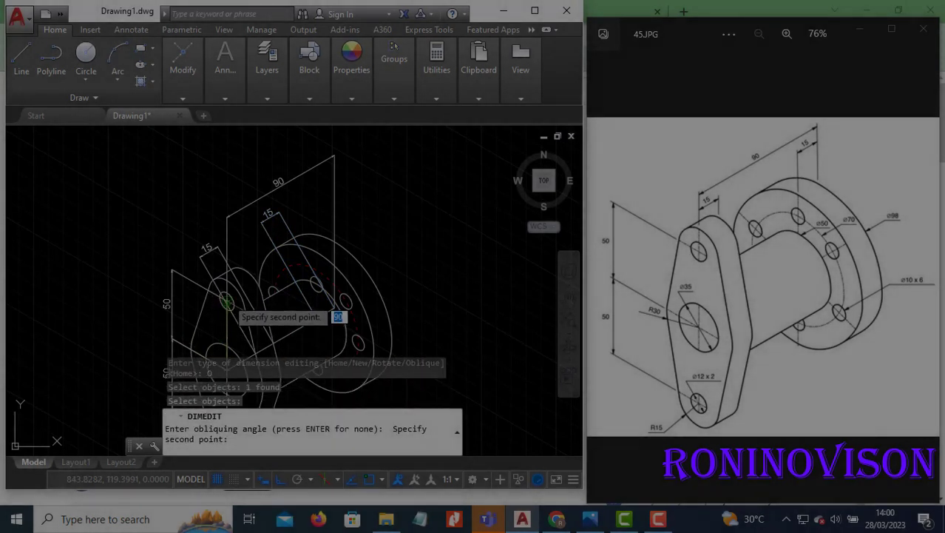
pyautogui.click(226, 301)
# - Oblique the front plate's thickness dimension to the vertical 90° direction, picked upward from the bore centre
pyautogui.press('Return')
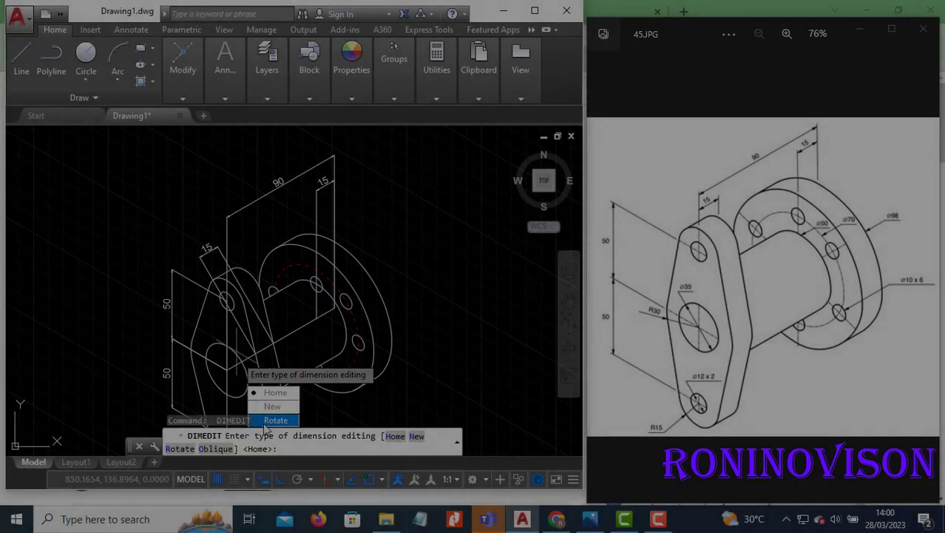
pyautogui.click(215, 448)
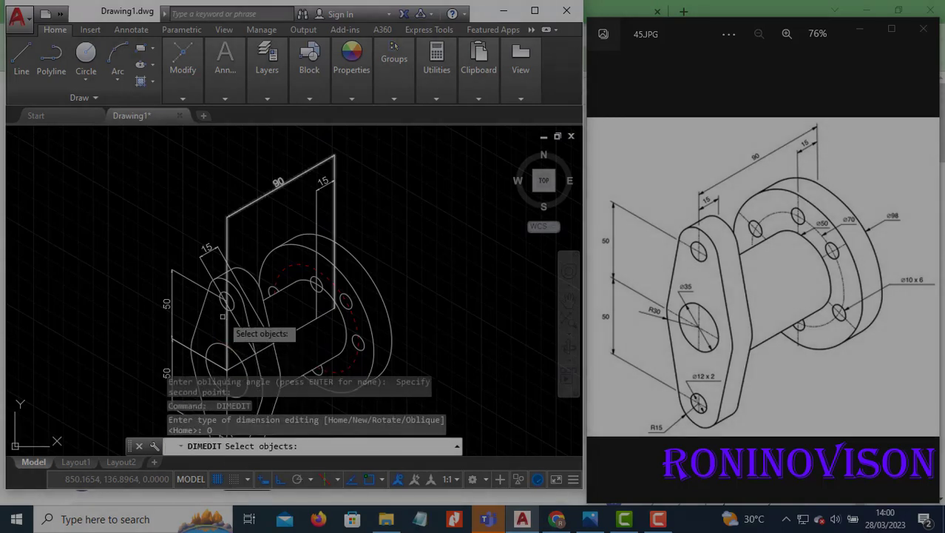
pyautogui.click(215, 267)
pyautogui.press('Return')
pyautogui.click(226, 370)
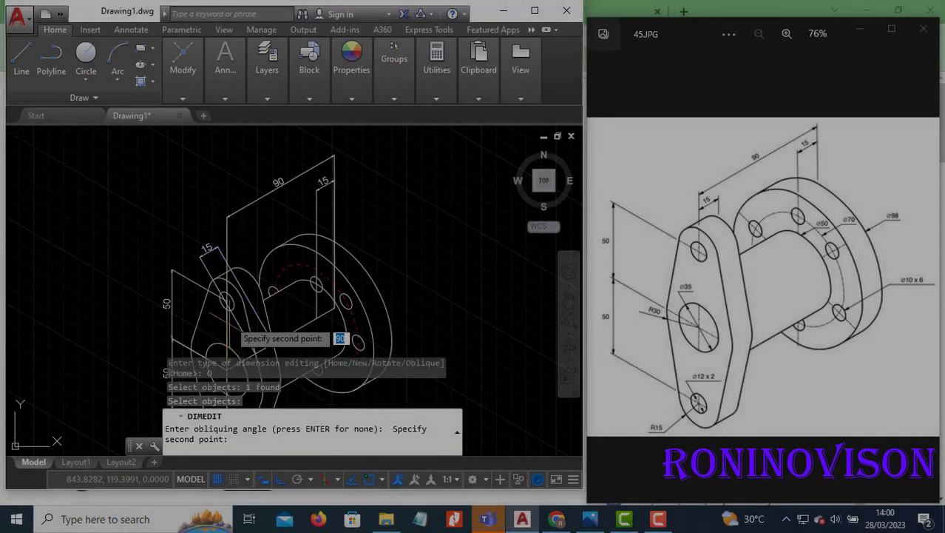
pyautogui.click(229, 240)
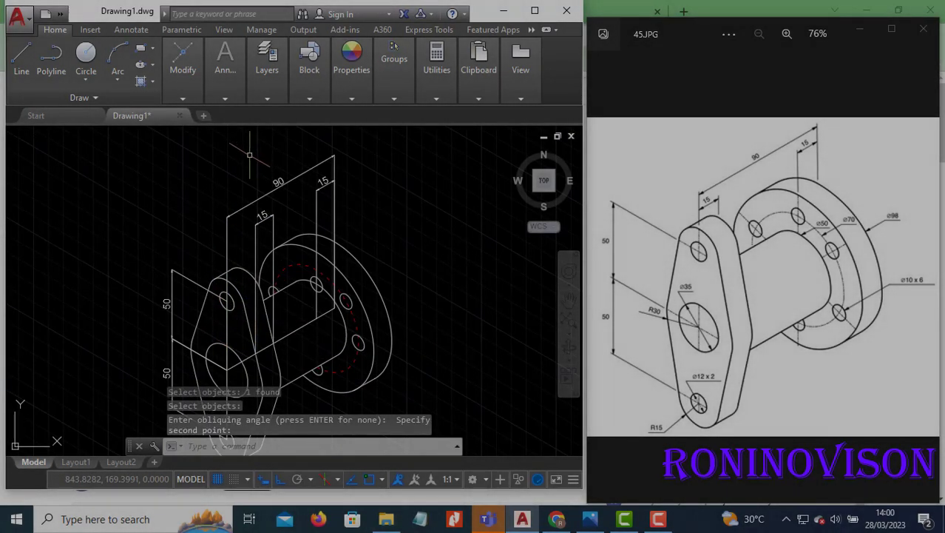
pyautogui.scroll(-2, 249, 155)
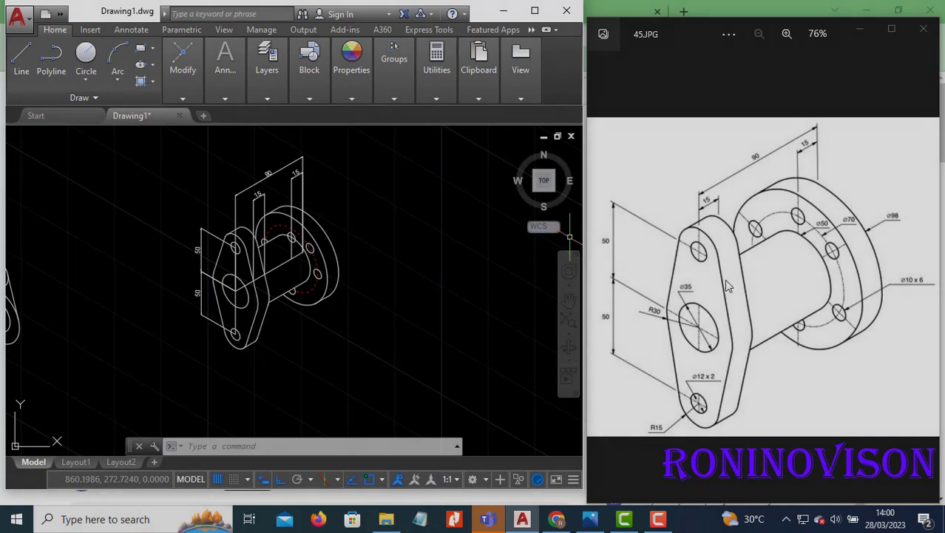
pyautogui.scroll(-2, 306, 252)
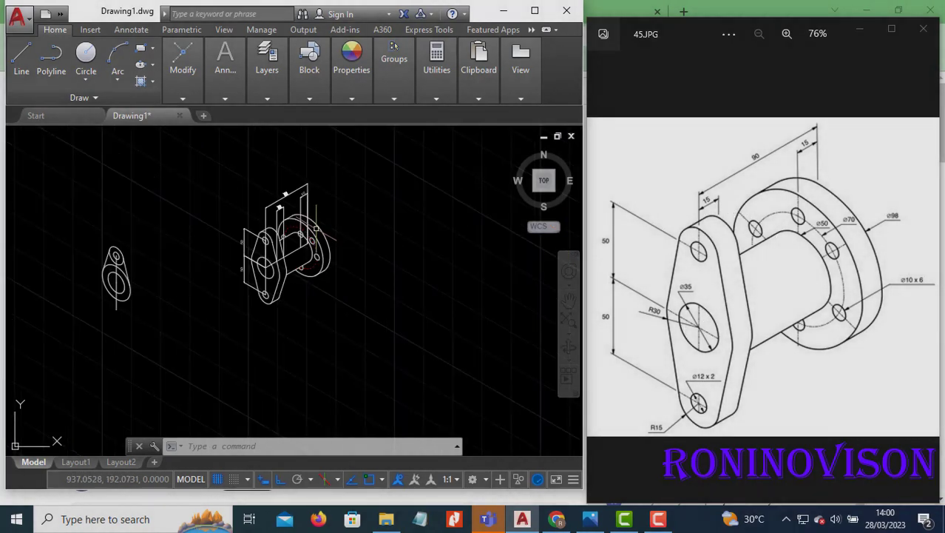
pyautogui.scroll(5, 309, 255)
pyautogui.scroll(-2, 309, 257)
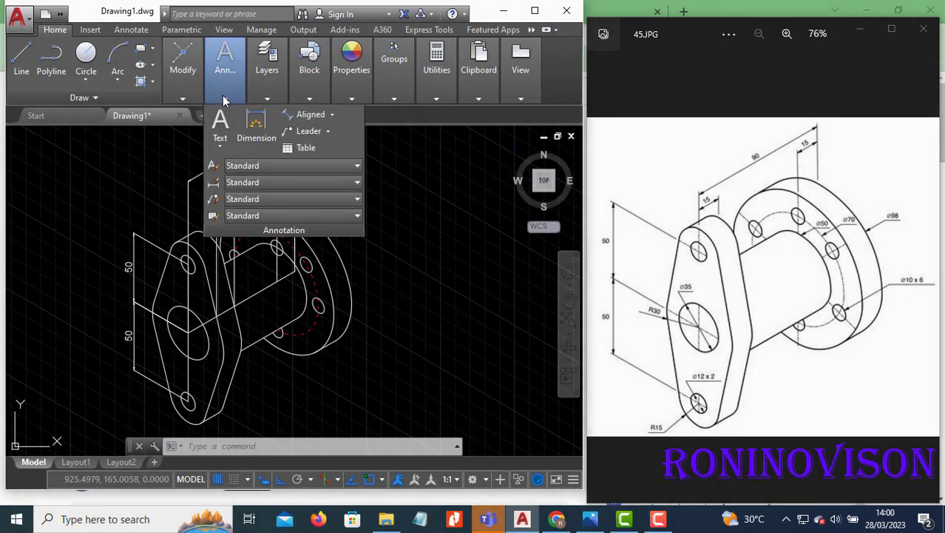
pyautogui.moveTo(294, 93)
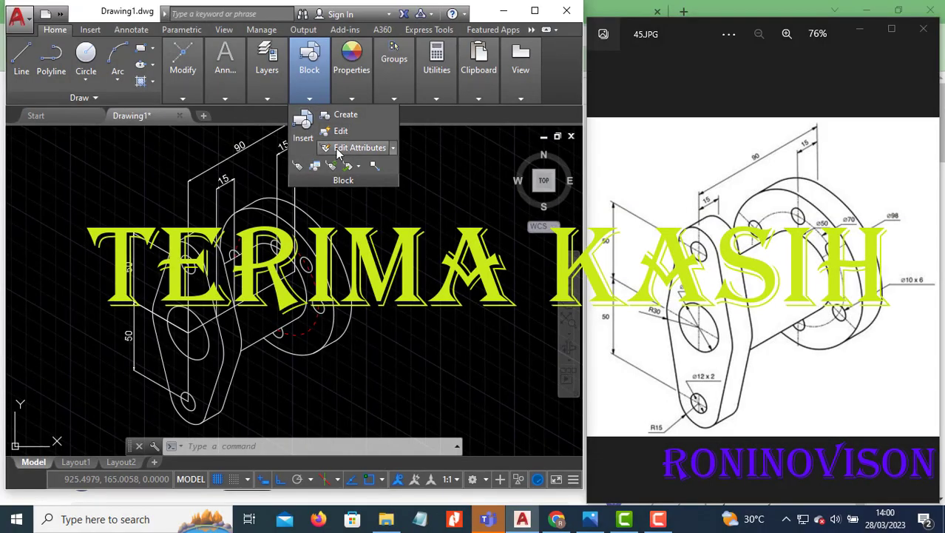
pyautogui.moveTo(185, 50)
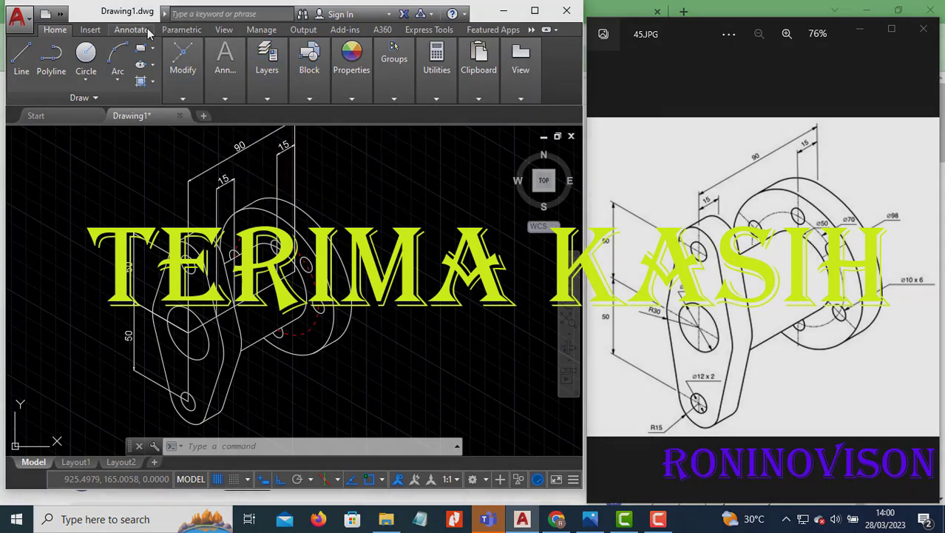
pyautogui.click(143, 31)
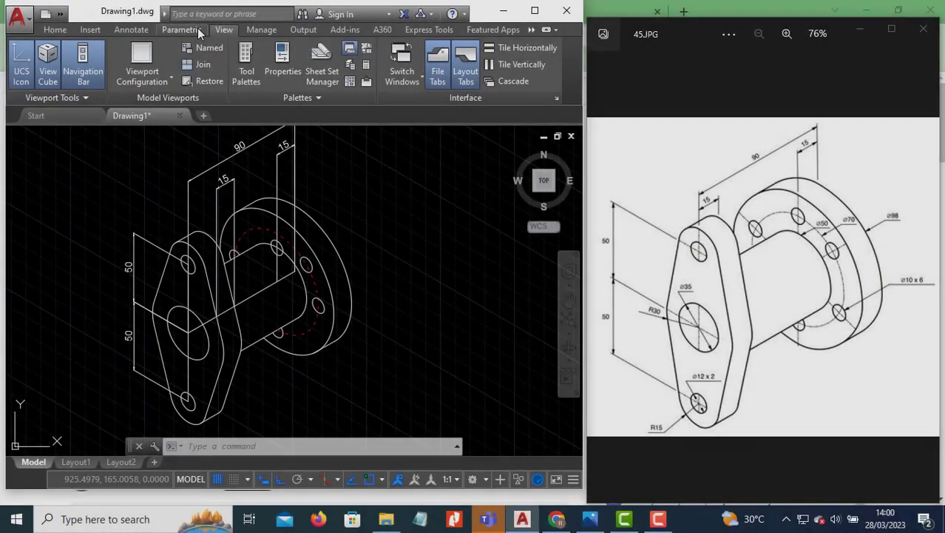
pyautogui.click(196, 28)
pyautogui.click(261, 31)
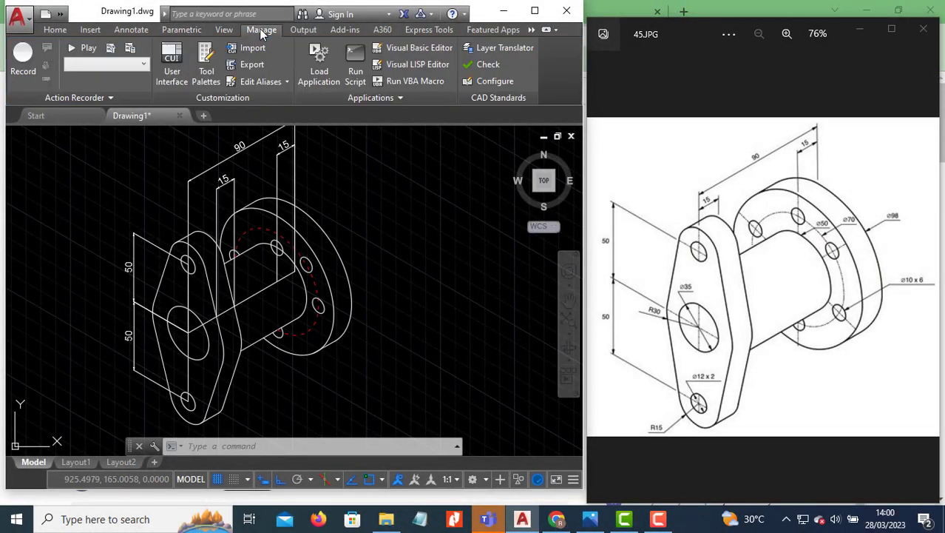
pyautogui.click(302, 30)
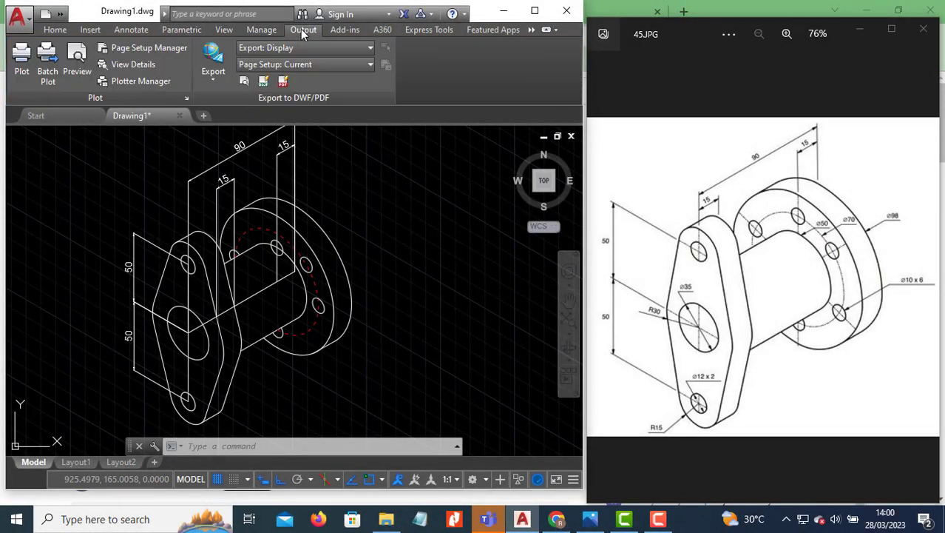
pyautogui.click(90, 29)
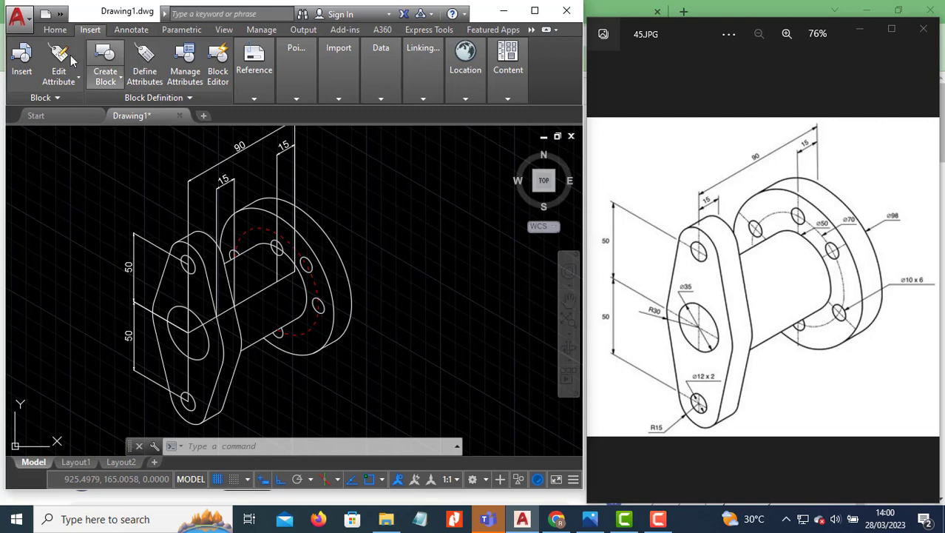
pyautogui.click(54, 30)
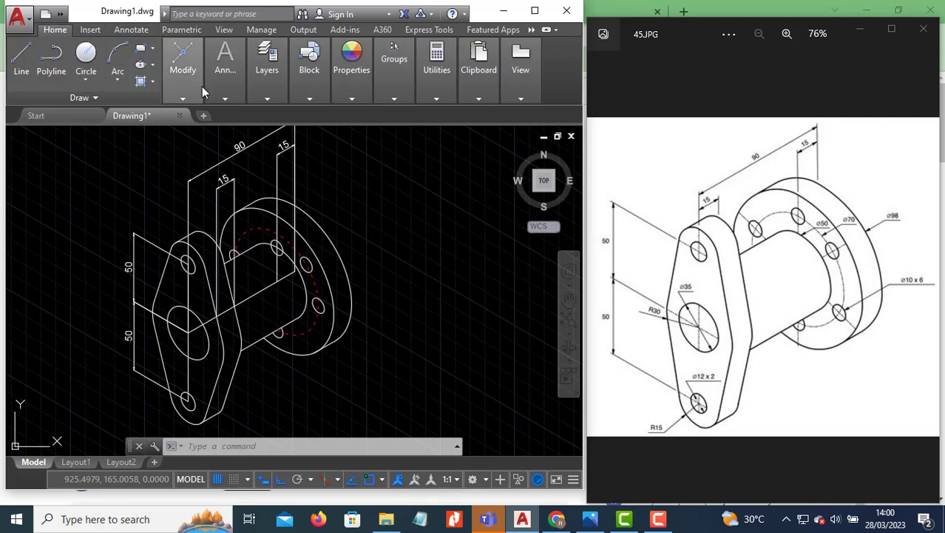
# - Add a multileader with its arrowhead on the rear flange's outer edge, turning Ortho off for a slanted leader and leaving its text empty
pyautogui.moveTo(222, 99)
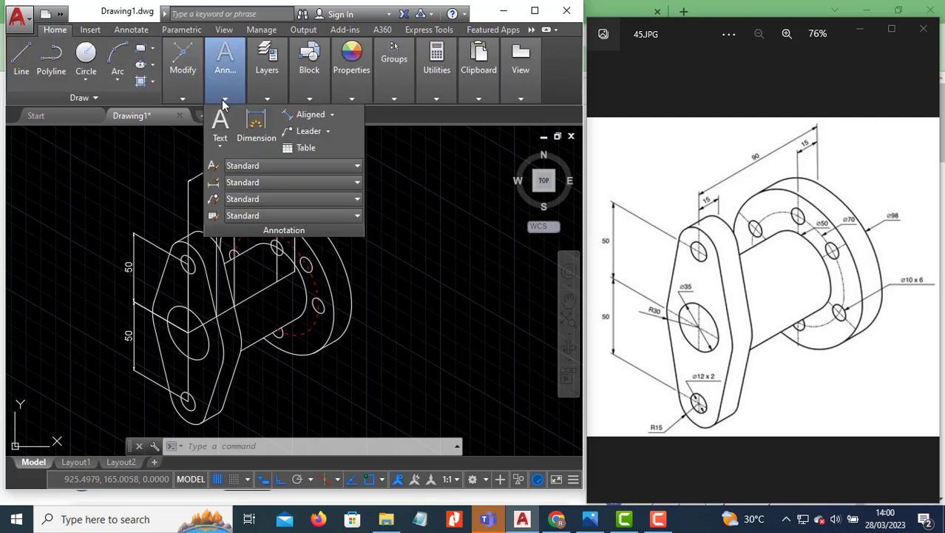
pyautogui.click(308, 132)
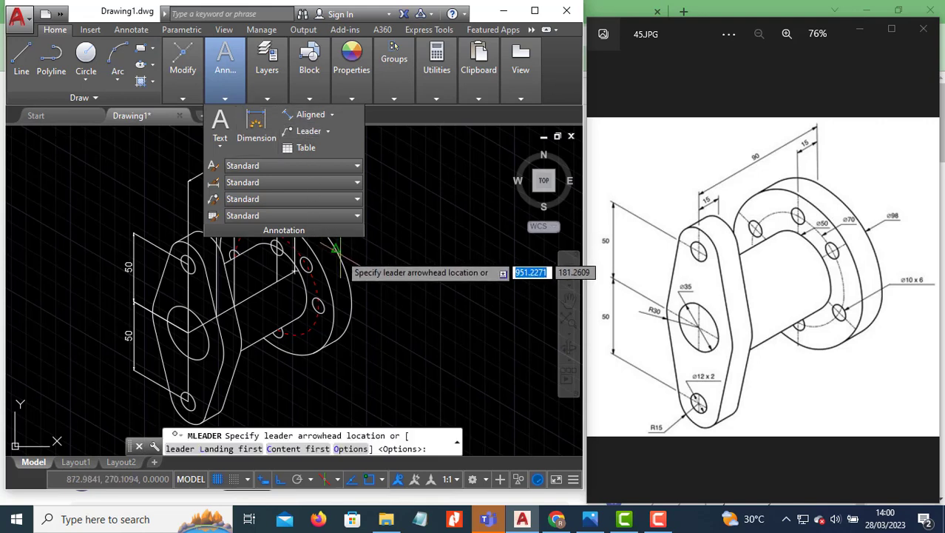
pyautogui.click(346, 250)
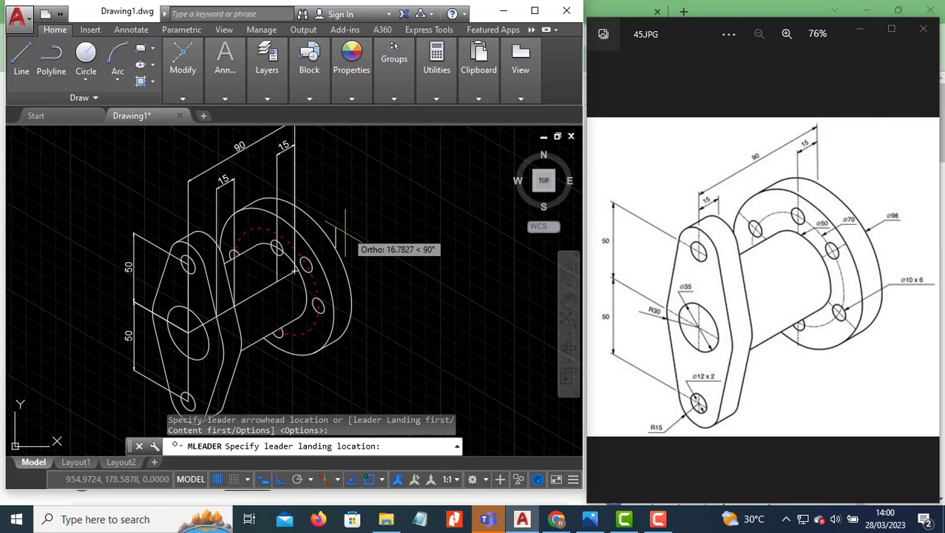
pyautogui.press('F9')
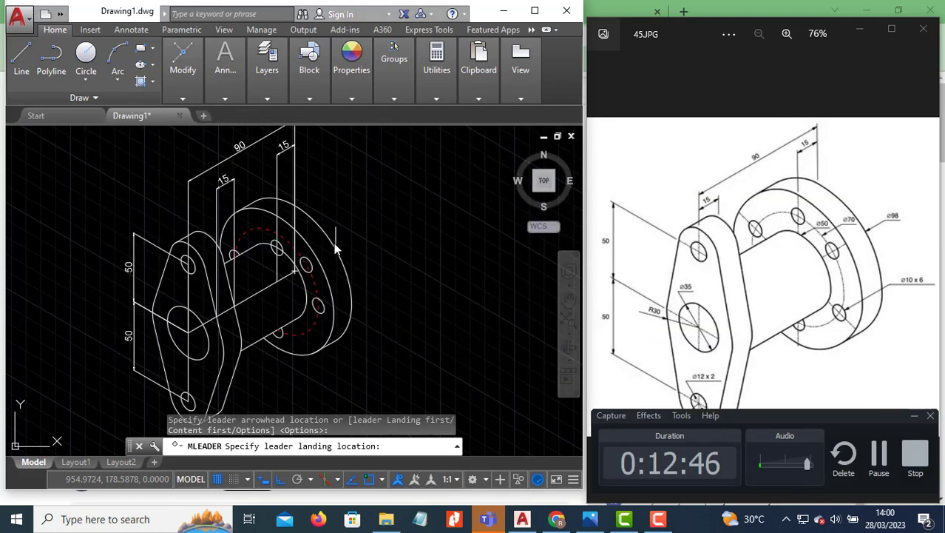
pyautogui.click(915, 417)
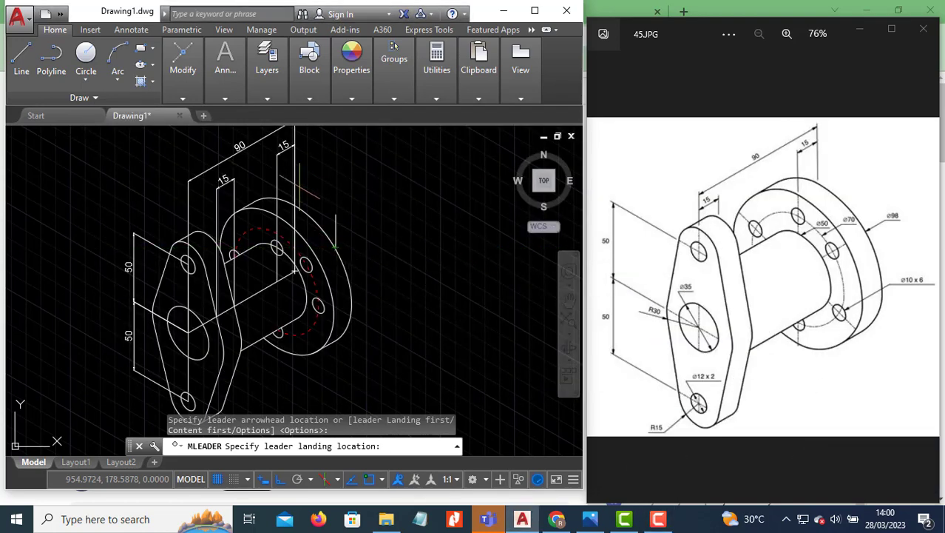
pyautogui.press('F8')
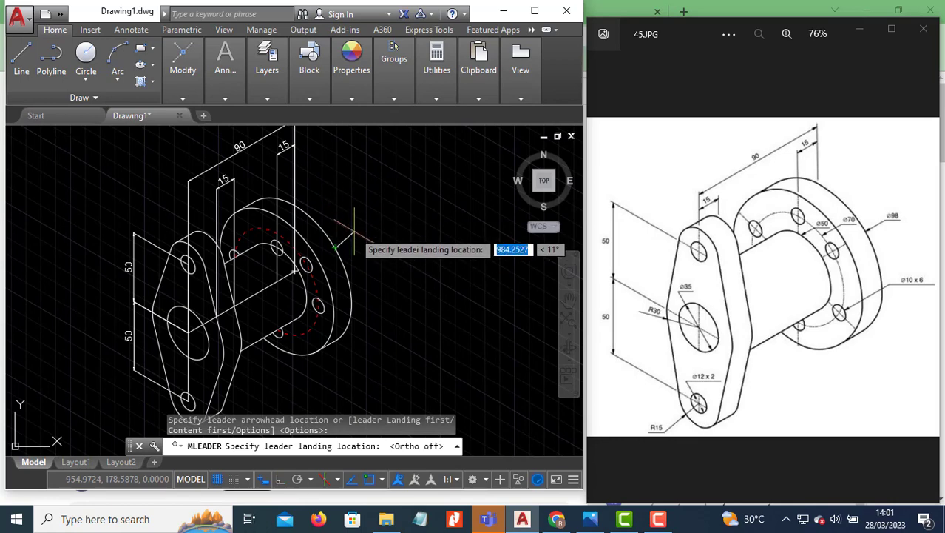
pyautogui.scroll(3, 337, 236)
pyautogui.click(337, 228)
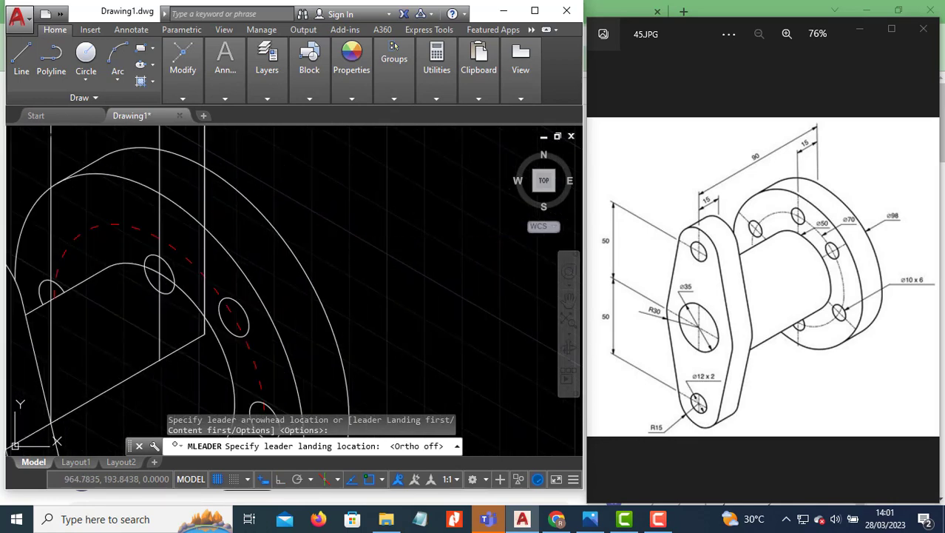
pyautogui.scroll(8, 317, 278)
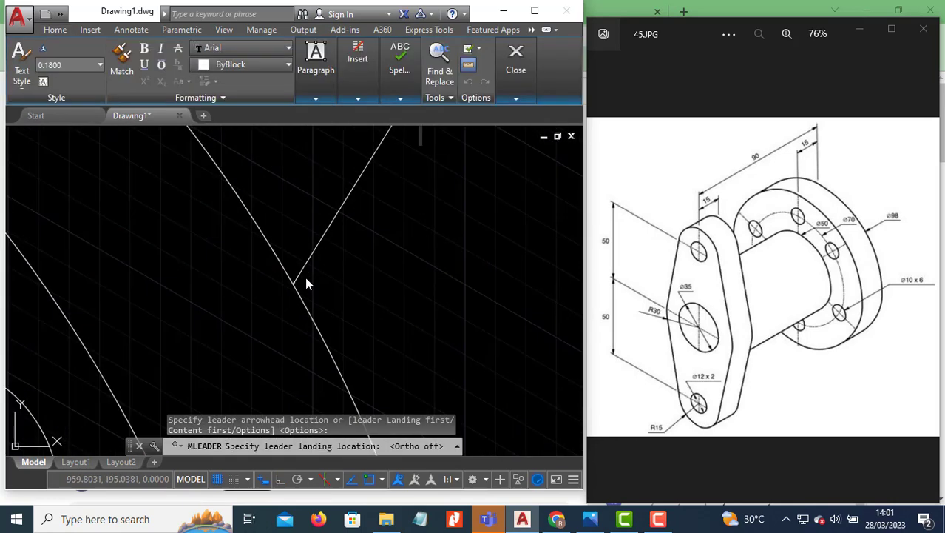
pyautogui.click(267, 317)
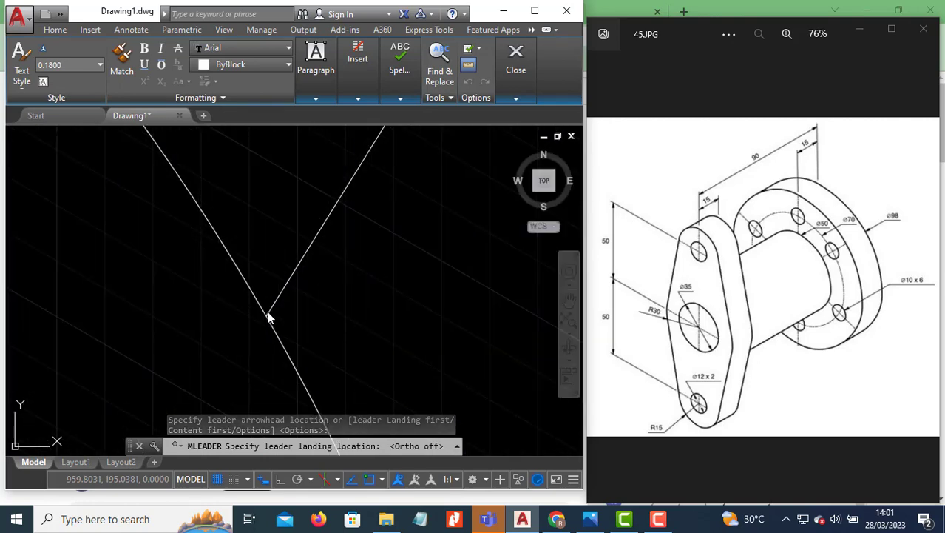
# - Set the rear flange leader's linetype scale to 10 in its properties
pyautogui.click(288, 297)
pyautogui.click(271, 283)
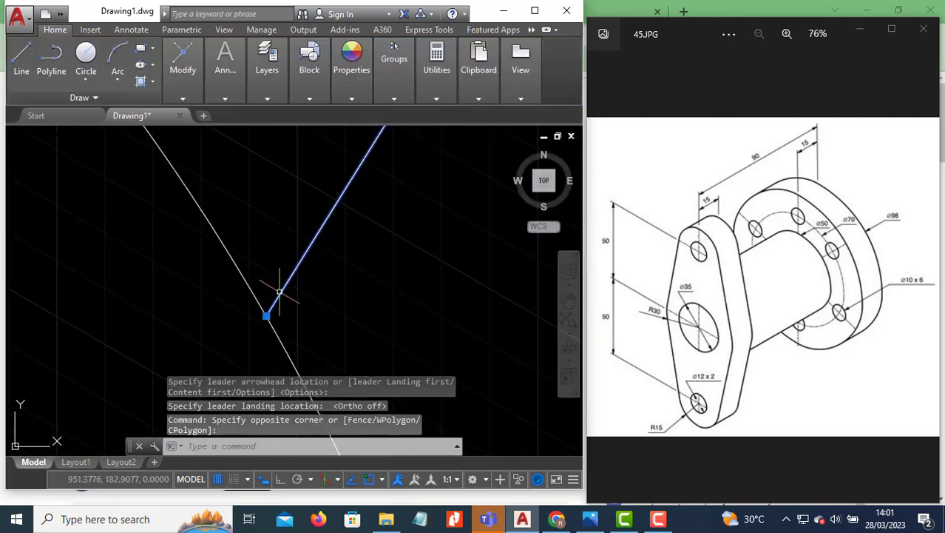
pyautogui.rightClick(280, 294)
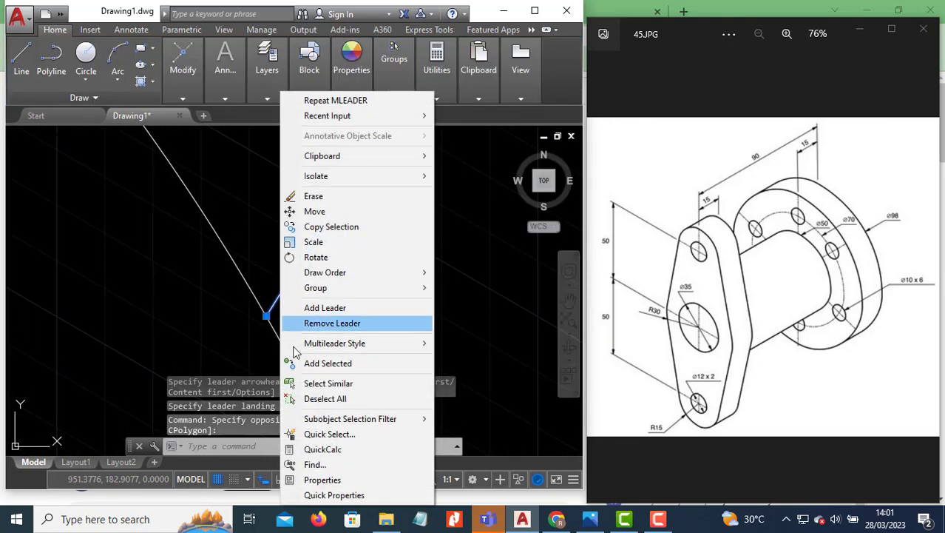
pyautogui.click(315, 478)
pyautogui.click(118, 124)
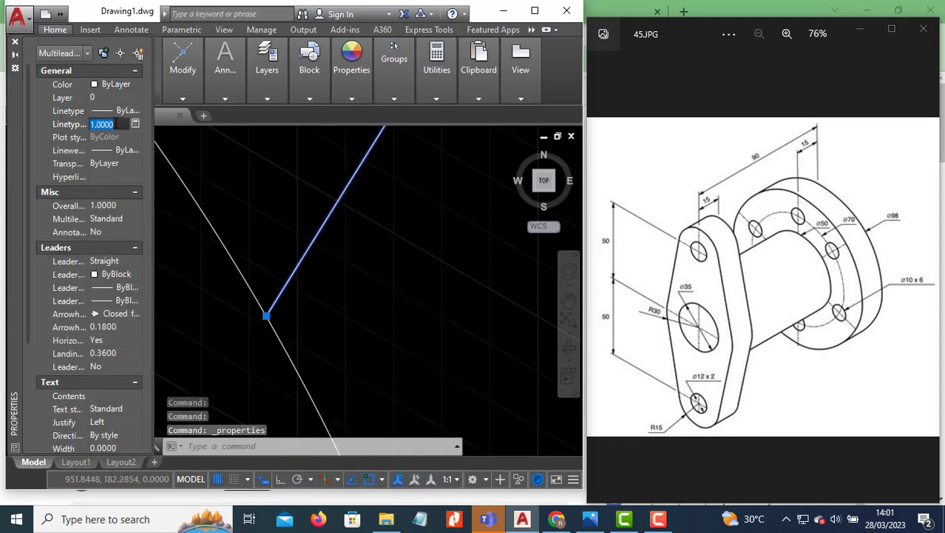
pyautogui.write('10')
pyautogui.press('Return')
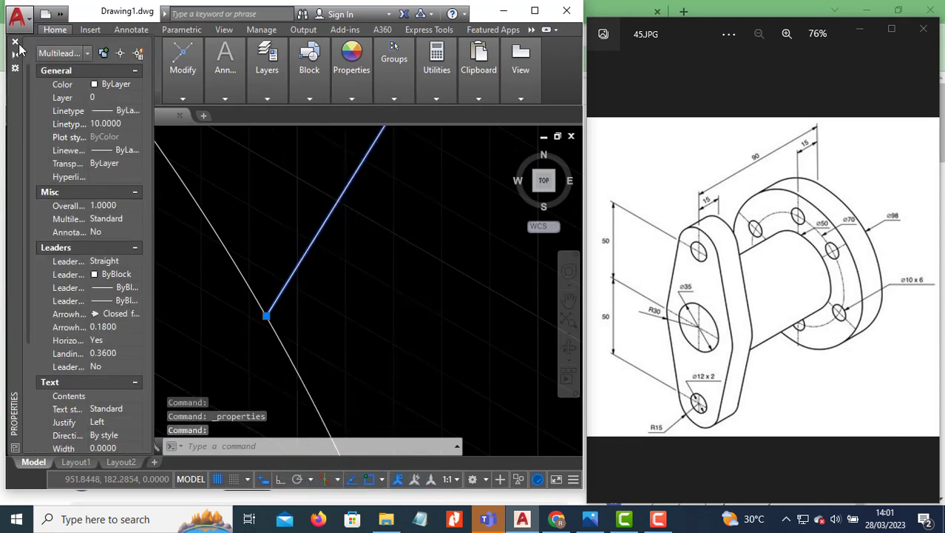
pyautogui.click(15, 43)
# - Examine the rear flange leader's landing line and arrowhead up close
pyautogui.scroll(-5, 201, 311)
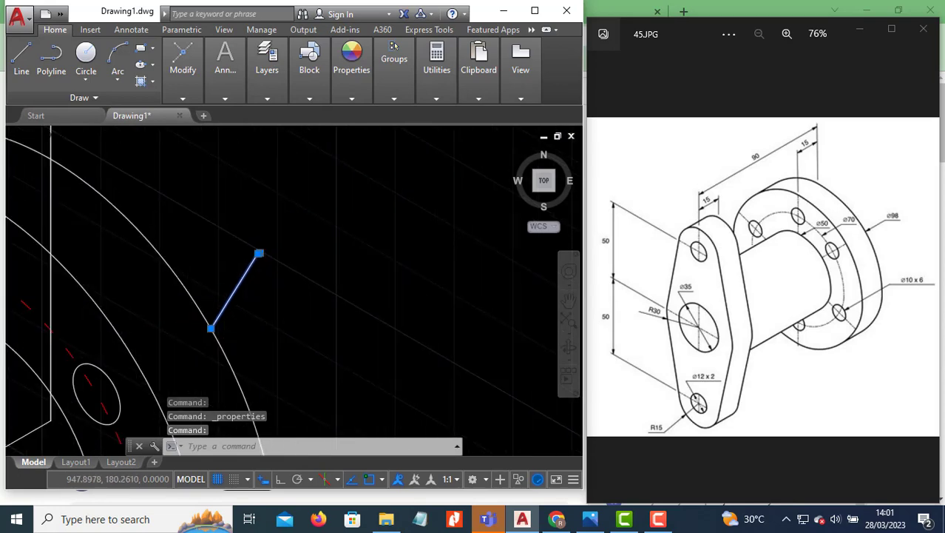
pyautogui.scroll(7, 252, 274)
pyautogui.scroll(-2, 256, 248)
pyautogui.scroll(6, 266, 195)
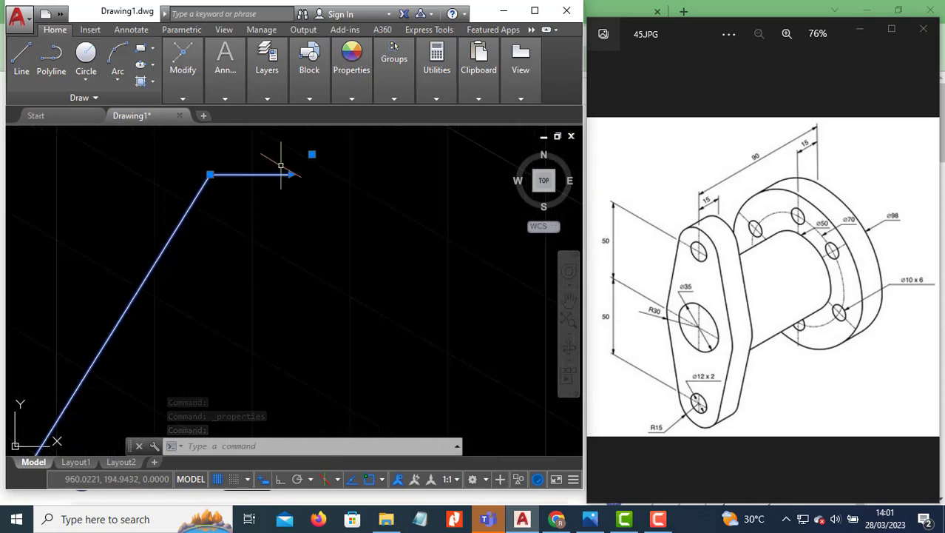
pyautogui.scroll(2, 284, 159)
pyautogui.scroll(-4, 390, 258)
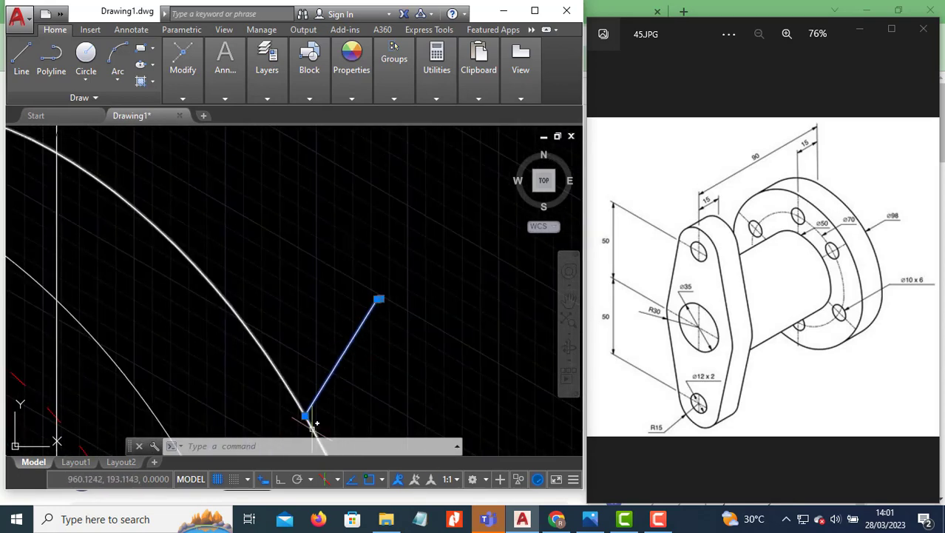
pyautogui.scroll(5, 312, 422)
pyautogui.scroll(5, 292, 237)
# - Set the rear flange leader's landing distance to 3, keeping the drawing open
pyautogui.click(289, 295)
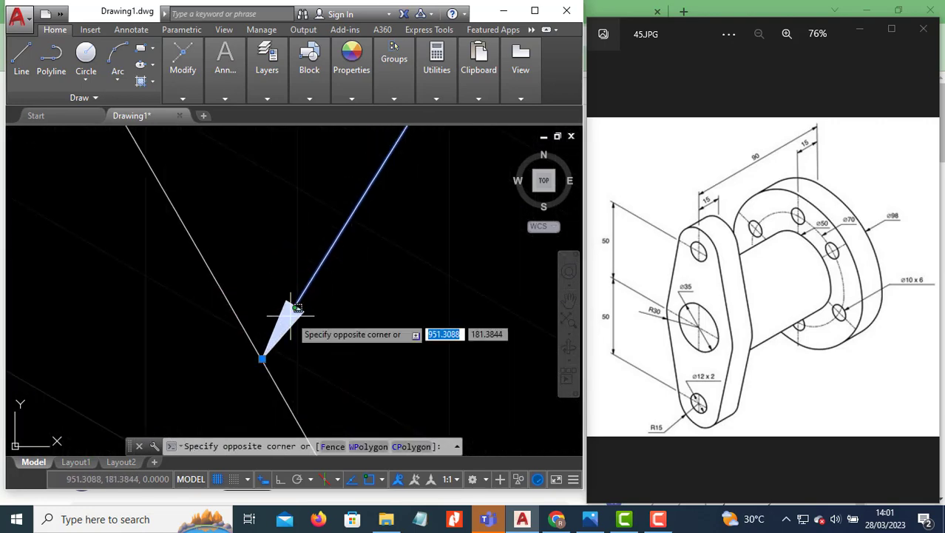
pyautogui.click(288, 299)
pyautogui.doubleClick(291, 301)
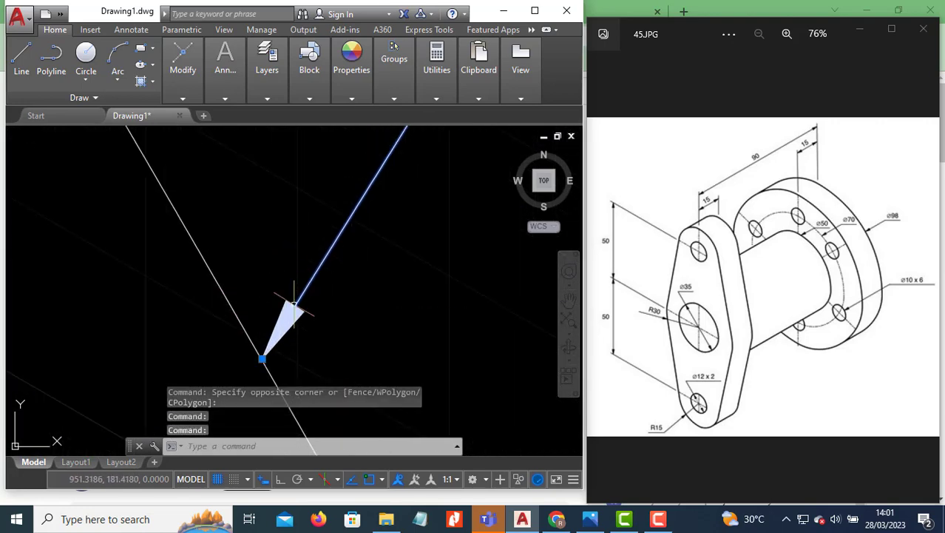
pyautogui.click(444, 210)
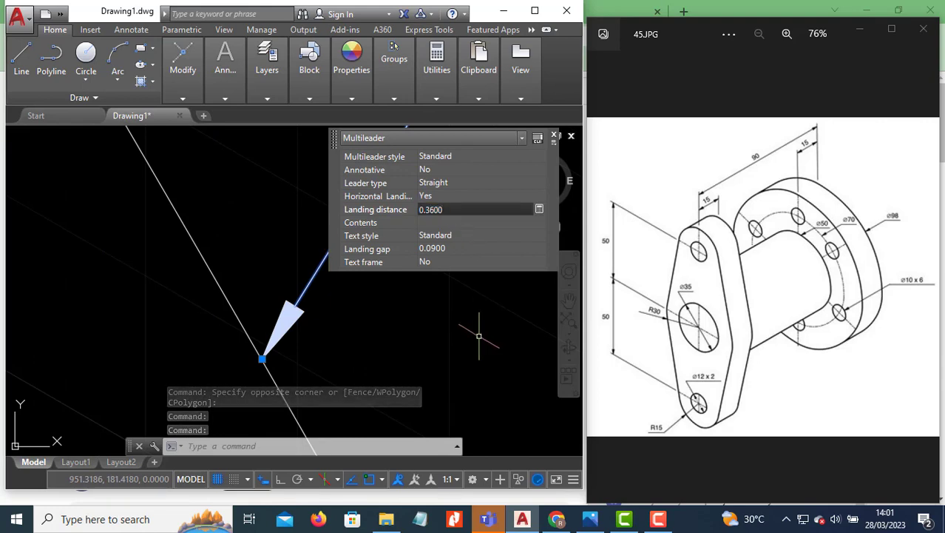
pyautogui.click(450, 209)
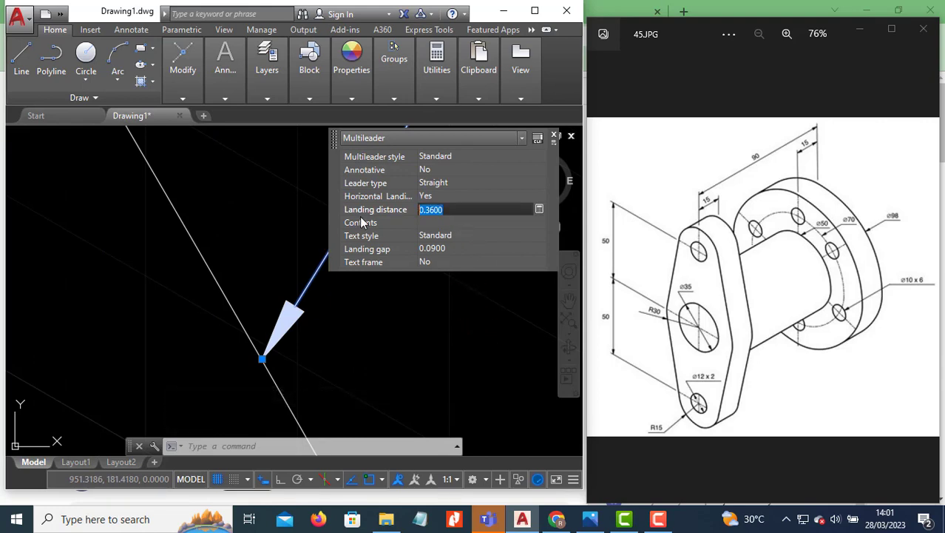
pyautogui.write('3')
pyautogui.press('Tab')
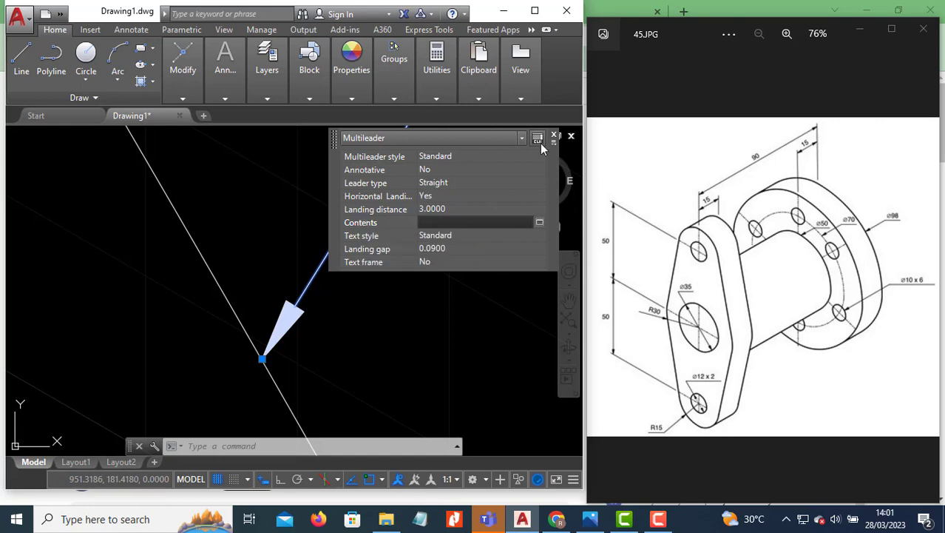
pyautogui.click(571, 137)
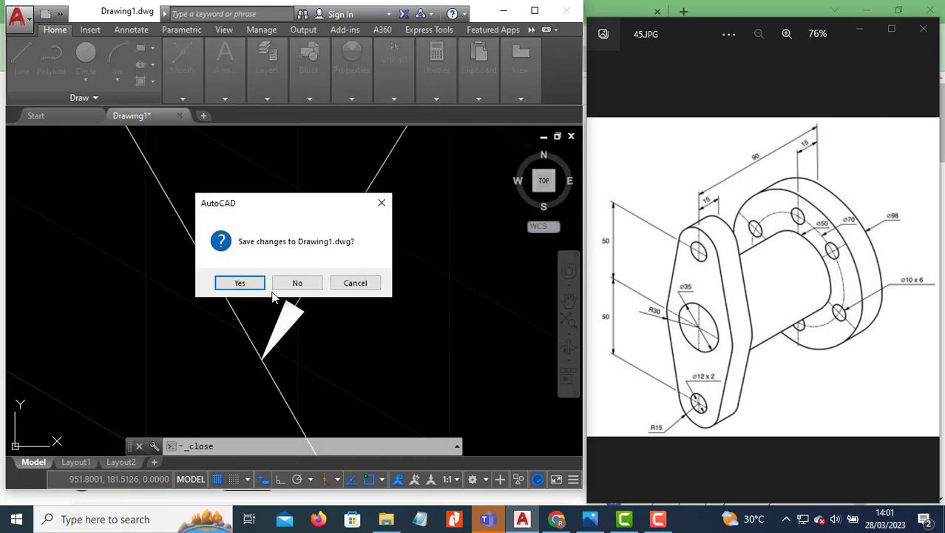
pyautogui.press('Escape')
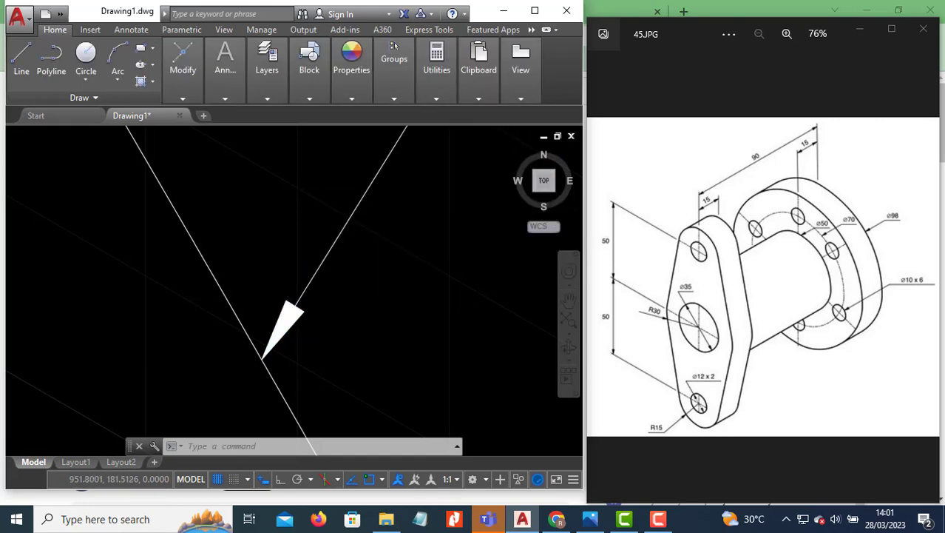
# - Change the color of the overall 90 length dimension to Red
pyautogui.scroll(-8, 302, 322)
pyautogui.scroll(-5, 304, 327)
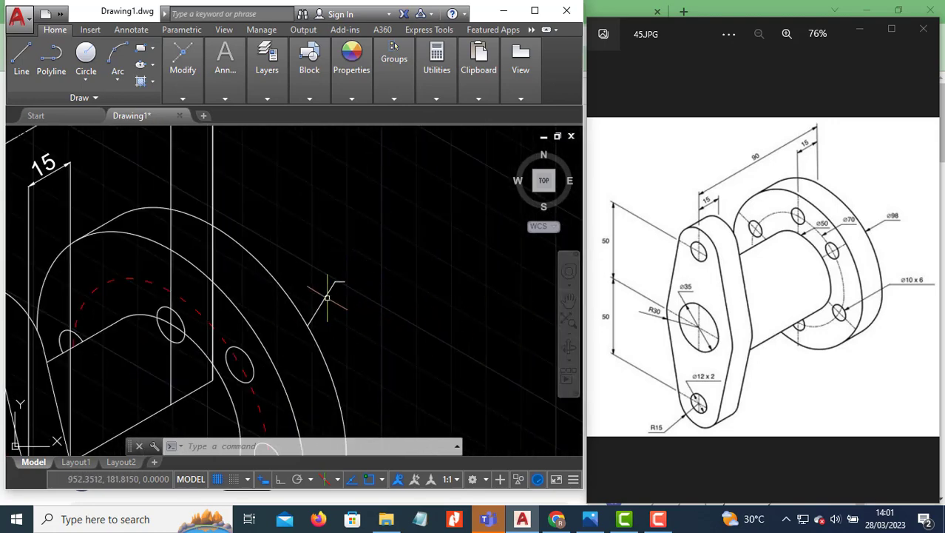
pyautogui.scroll(-4, 406, 255)
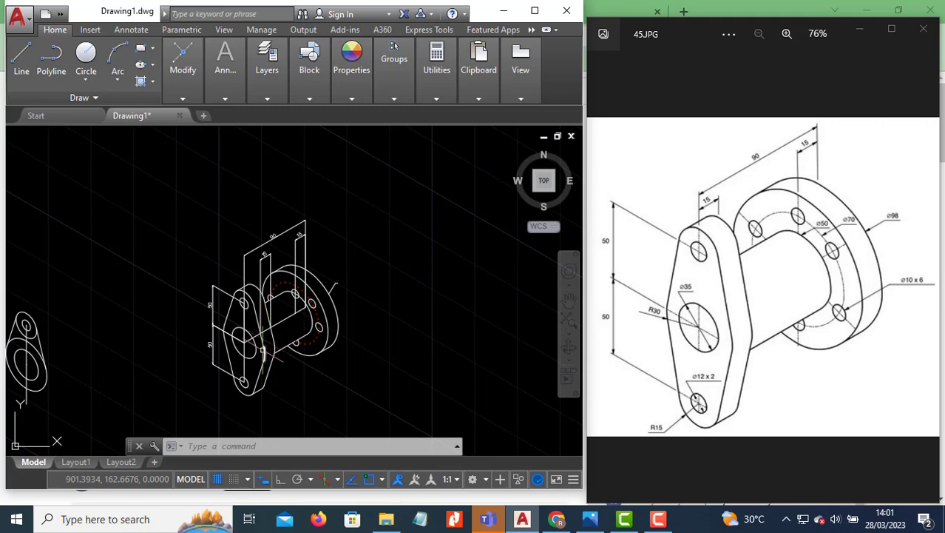
pyautogui.scroll(4, 262, 351)
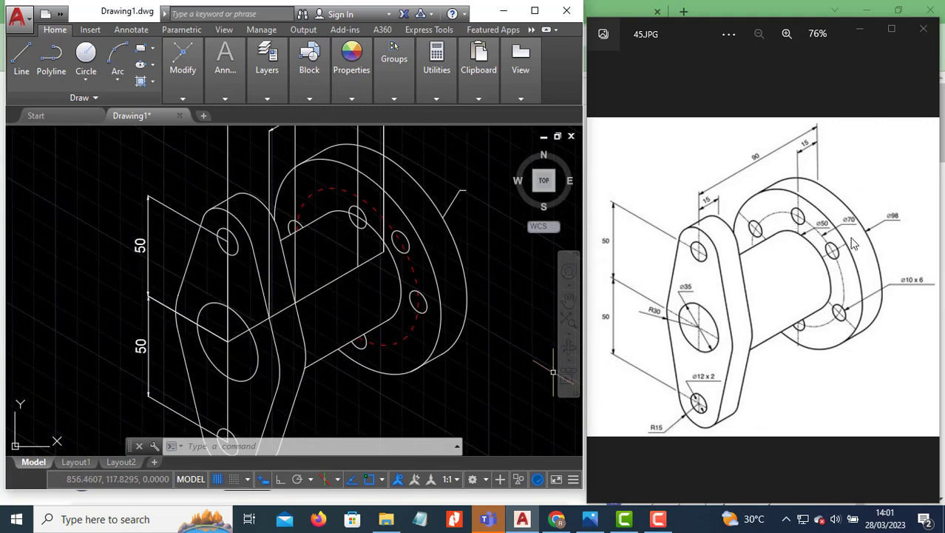
pyautogui.moveTo(373, 282); pyautogui.dragTo(402, 324, button='middle')
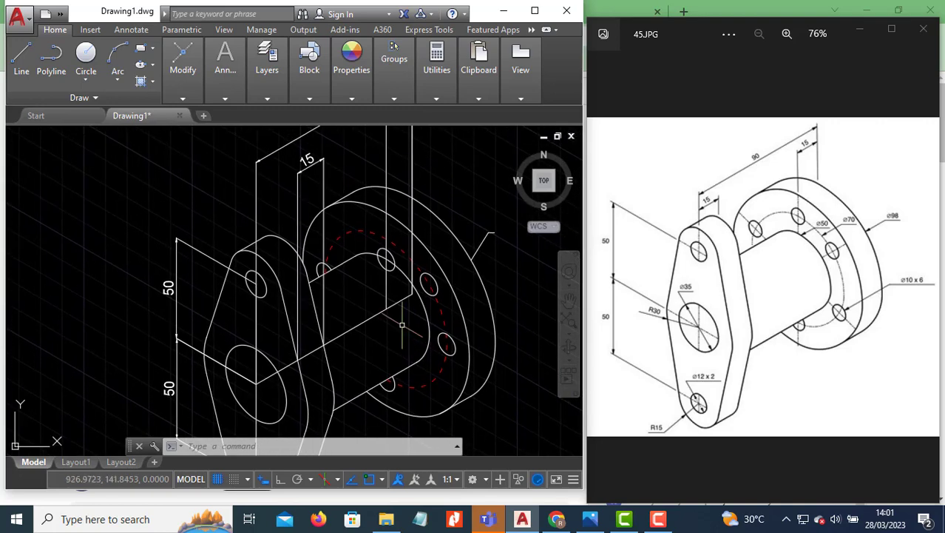
pyautogui.scroll(-2, 369, 243)
pyautogui.moveTo(378, 284); pyautogui.dragTo(345, 284, button='middle')
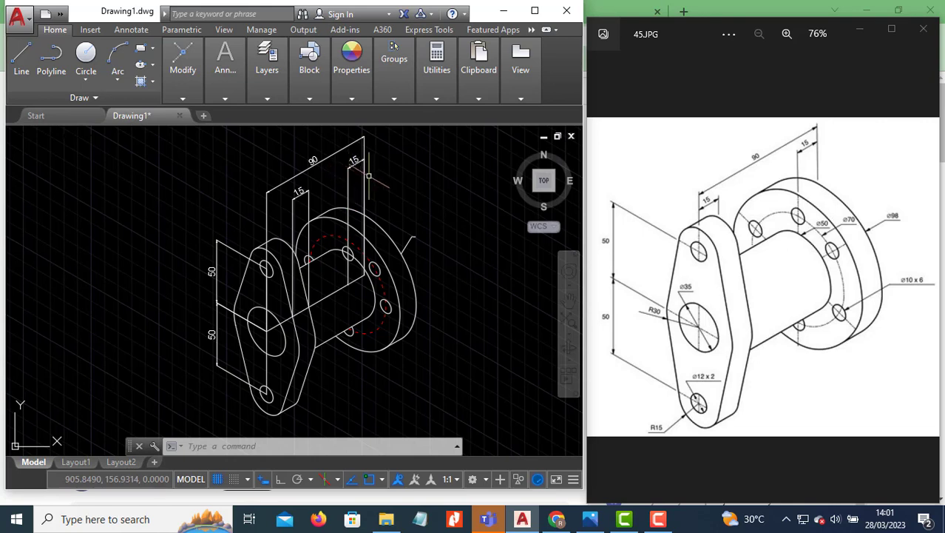
pyautogui.click(336, 166)
pyautogui.click(283, 141)
pyautogui.click(351, 65)
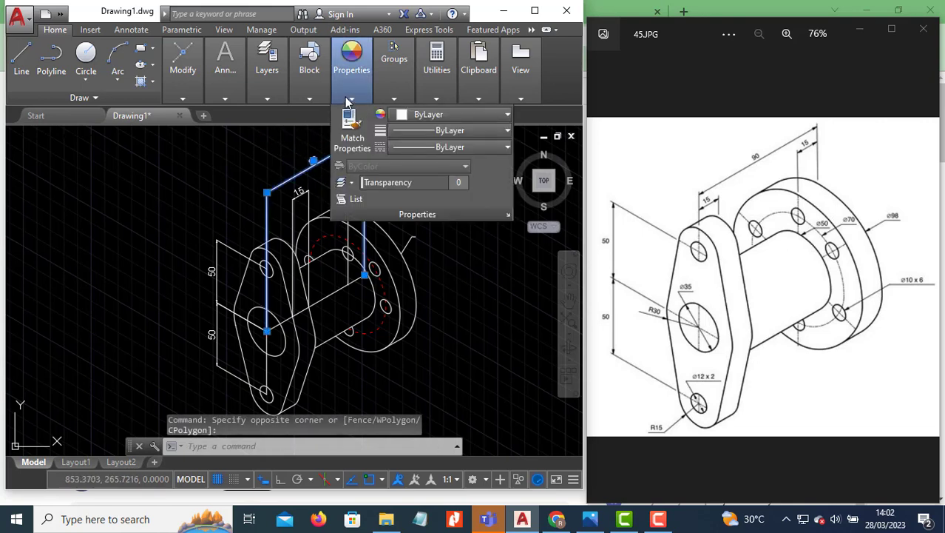
pyautogui.click(395, 117)
pyautogui.click(398, 256)
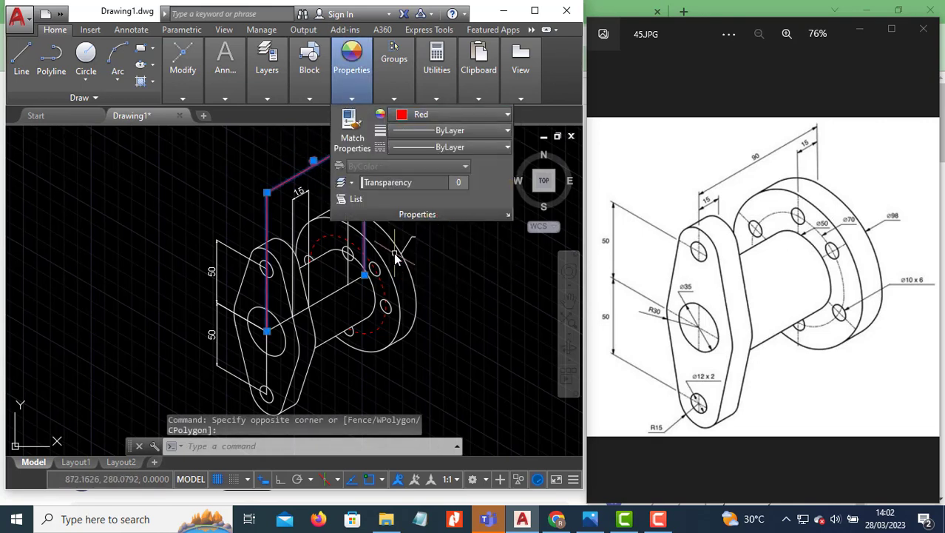
pyautogui.press('Escape')
pyautogui.press('Escape')
# - Match the properties of the red overall length dimension onto both 15 thickness dimensions and both 50 vertical dimensions
pyautogui.write('m')
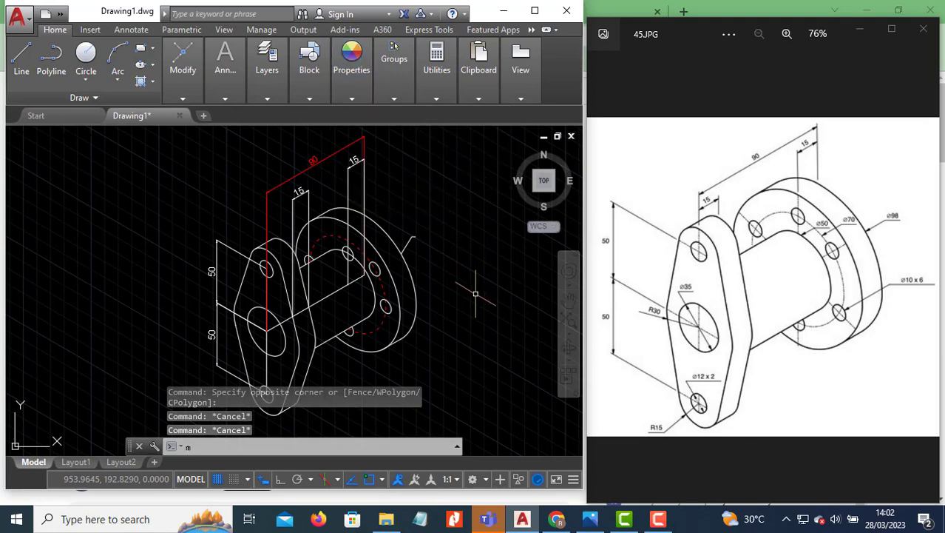
pyautogui.write('m')
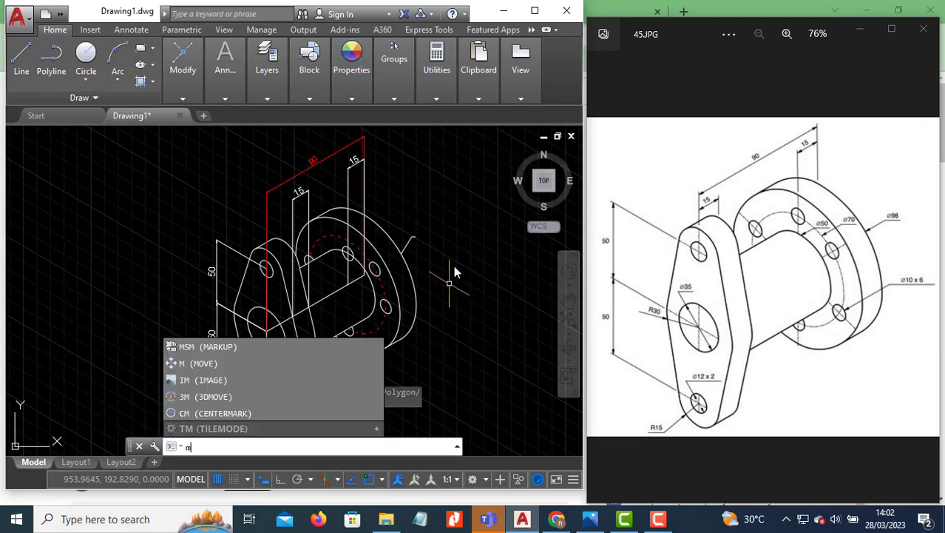
pyautogui.write('a')
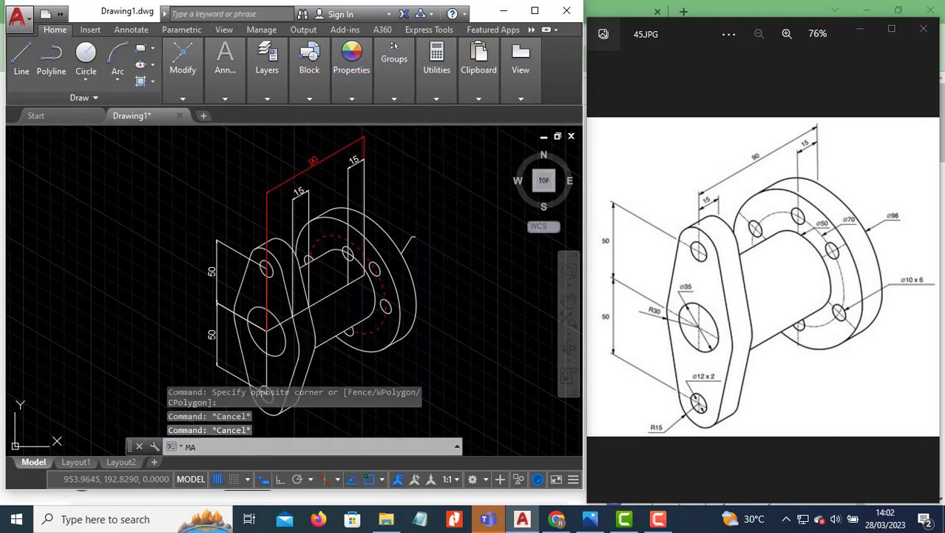
pyautogui.press('Return')
pyautogui.click(319, 162)
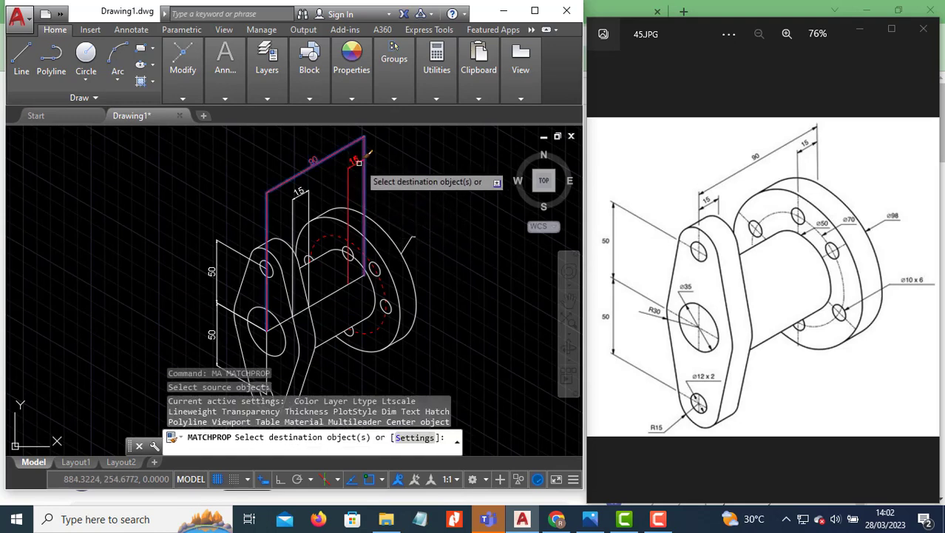
pyautogui.click(358, 162)
pyautogui.click(308, 188)
pyautogui.click(234, 236)
pyautogui.click(203, 289)
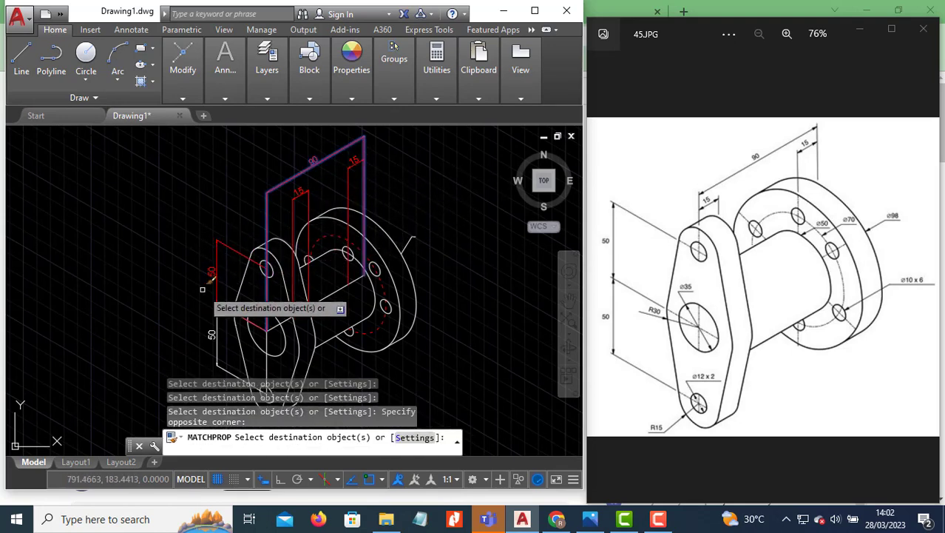
pyautogui.click(215, 325)
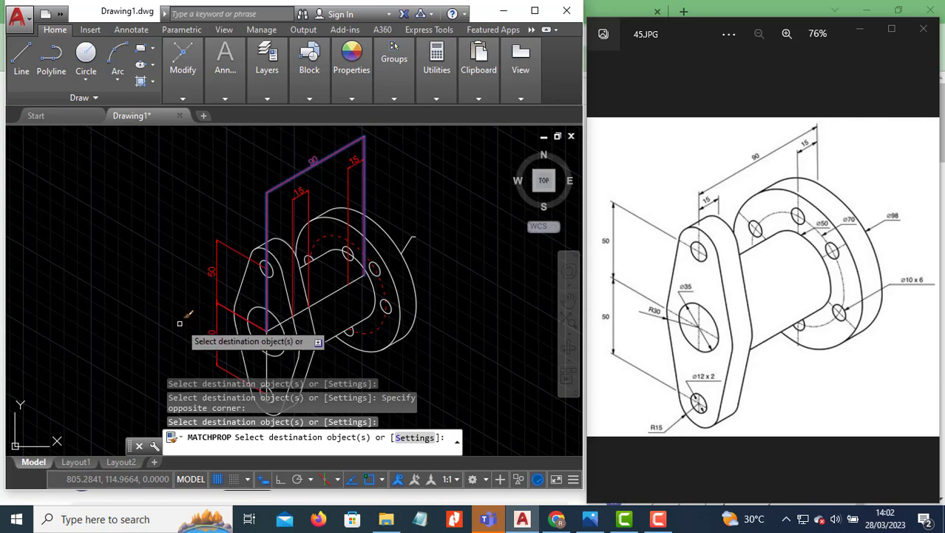
pyautogui.press('Escape')
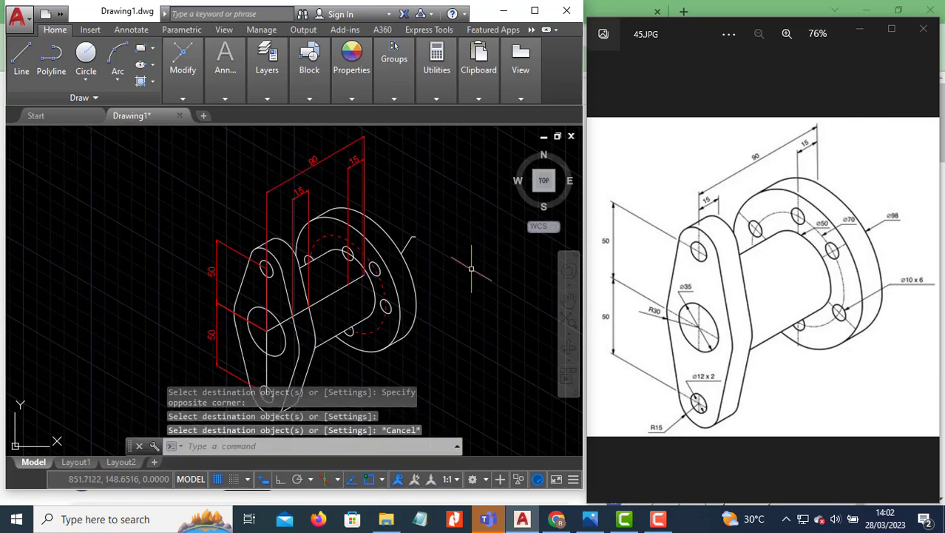